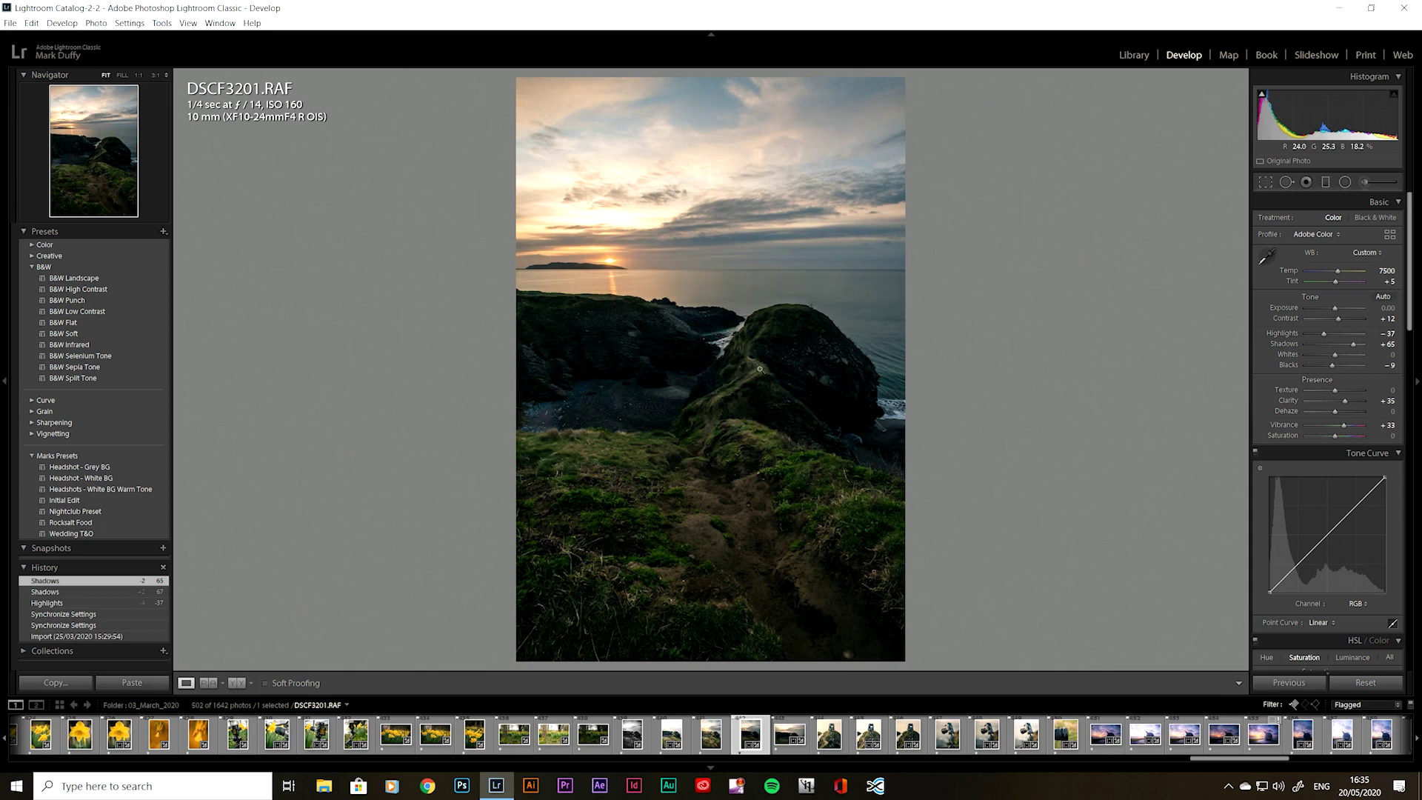
# Crop the sunset photo DSCF3201 to a locked 4 x 5 ratio, framed slightly lower
pyautogui.click(1265, 182)
pyautogui.click(1362, 219)
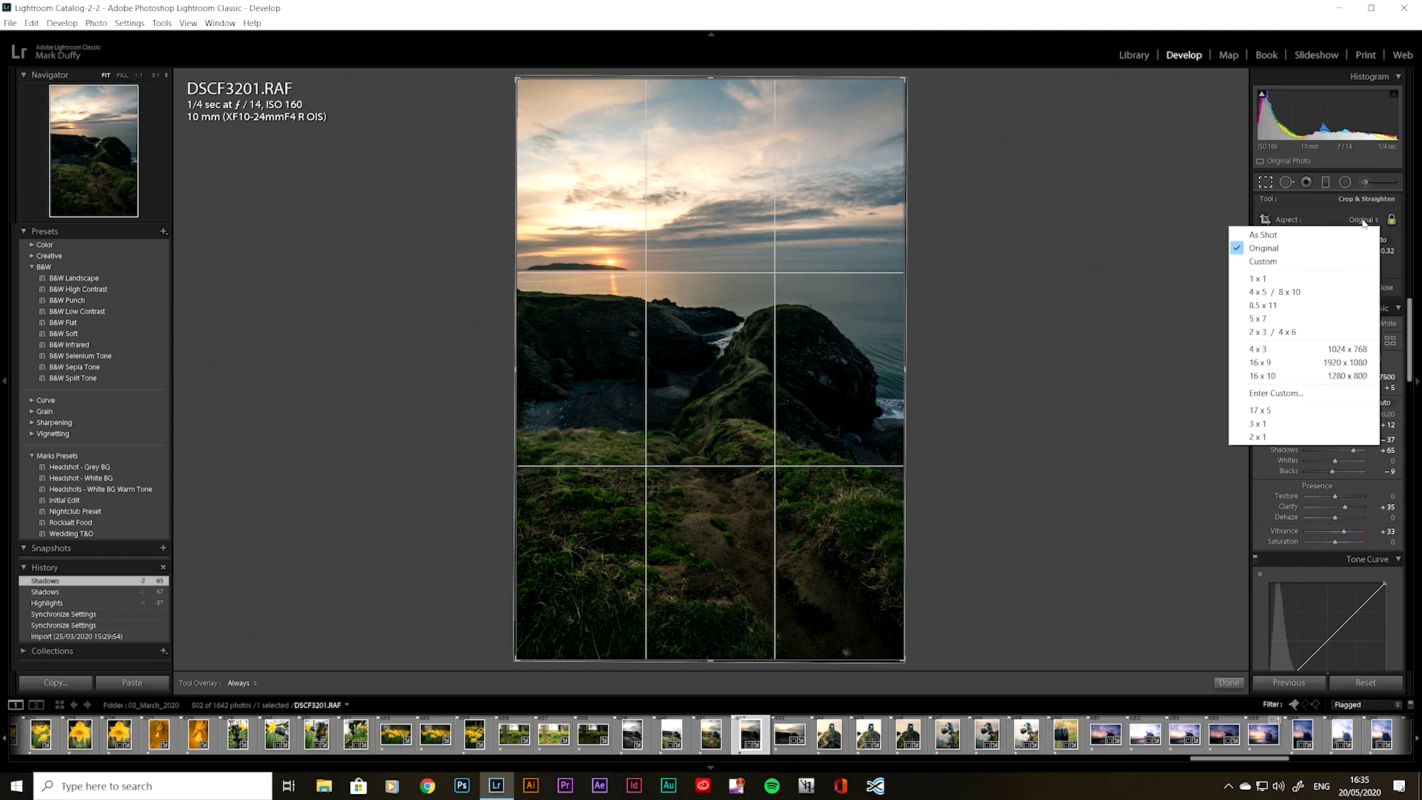
pyautogui.click(1285, 294)
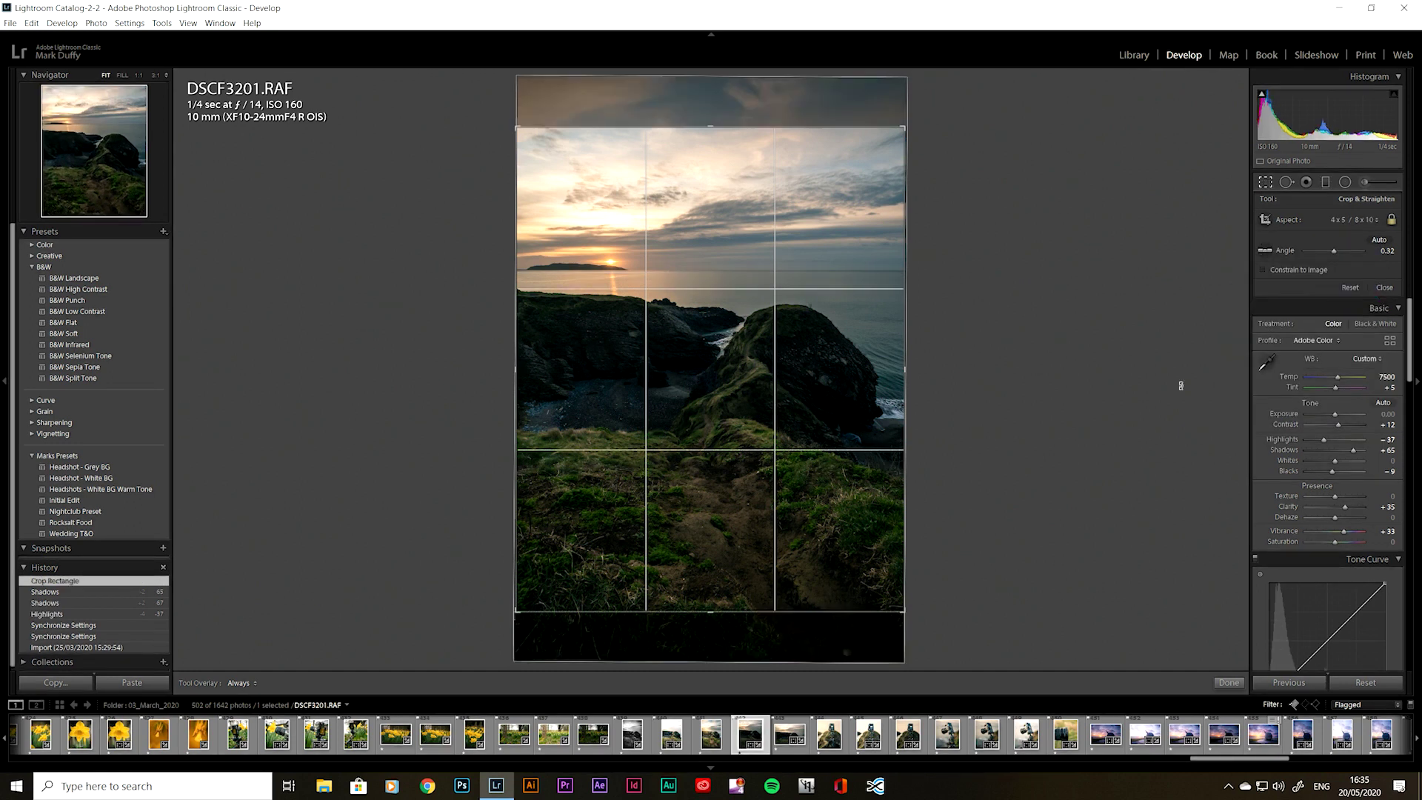
pyautogui.moveTo(730, 394)
pyautogui.mouseDown()
pyautogui.moveTo(723, 378)
pyautogui.moveTo(727, 418)
pyautogui.moveTo(728, 405)
pyautogui.mouseUp()
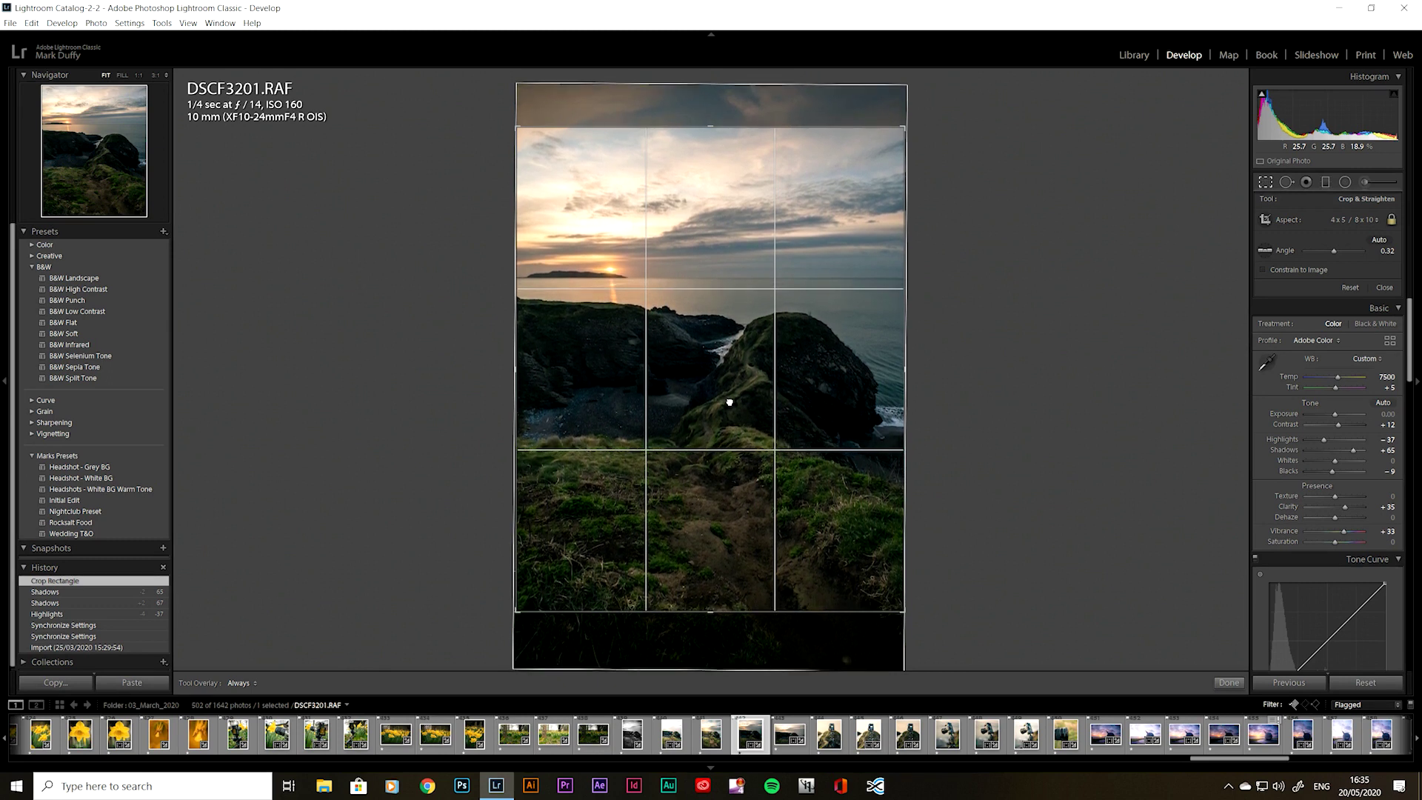
pyautogui.press('Return')
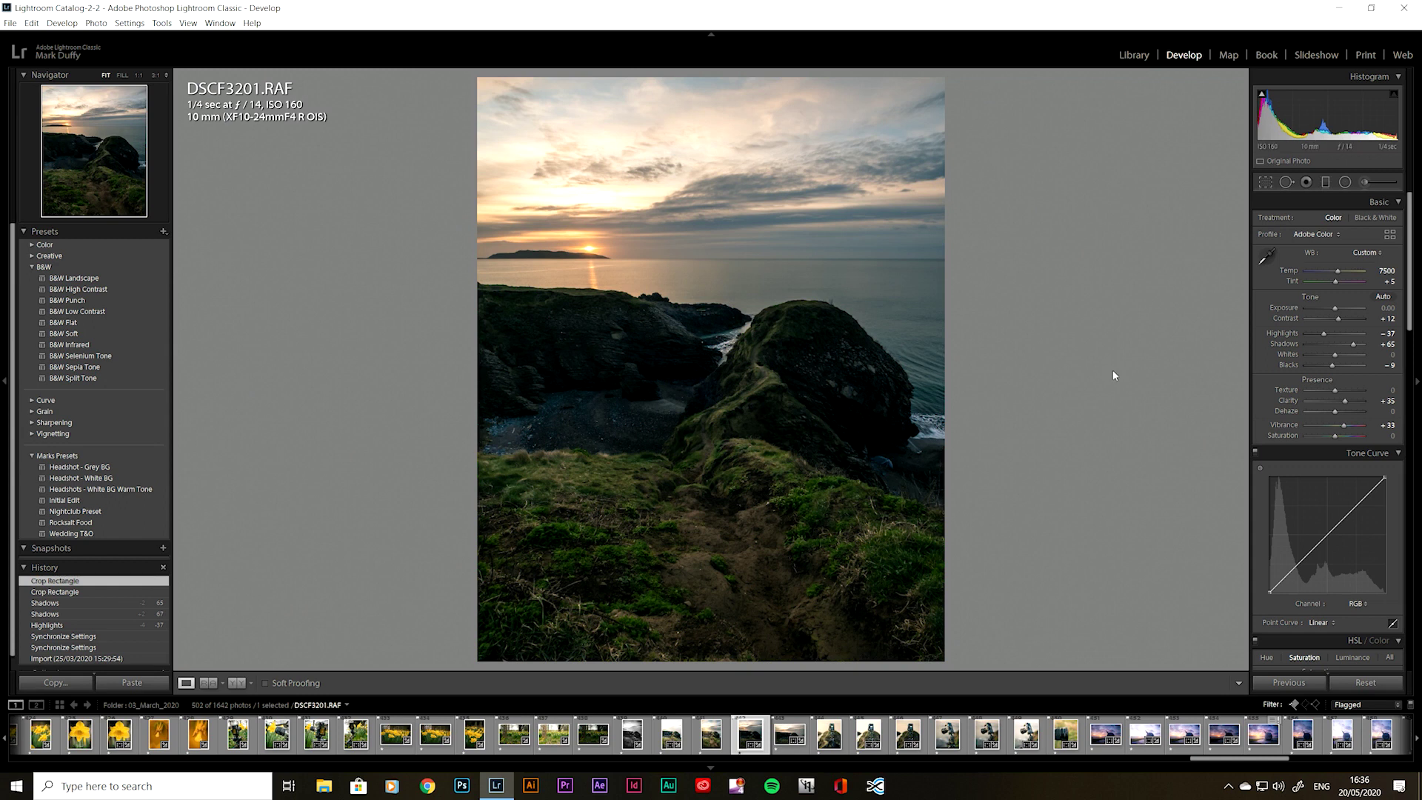
# Start an export of the sunset photo with the custom file name Portrane-Cliff-Walk-Sunrise
pyautogui.rightClick(759, 376)
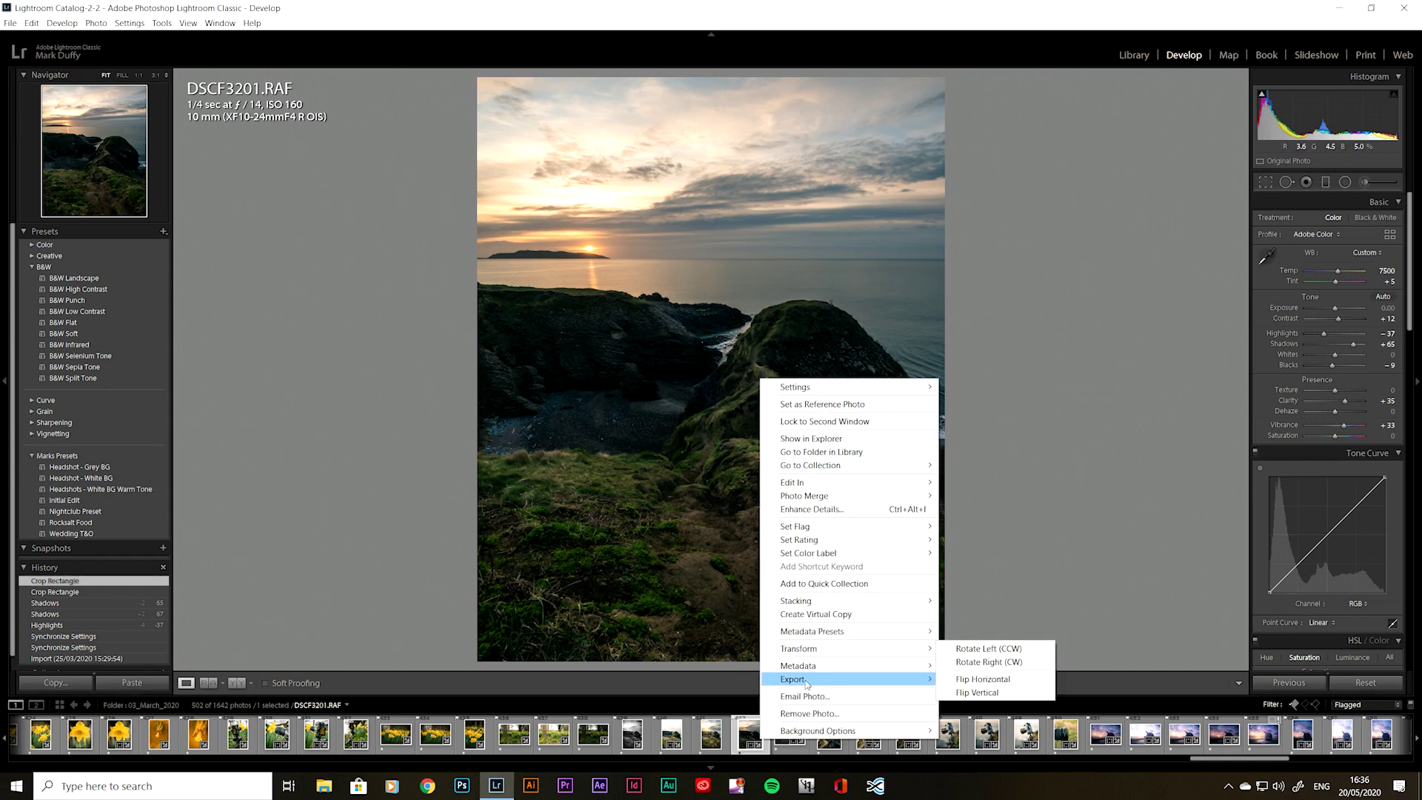
pyautogui.click(979, 682)
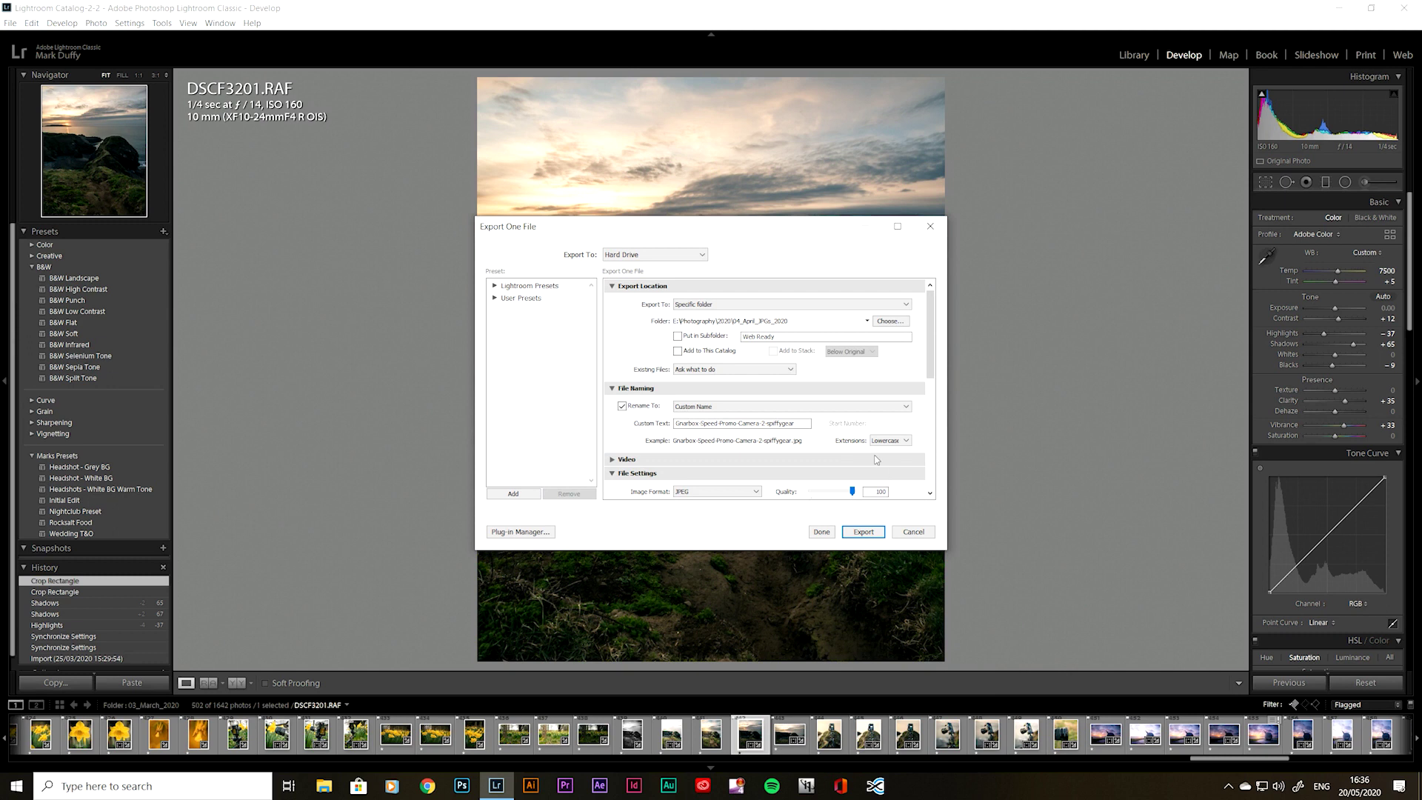
pyautogui.doubleClick(803, 423)
pyautogui.write('P')
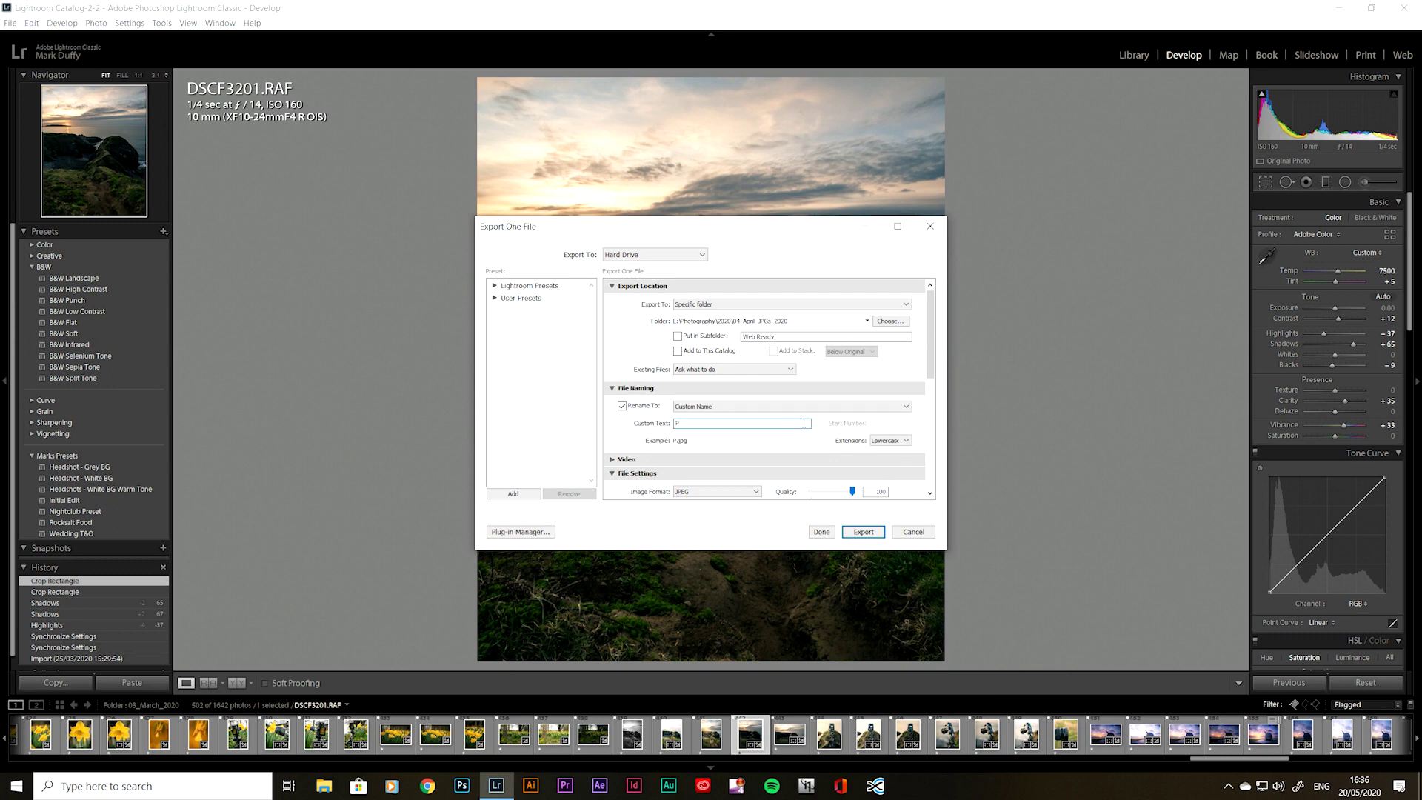
pyautogui.write('ortrane-Cliff-Walk-Sunrise')
# Set the export resolution to 72 ppi
pyautogui.scroll(-1, 933, 310)
pyautogui.scroll(-5, 933, 309)
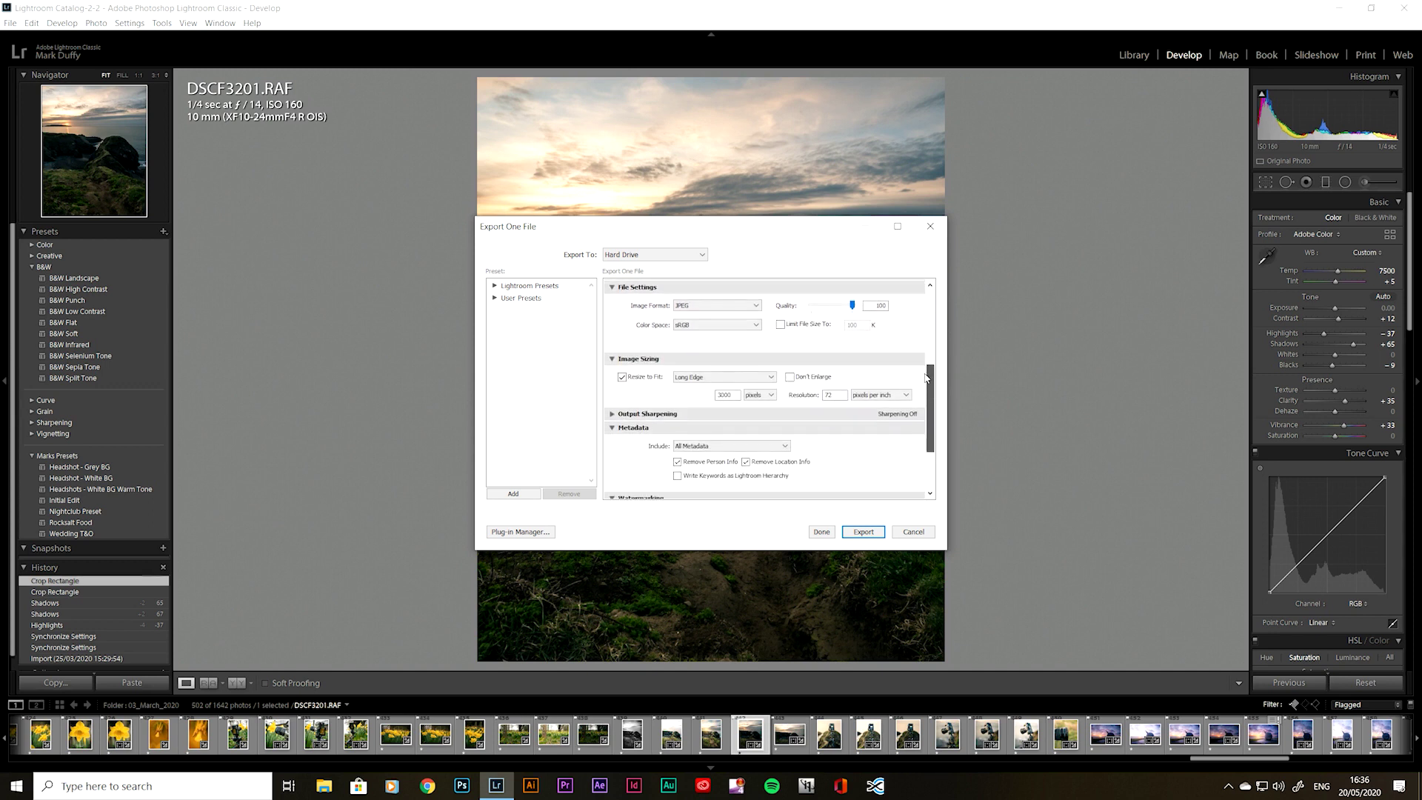
pyautogui.click(622, 377)
pyautogui.doubleClick(830, 394)
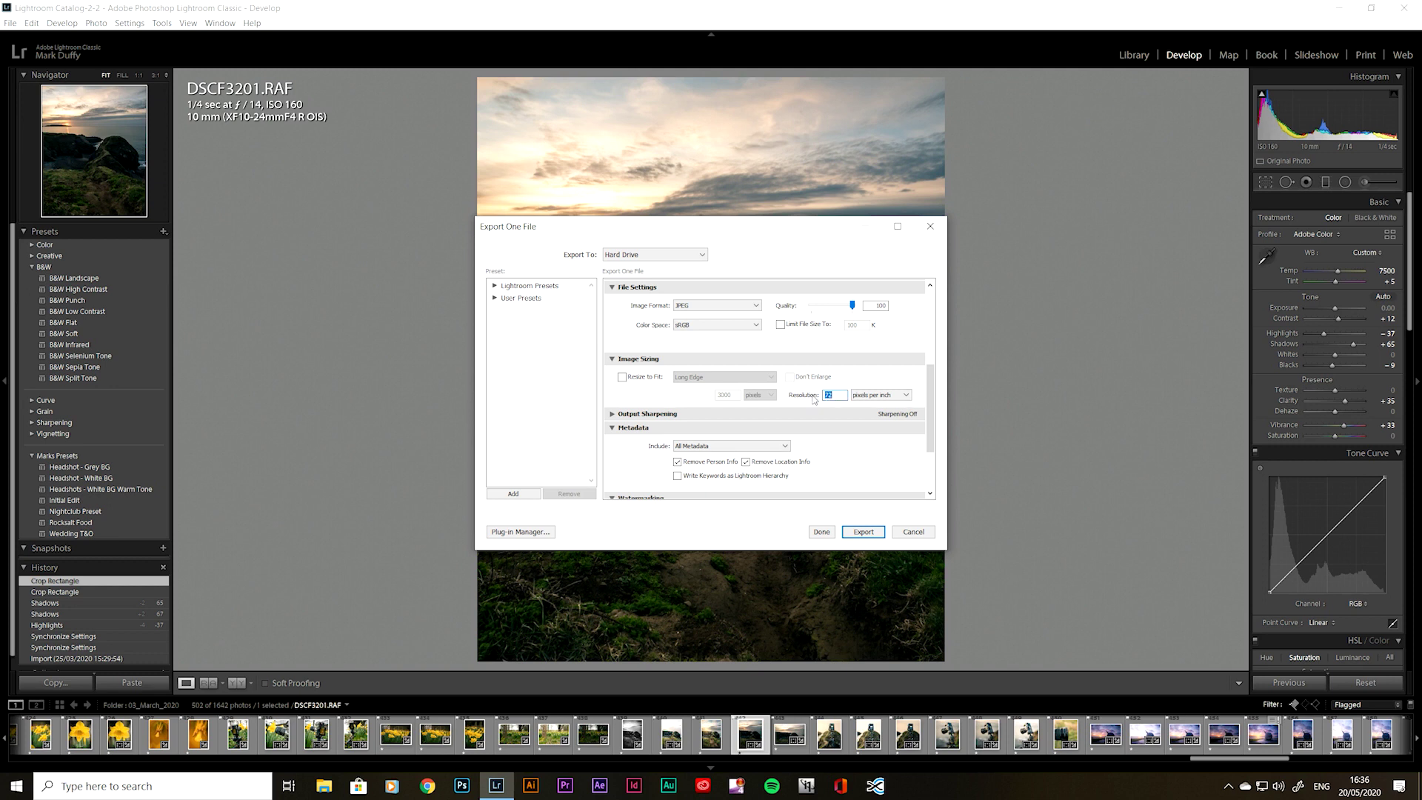
pyautogui.write('300')
pyautogui.doubleClick(830, 395)
pyautogui.write('72')
# Resize the export to 1920 pixels on the long edge and export the JPEG
pyautogui.click(622, 377)
pyautogui.click(761, 379)
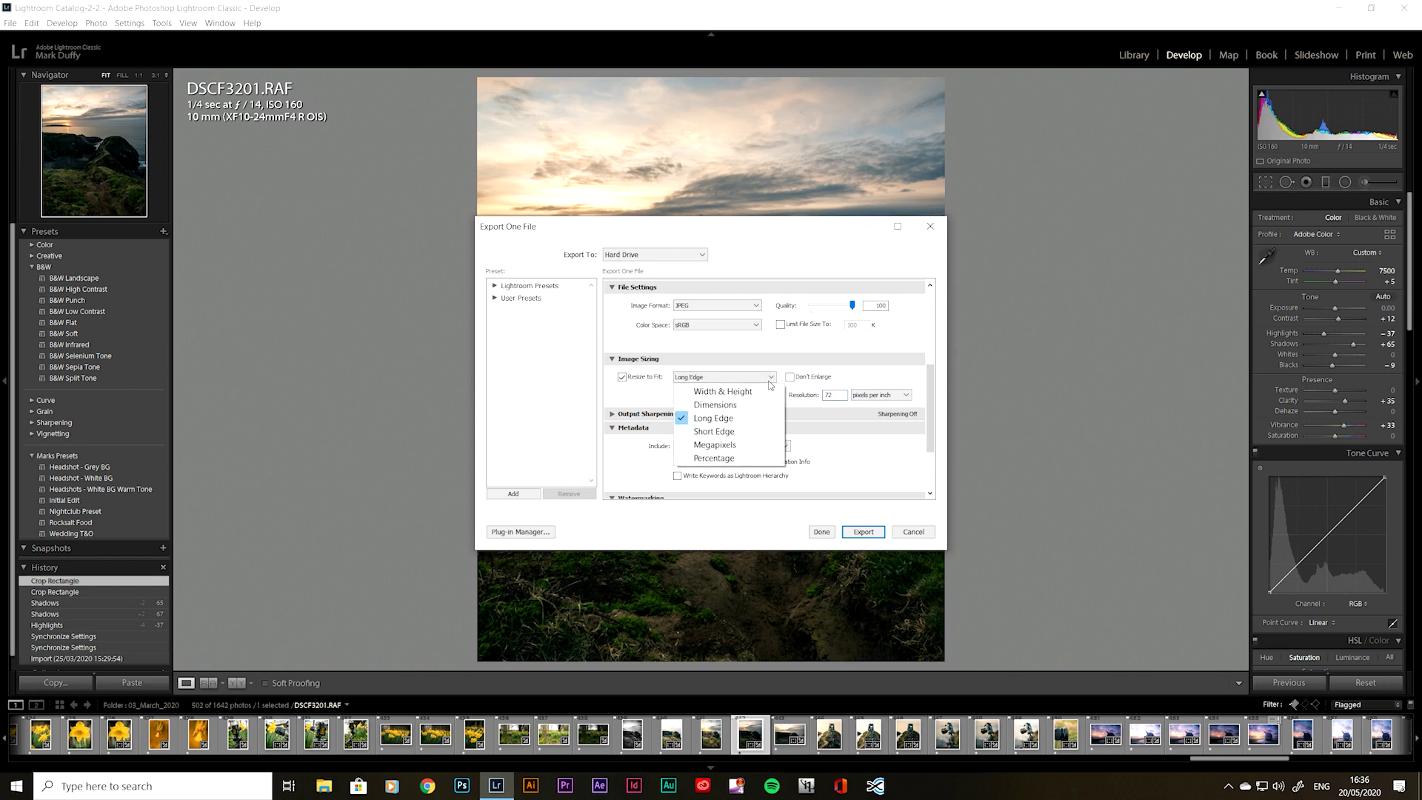
pyautogui.click(737, 419)
pyautogui.doubleClick(724, 395)
pyautogui.write('1920')
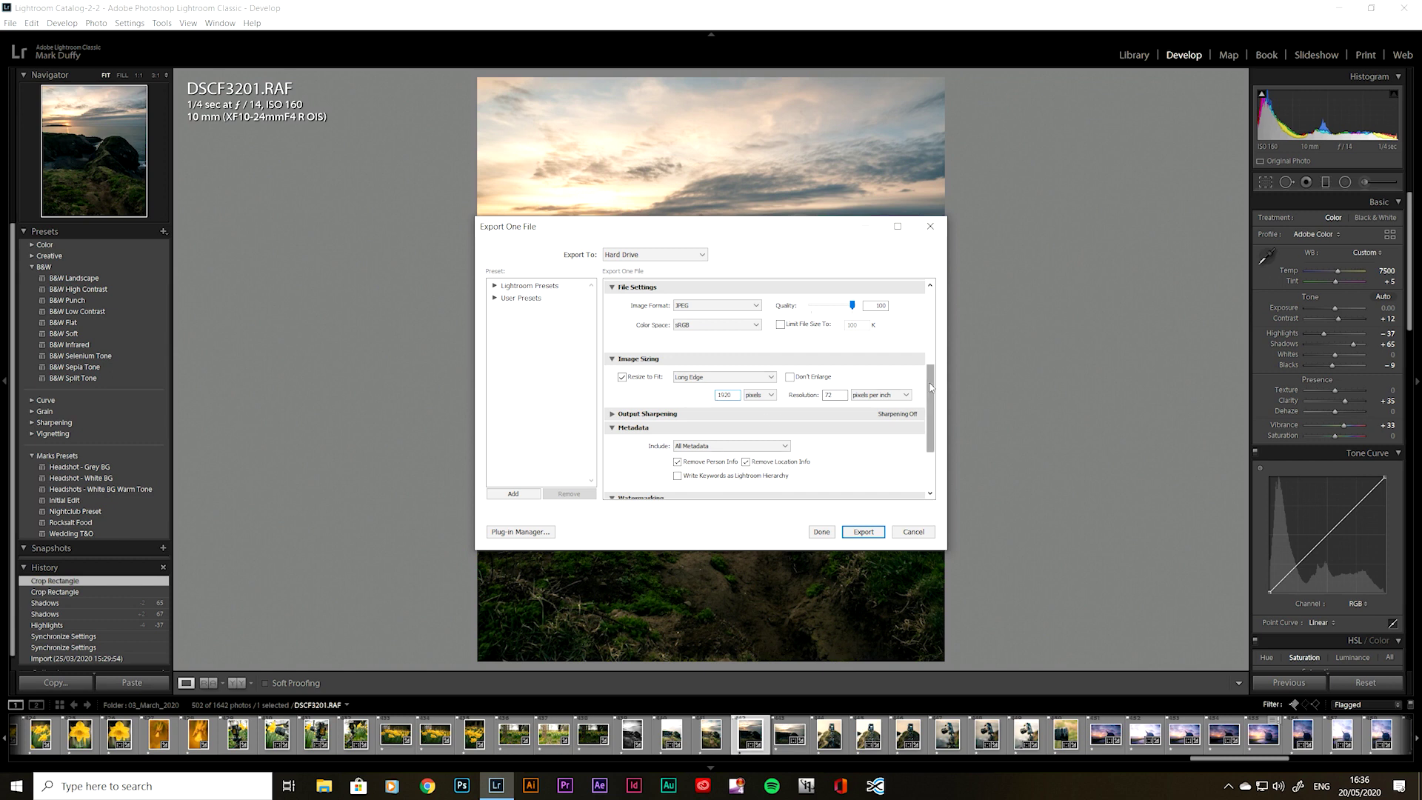
pyautogui.moveTo(931, 387); pyautogui.dragTo(930, 431)
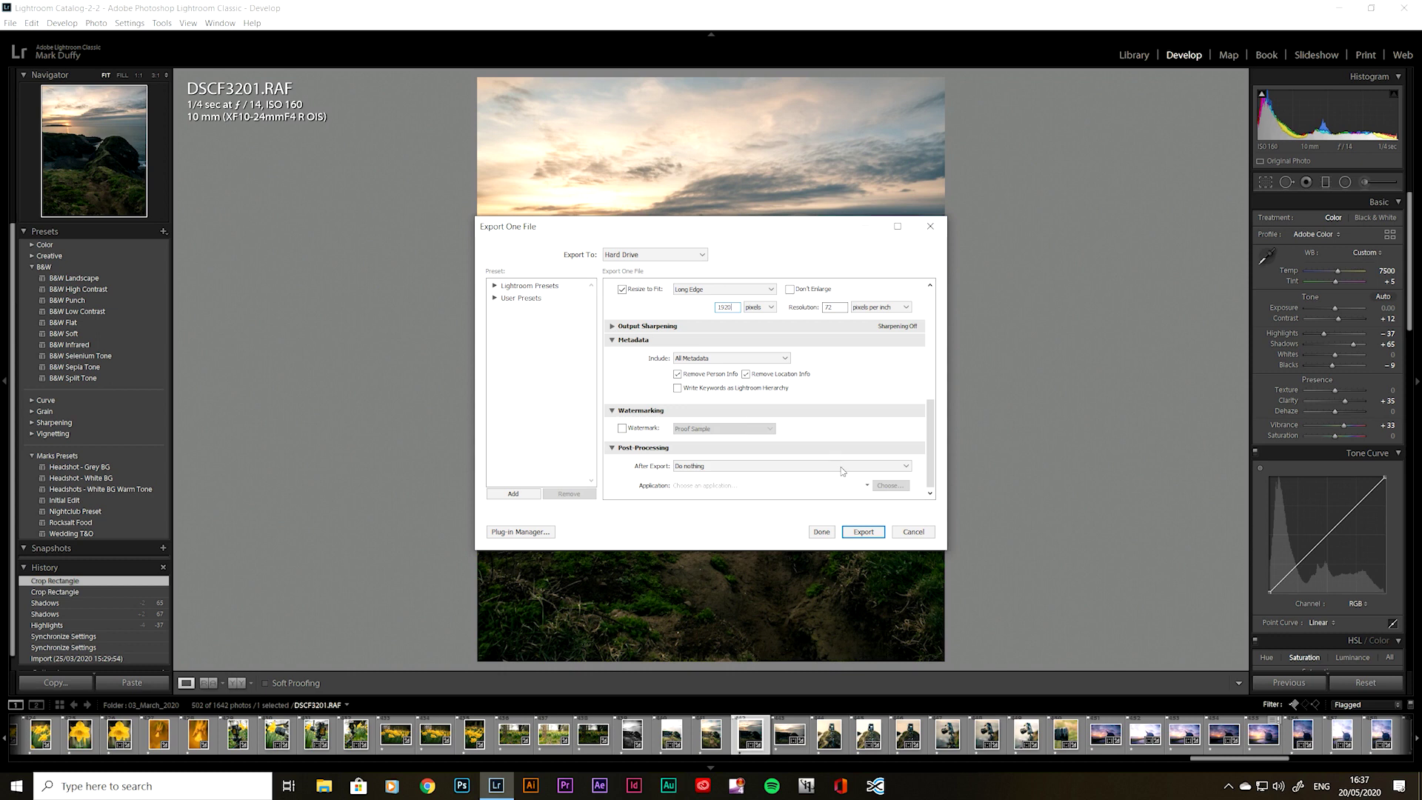
pyautogui.click(872, 536)
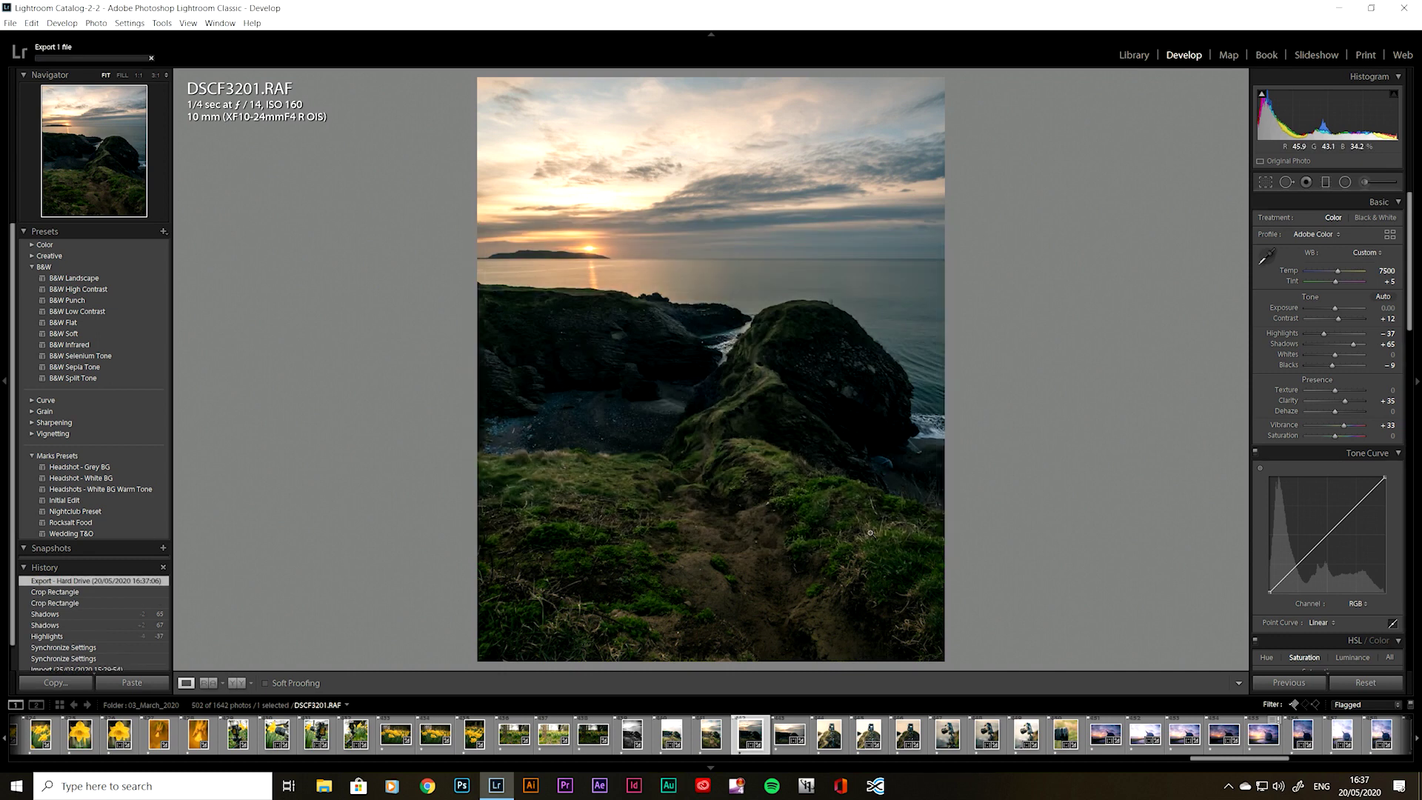
# Scroll the filmstrip to the food photos and select all 18, ending on DSCF2712
pyautogui.moveTo(1205, 763); pyautogui.dragTo(967, 766)
pyautogui.click(165, 733)
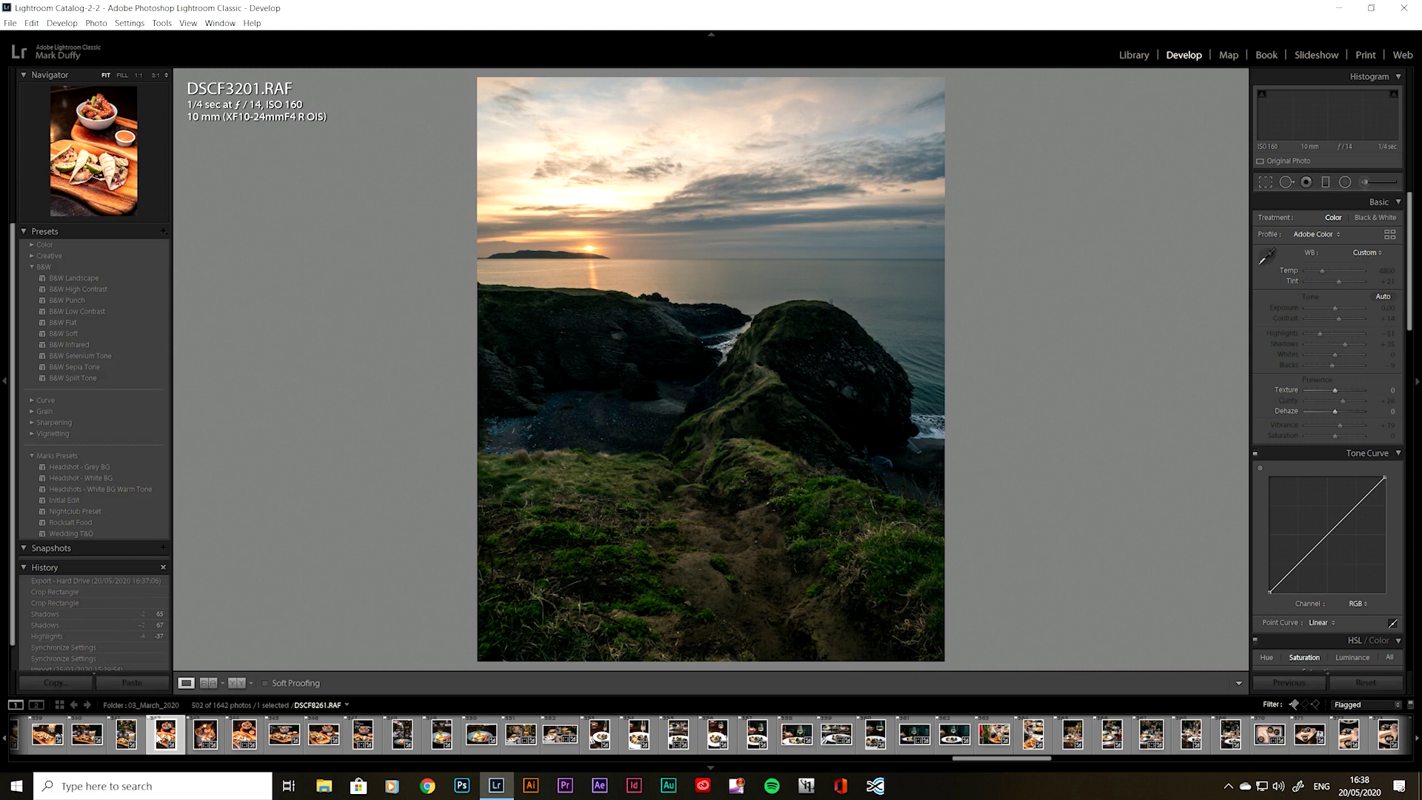
pyautogui.click(207, 735)
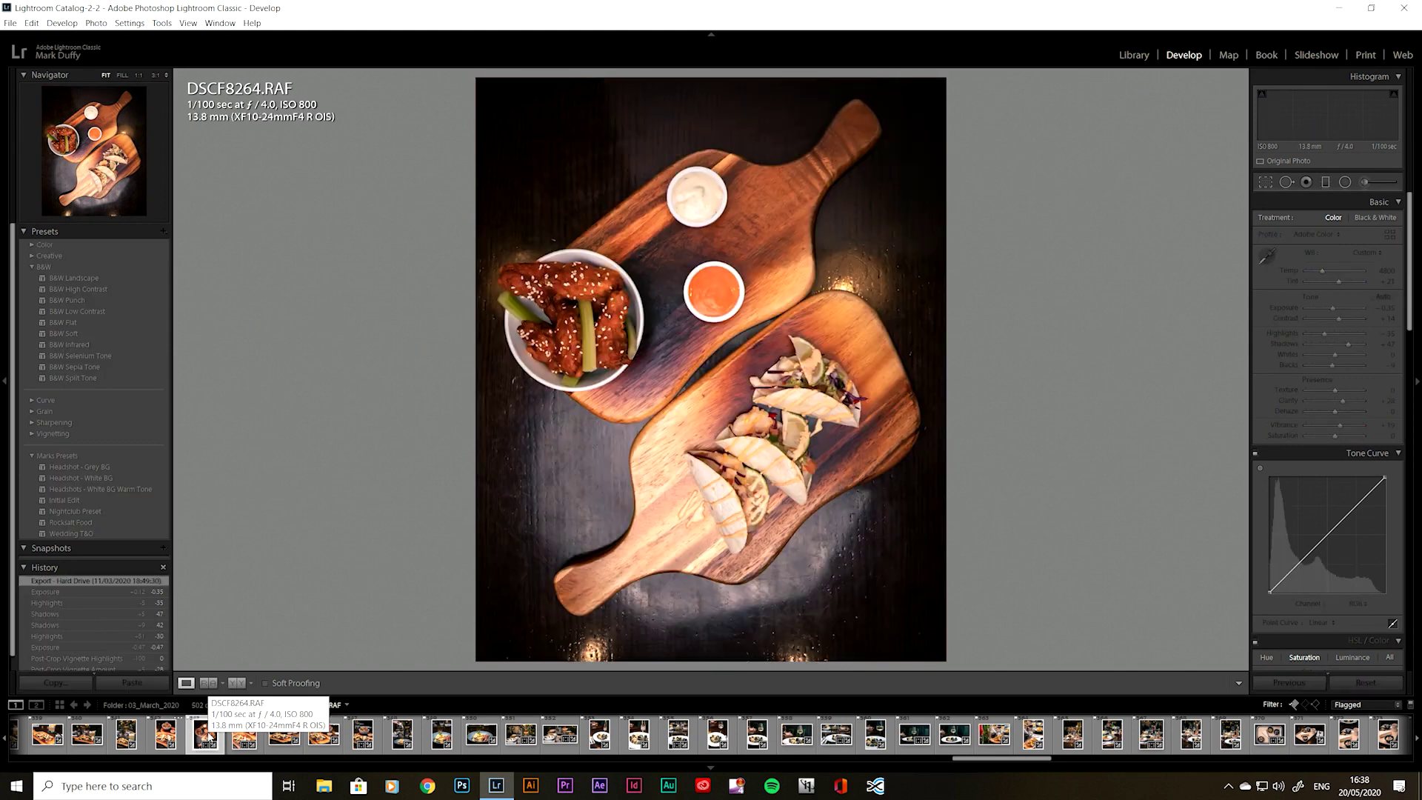
pyautogui.press('Left')
pyautogui.press('Left')
pyautogui.press('Left')
pyautogui.press('Left')
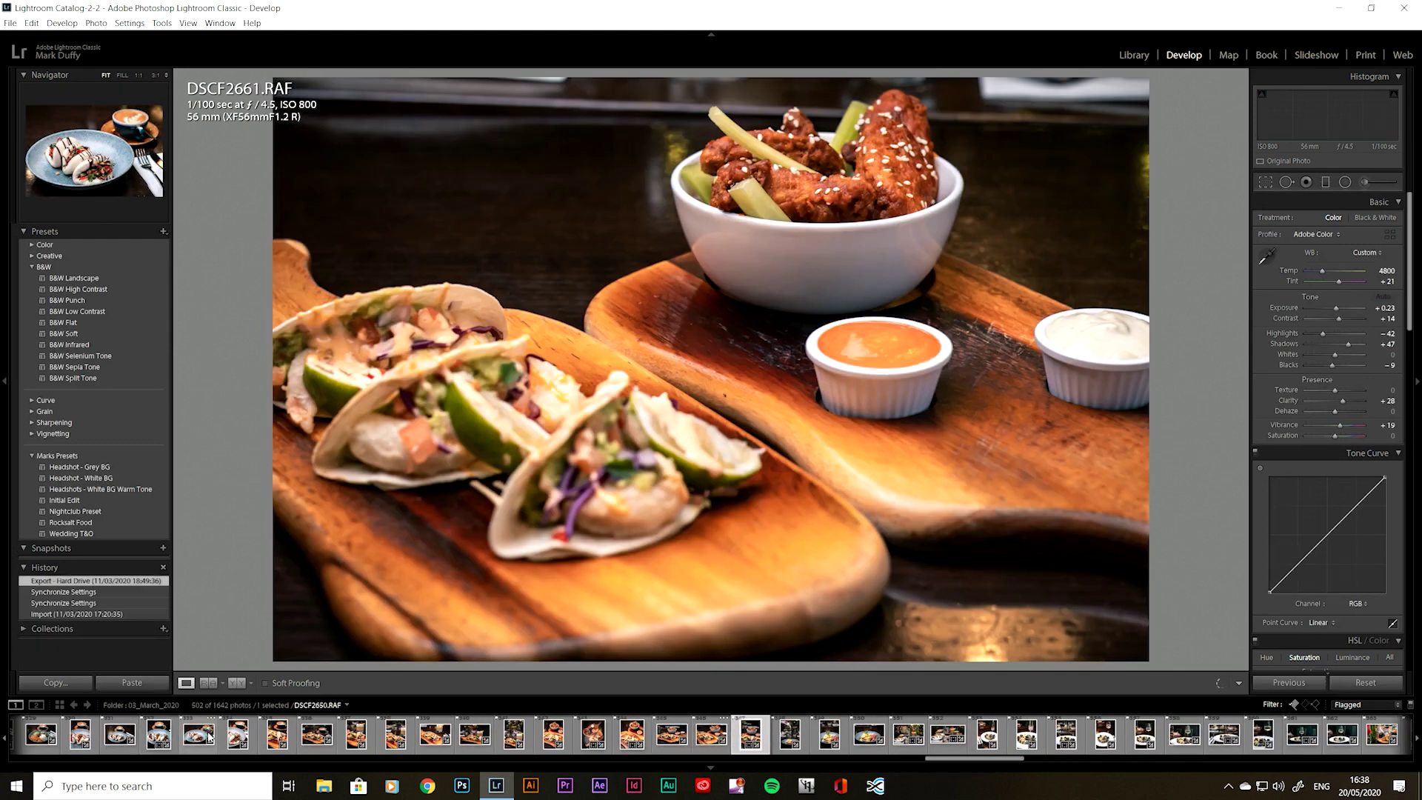
pyautogui.press('Right')
pyautogui.press('Right')
pyautogui.press('Right')
pyautogui.press('Right')
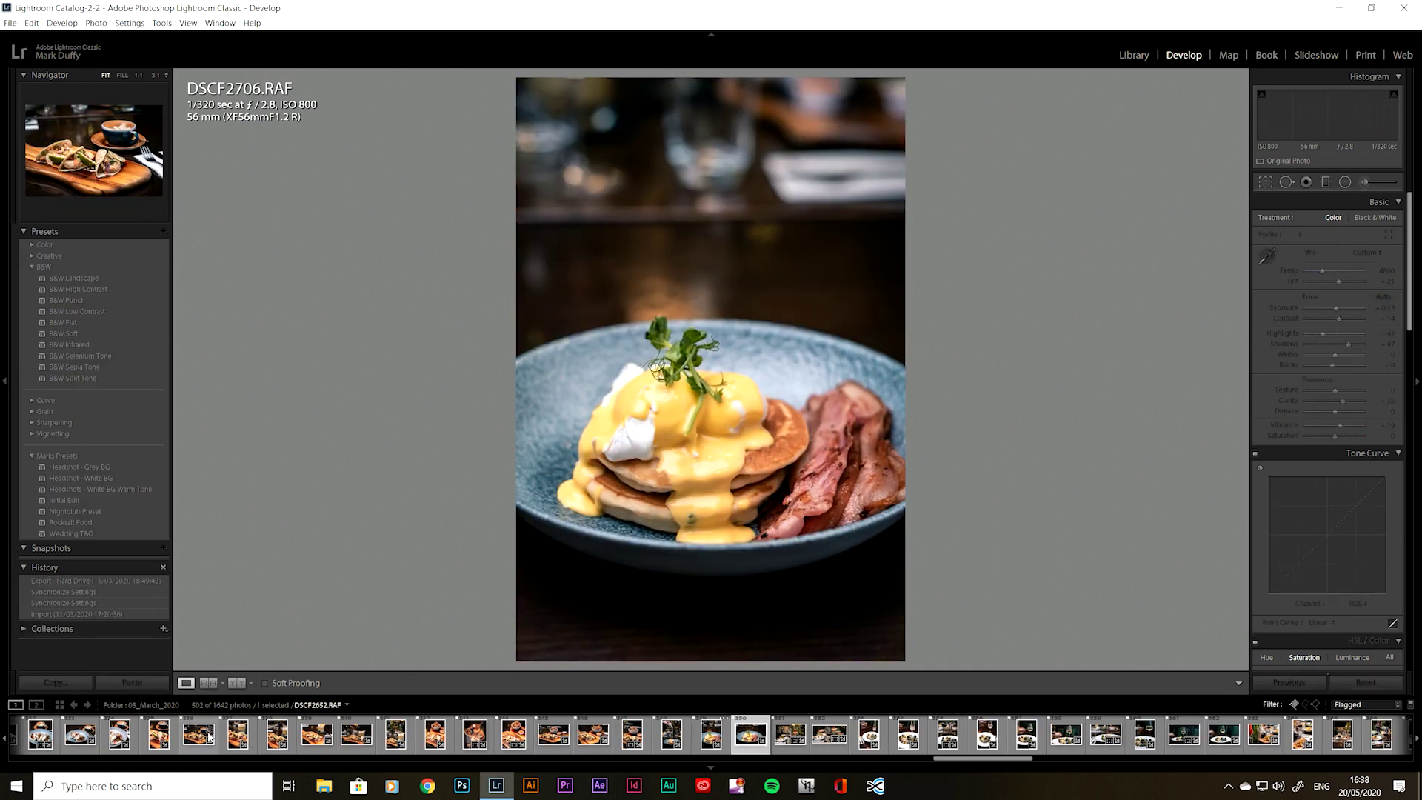
pyautogui.press('Right')
pyautogui.press('Right')
pyautogui.press('Right')
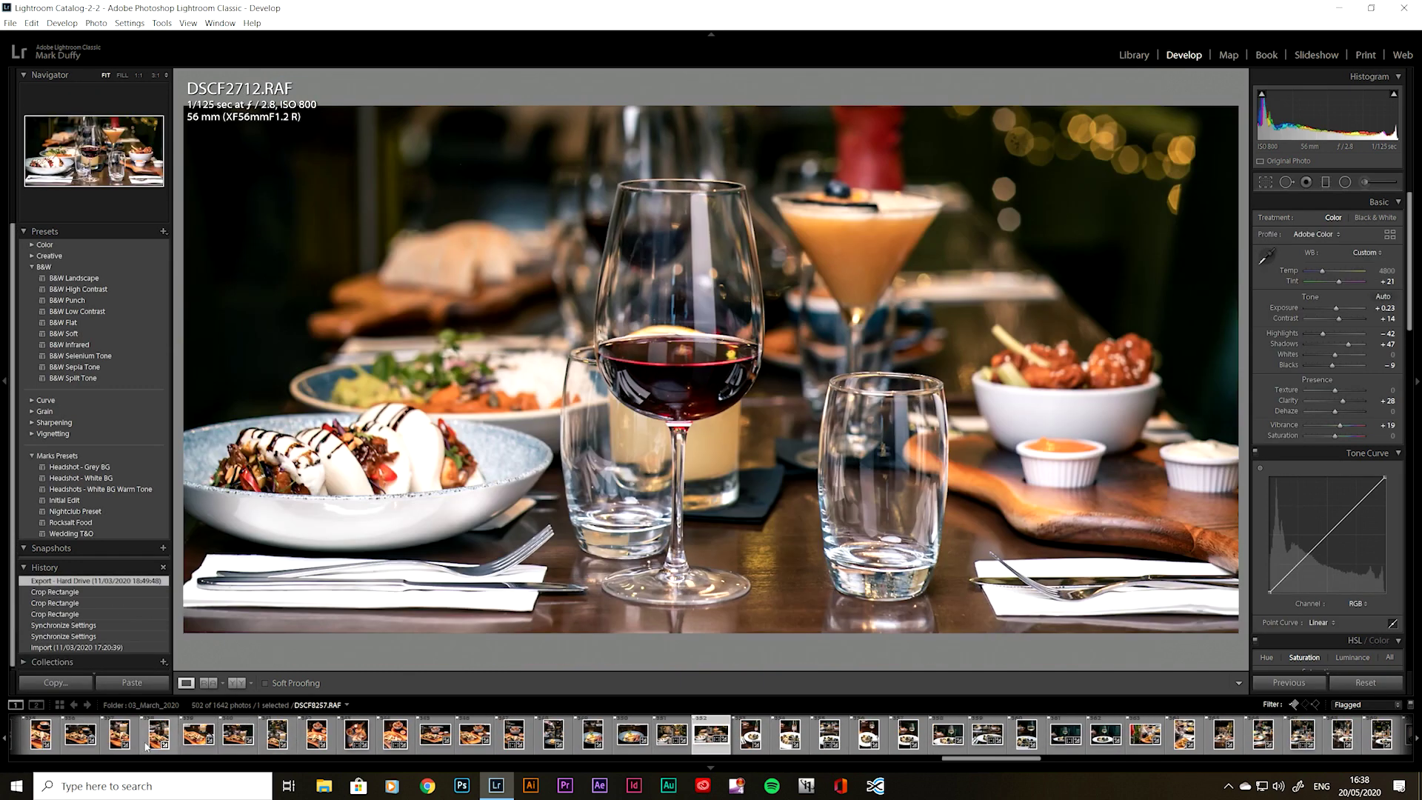
pyautogui.keyDown('shift'); pyautogui.click(27, 736); pyautogui.keyUp('shift')
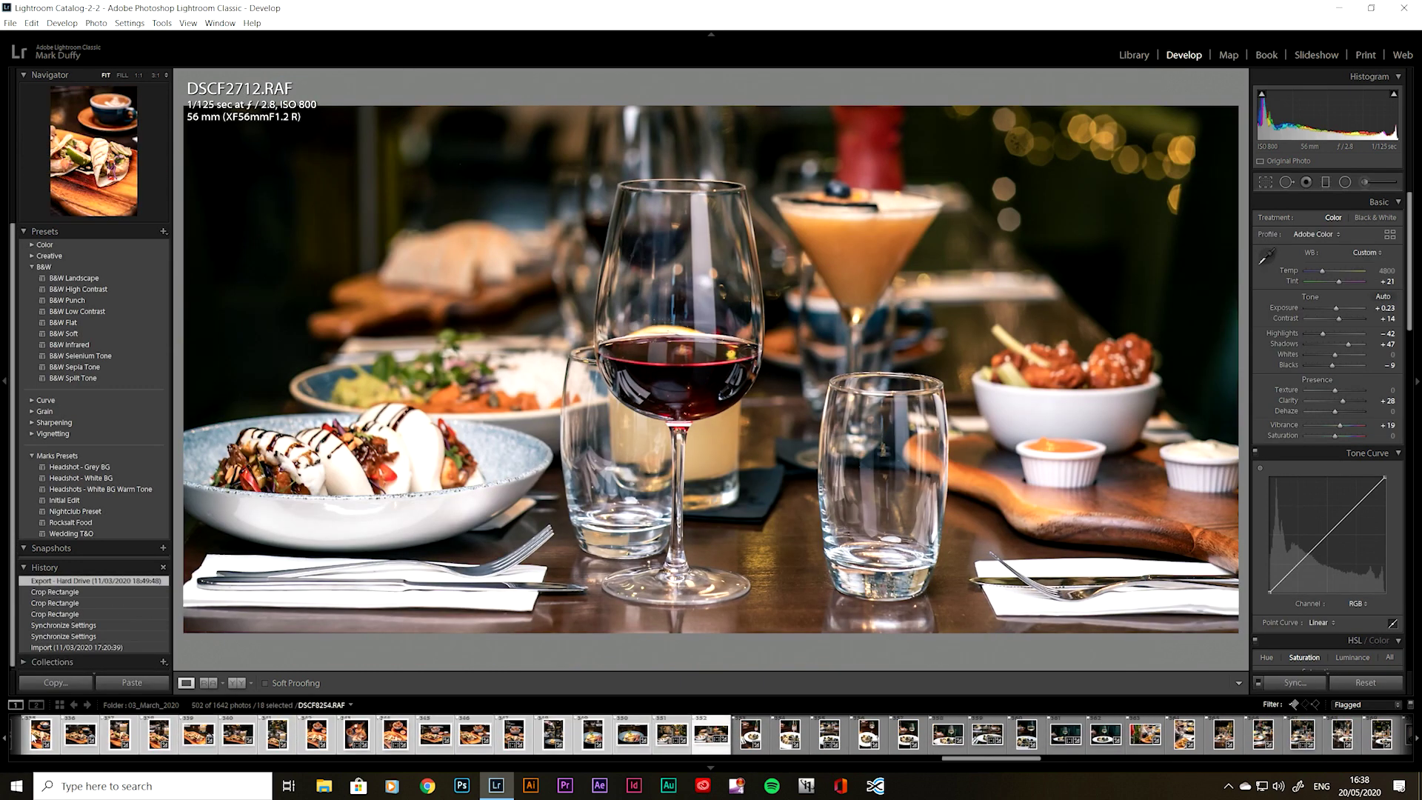
# Start an export of the 18 photos using Custom Name - Sequence file naming
pyautogui.rightClick(104, 742)
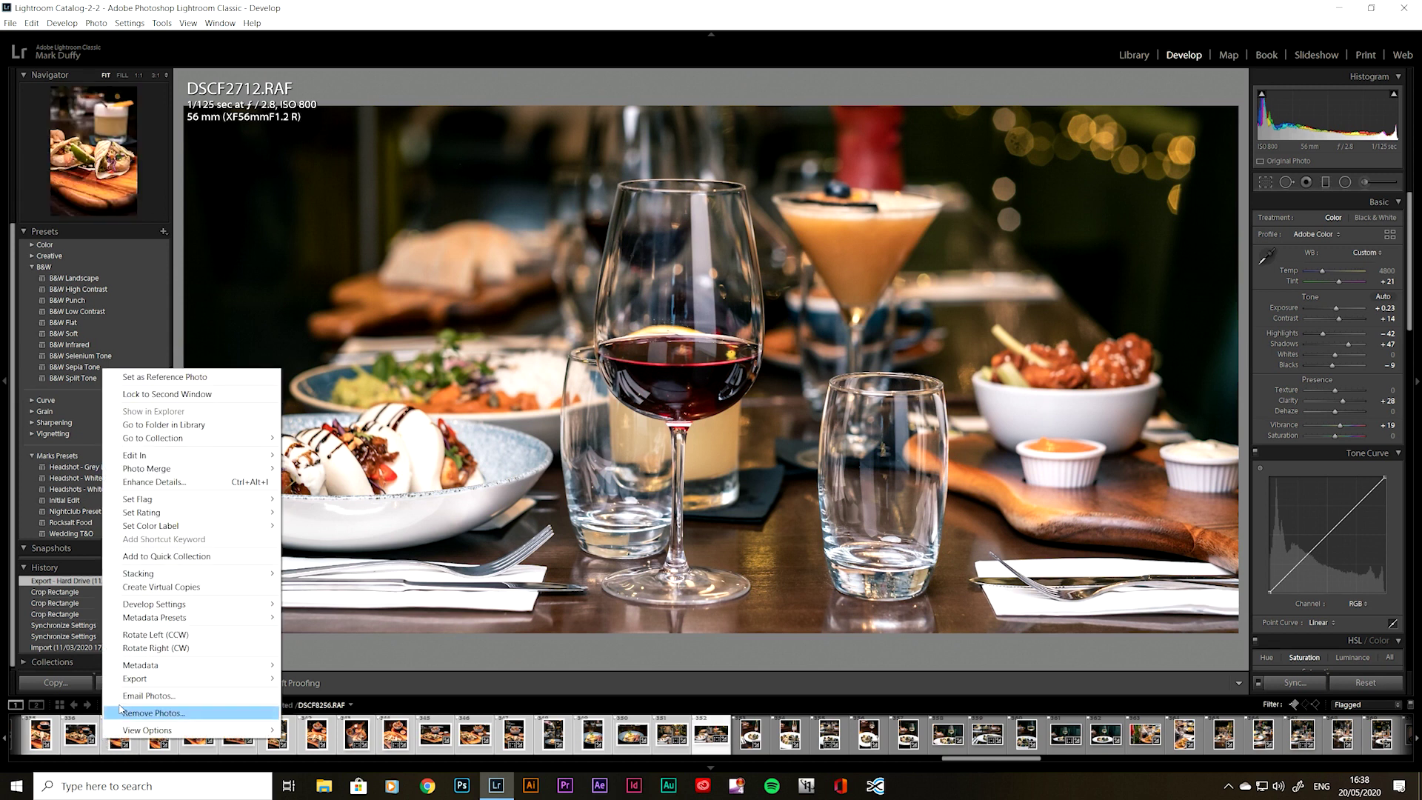
pyautogui.click(301, 680)
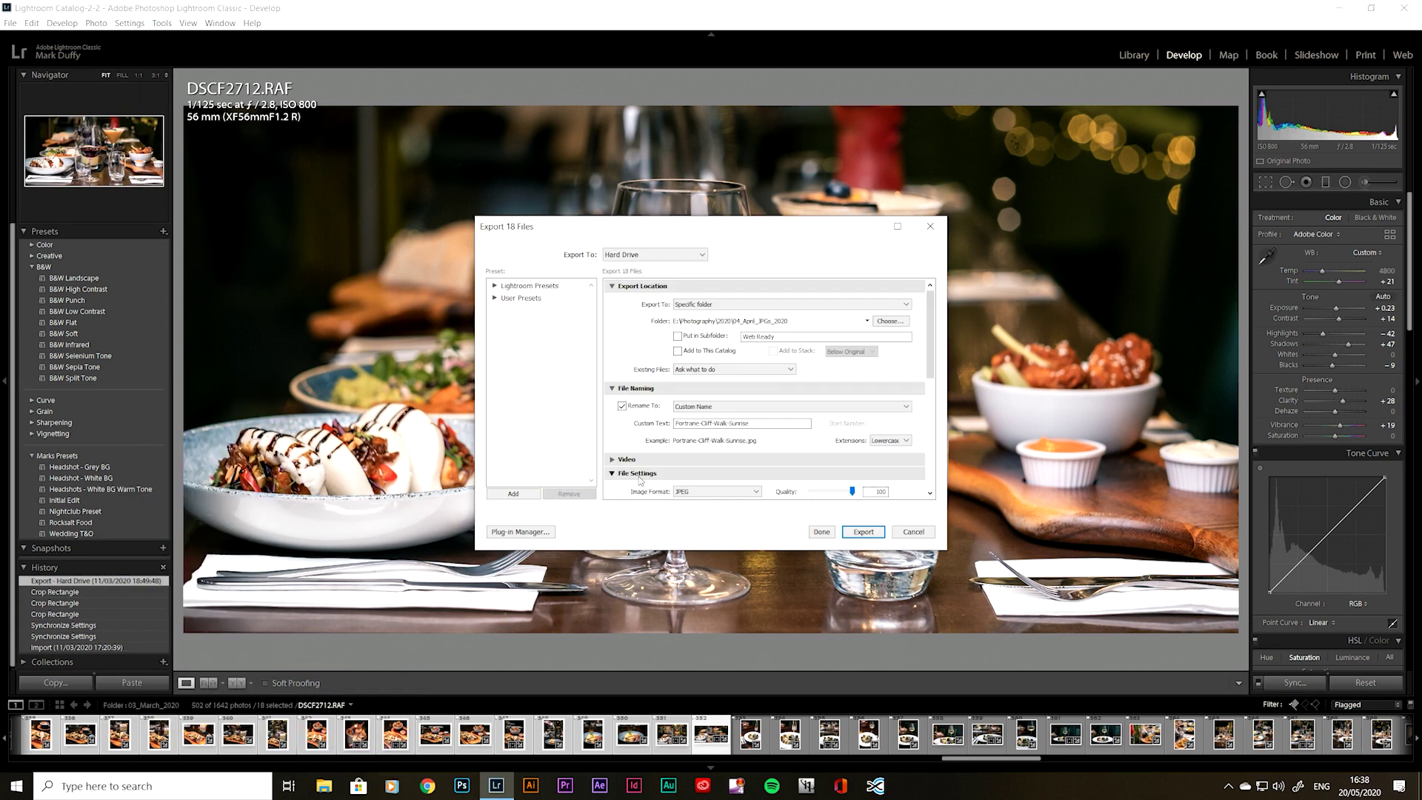
pyautogui.click(733, 406)
pyautogui.click(739, 448)
pyautogui.moveTo(931, 334); pyautogui.dragTo(930, 394)
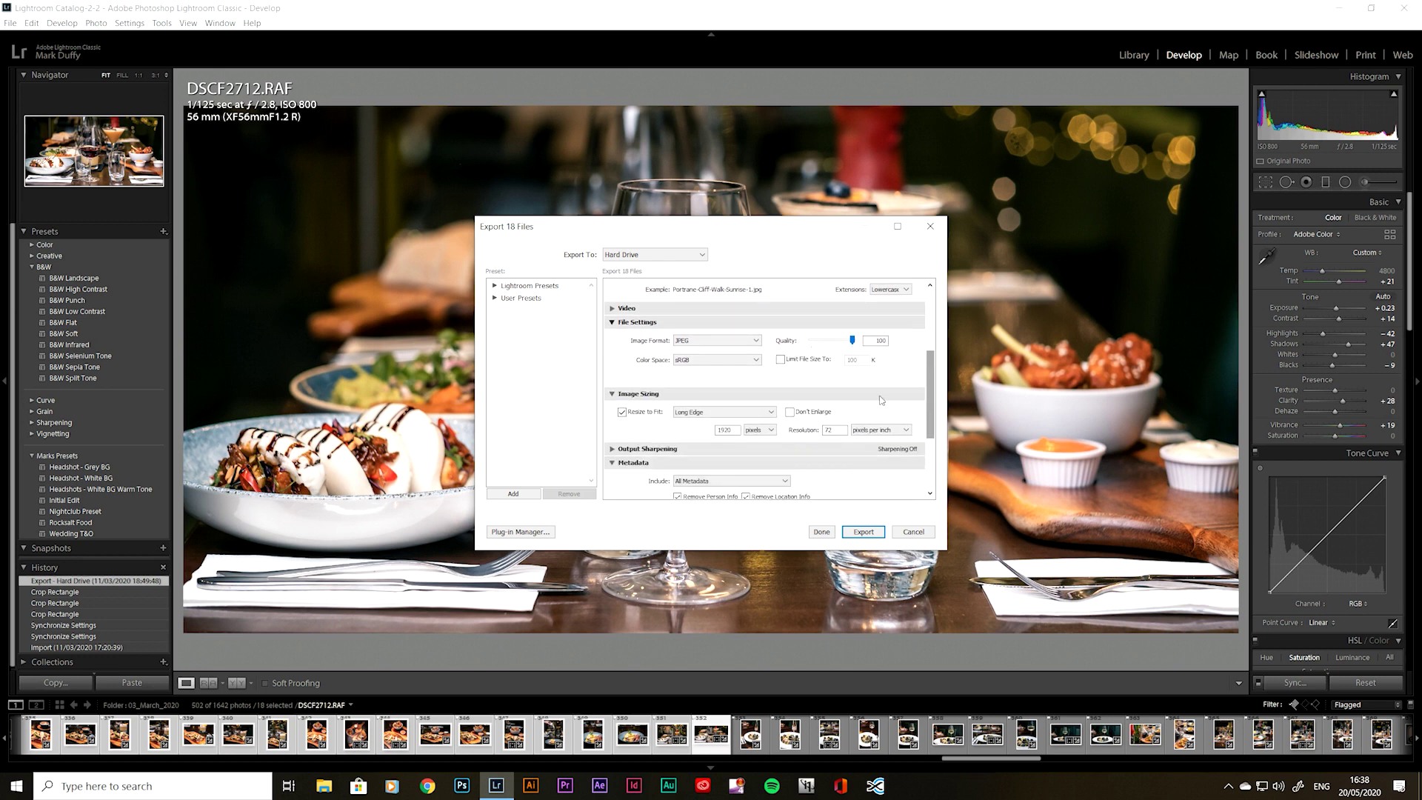
# Turn off Resize to Fit and set the resolution to 300 ppi
pyautogui.click(622, 413)
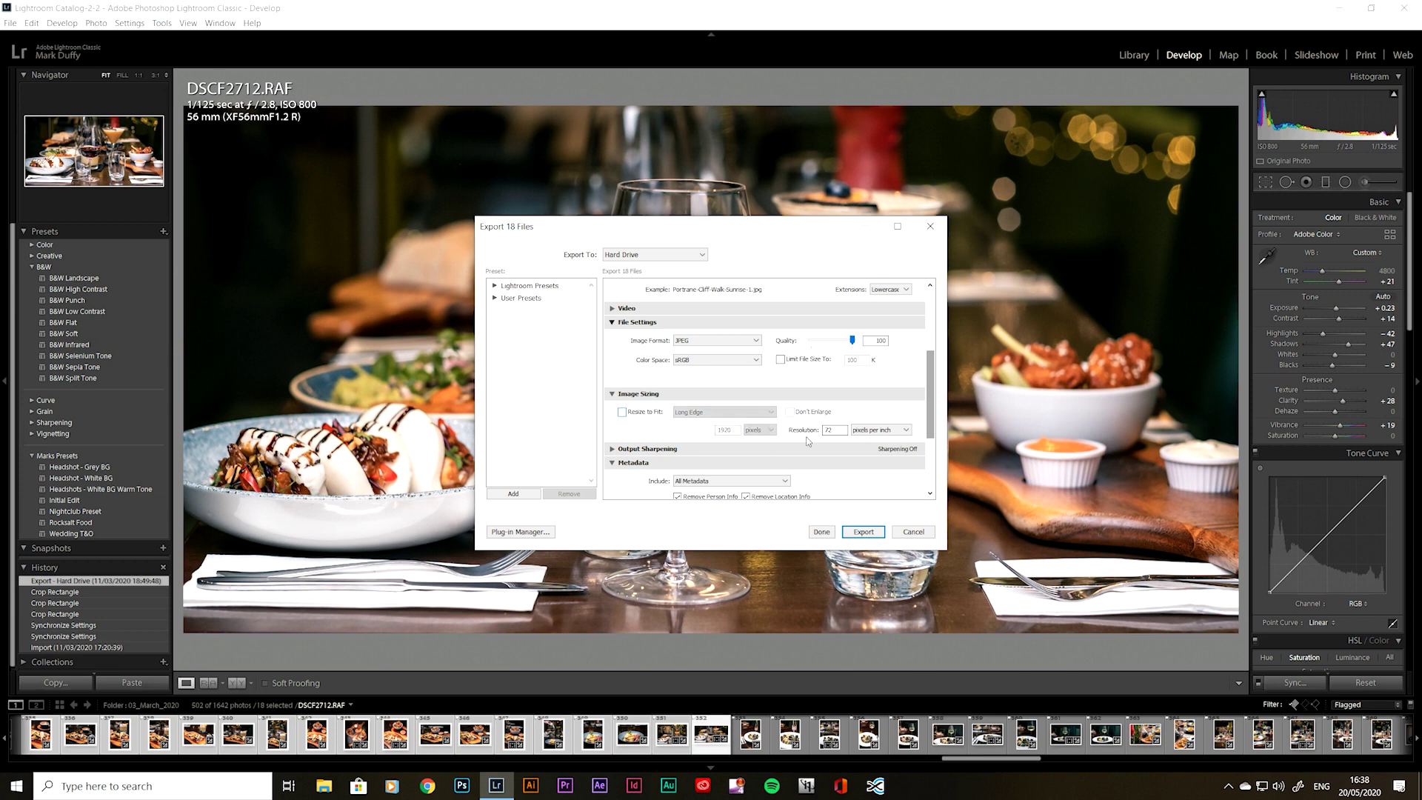
pyautogui.doubleClick(839, 430)
pyautogui.write('300')
pyautogui.moveTo(931, 371); pyautogui.dragTo(937, 310)
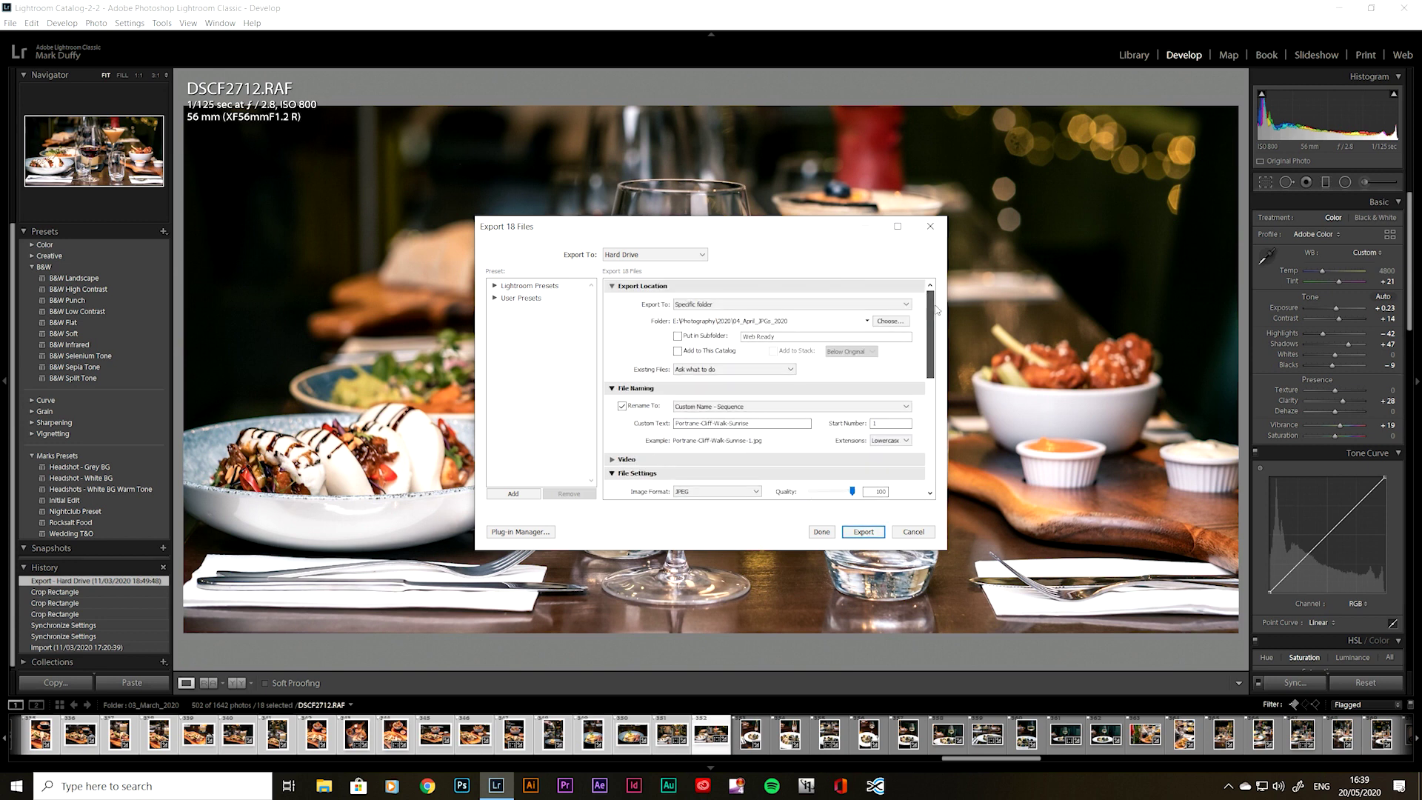
# Create a Rocksalt-Dundalk folder in the 2020 photography folder as the export destination
pyautogui.click(889, 321)
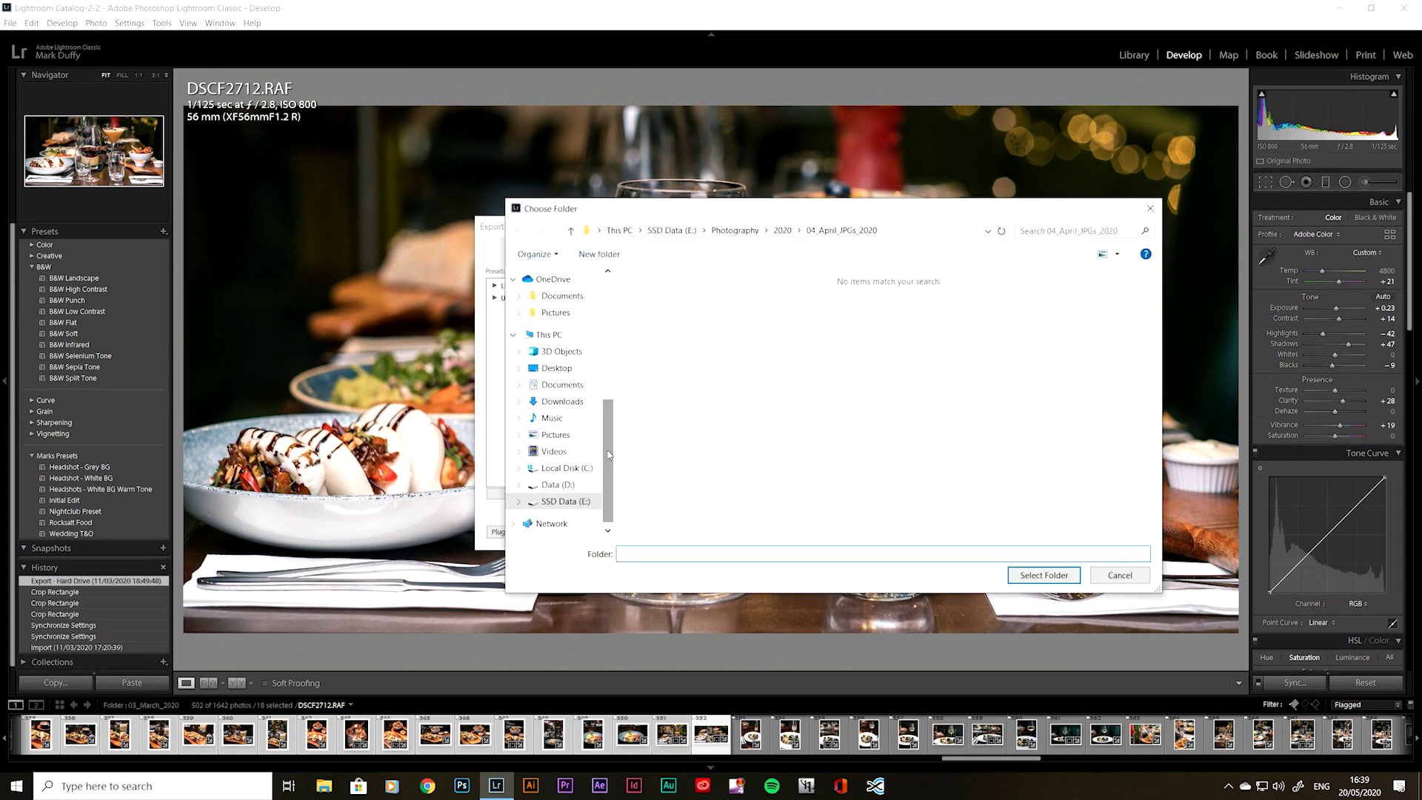
pyautogui.click(784, 230)
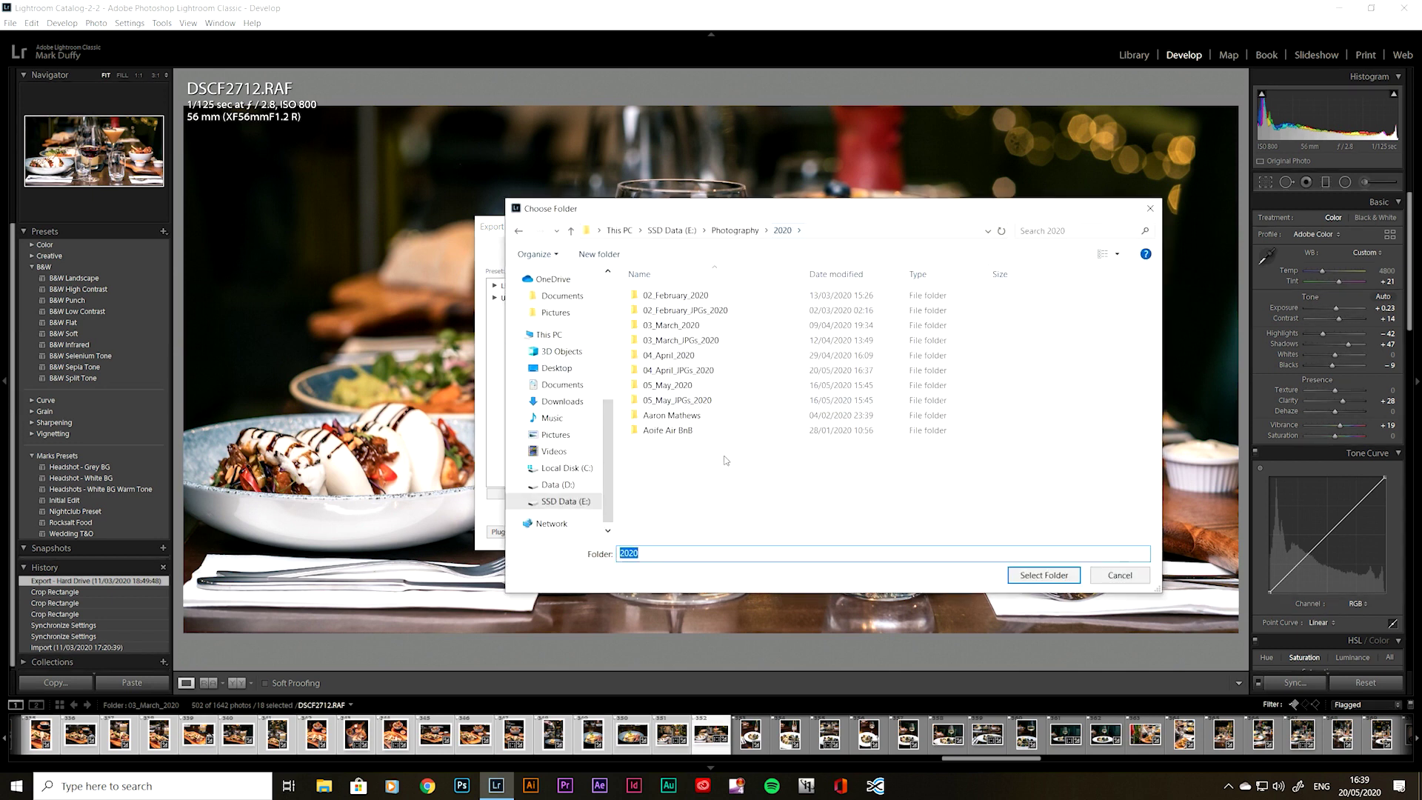
pyautogui.hotkey('ctrl', 'shift', 'n')
pyautogui.write('Rocksalt-Dundalk')
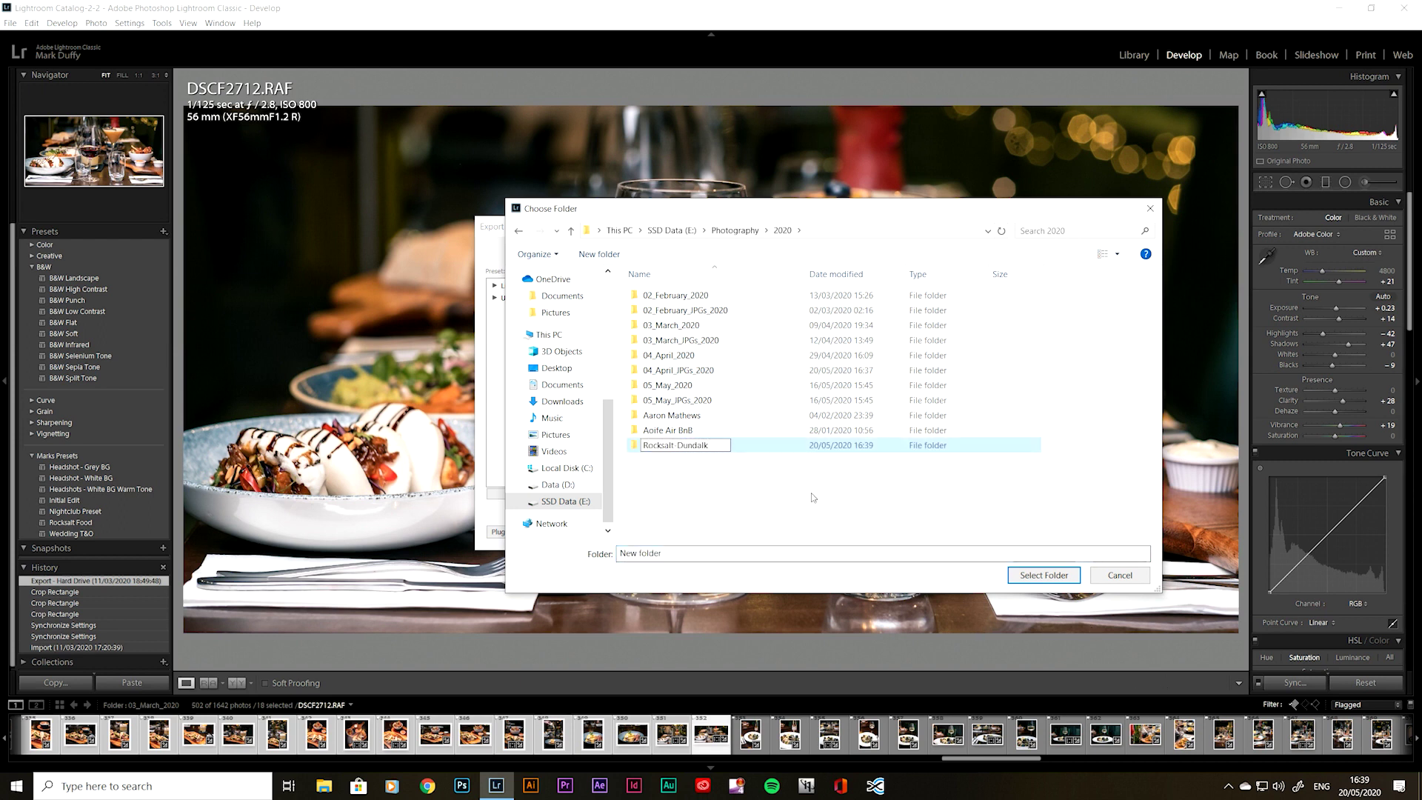
pyautogui.press('Return')
pyautogui.doubleClick(746, 445)
pyautogui.click(1034, 569)
# Name the files Rocksalt-Dundalk, keep All Metadata, and export the 18 photos
pyautogui.doubleClick(765, 421)
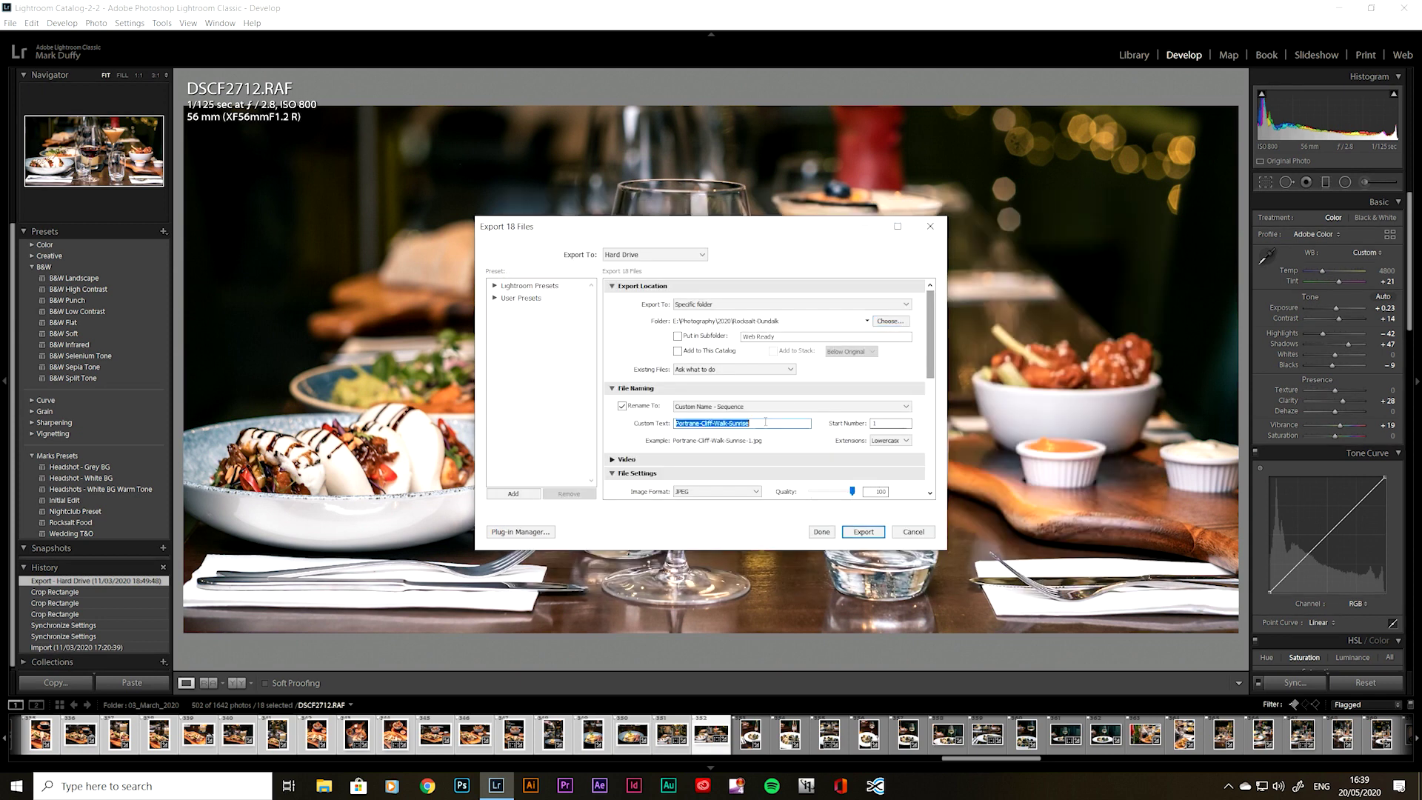
pyautogui.write('Rocksalt-Dundalk')
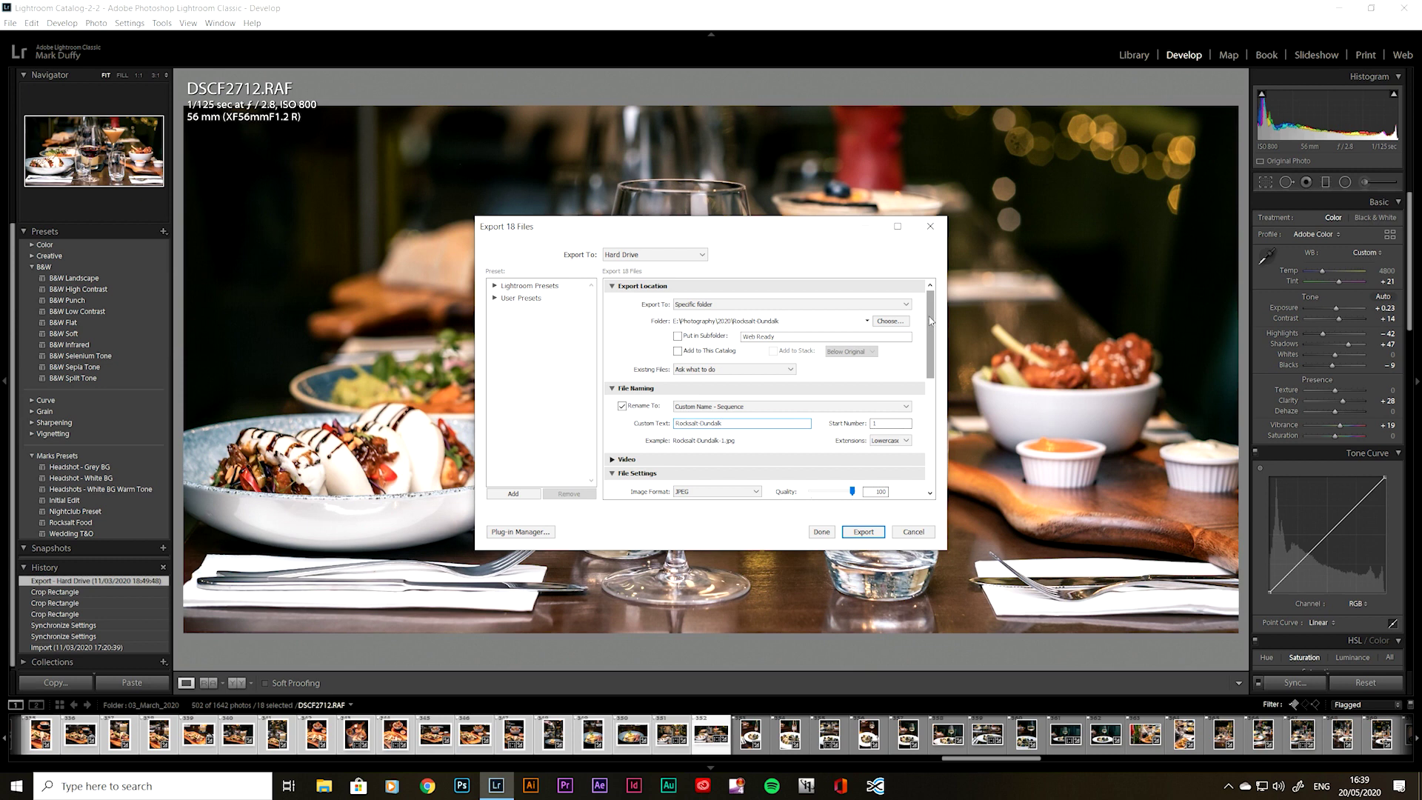
pyautogui.scroll(-3, 926, 360)
pyautogui.scroll(-5, 926, 360)
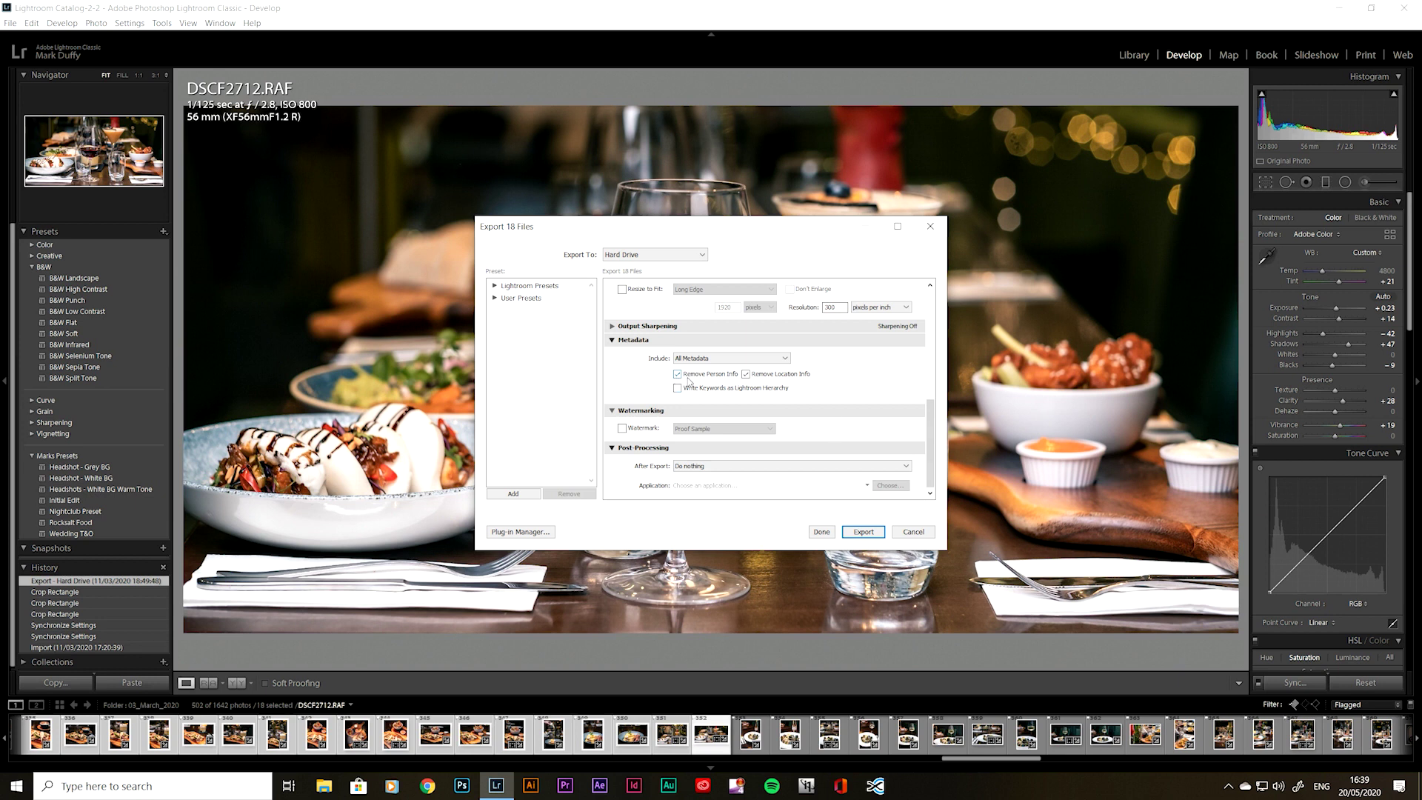
pyautogui.click(765, 358)
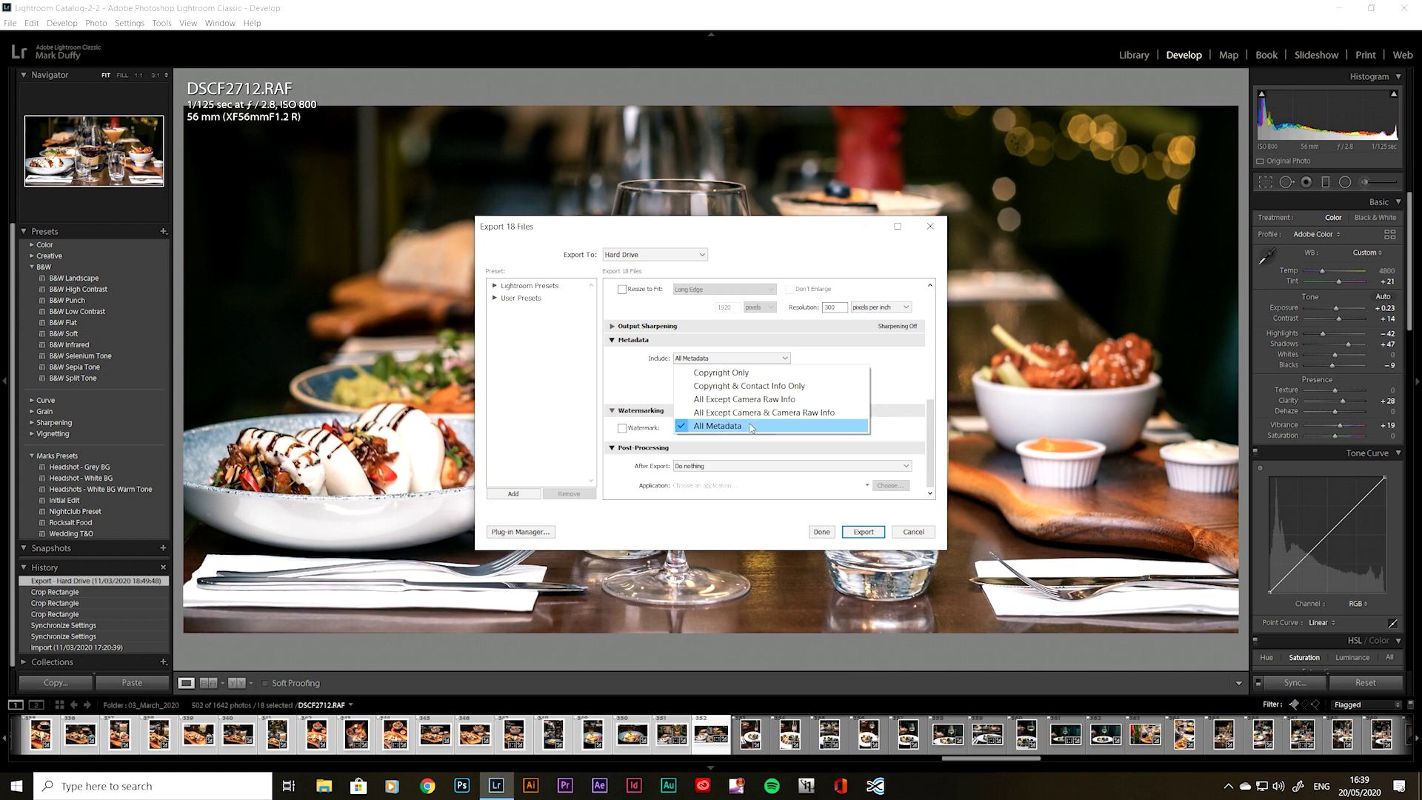
pyautogui.click(900, 386)
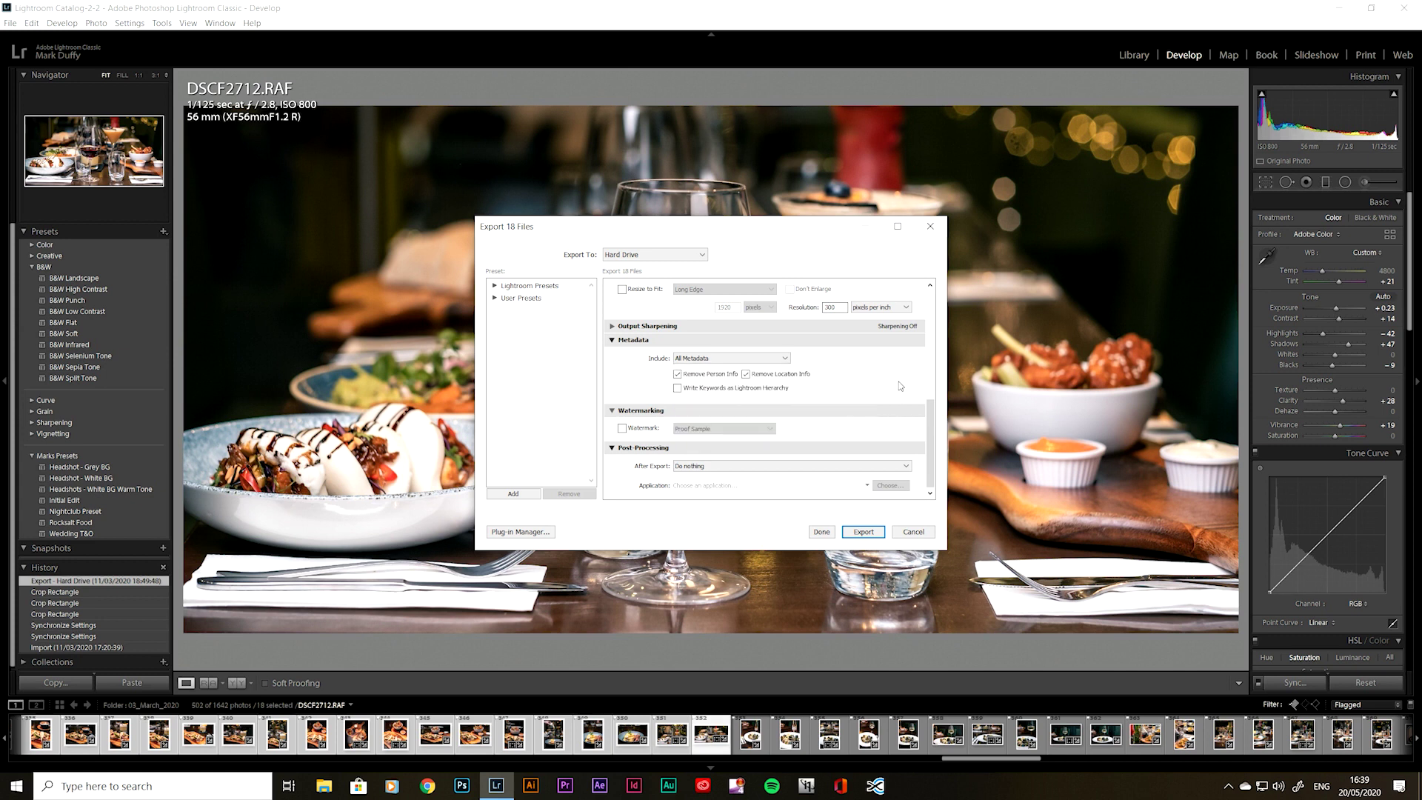
pyautogui.click(864, 532)
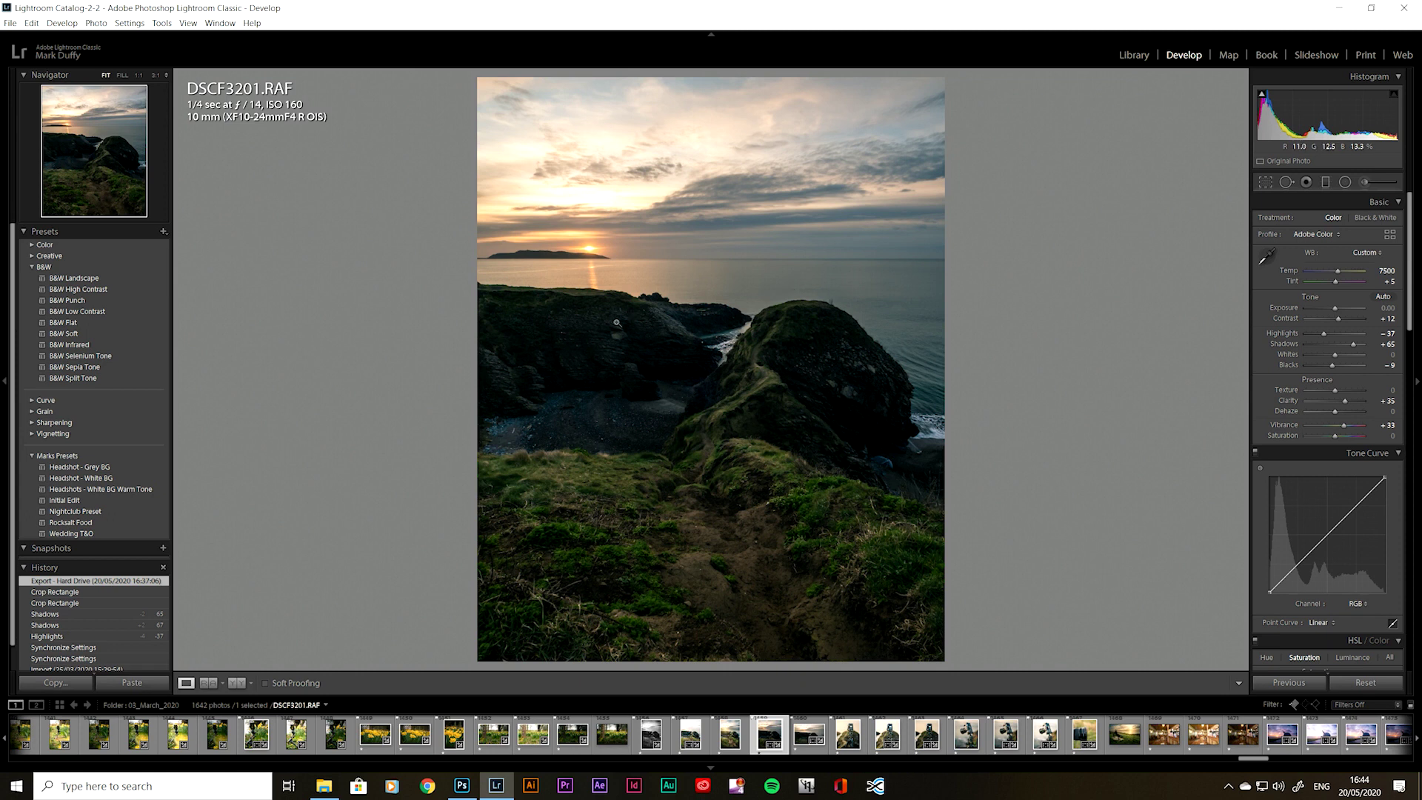
# Open DSCF3201 in Adobe Photoshop 2020 through Edit In
pyautogui.rightClick(785, 334)
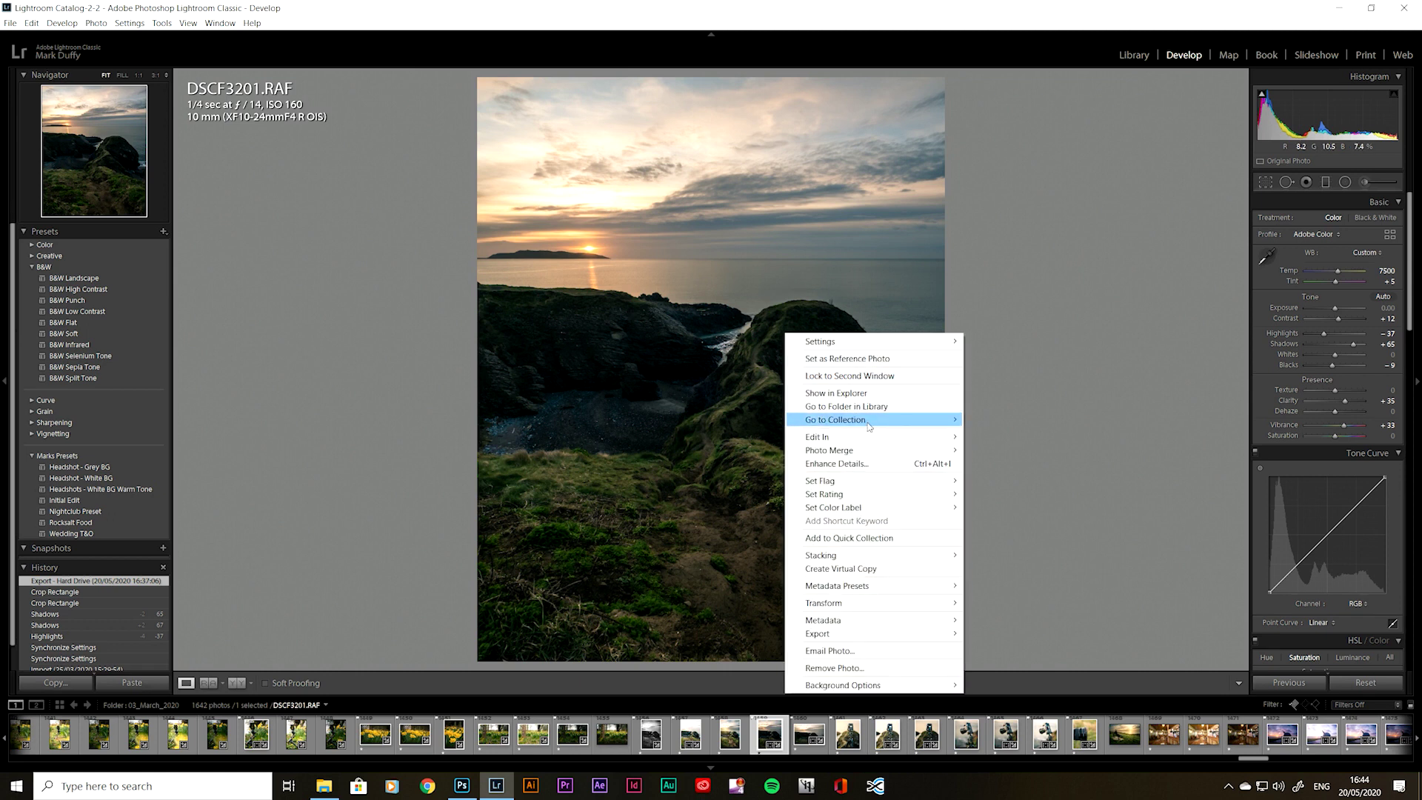
pyautogui.moveTo(851, 437)
pyautogui.click(999, 438)
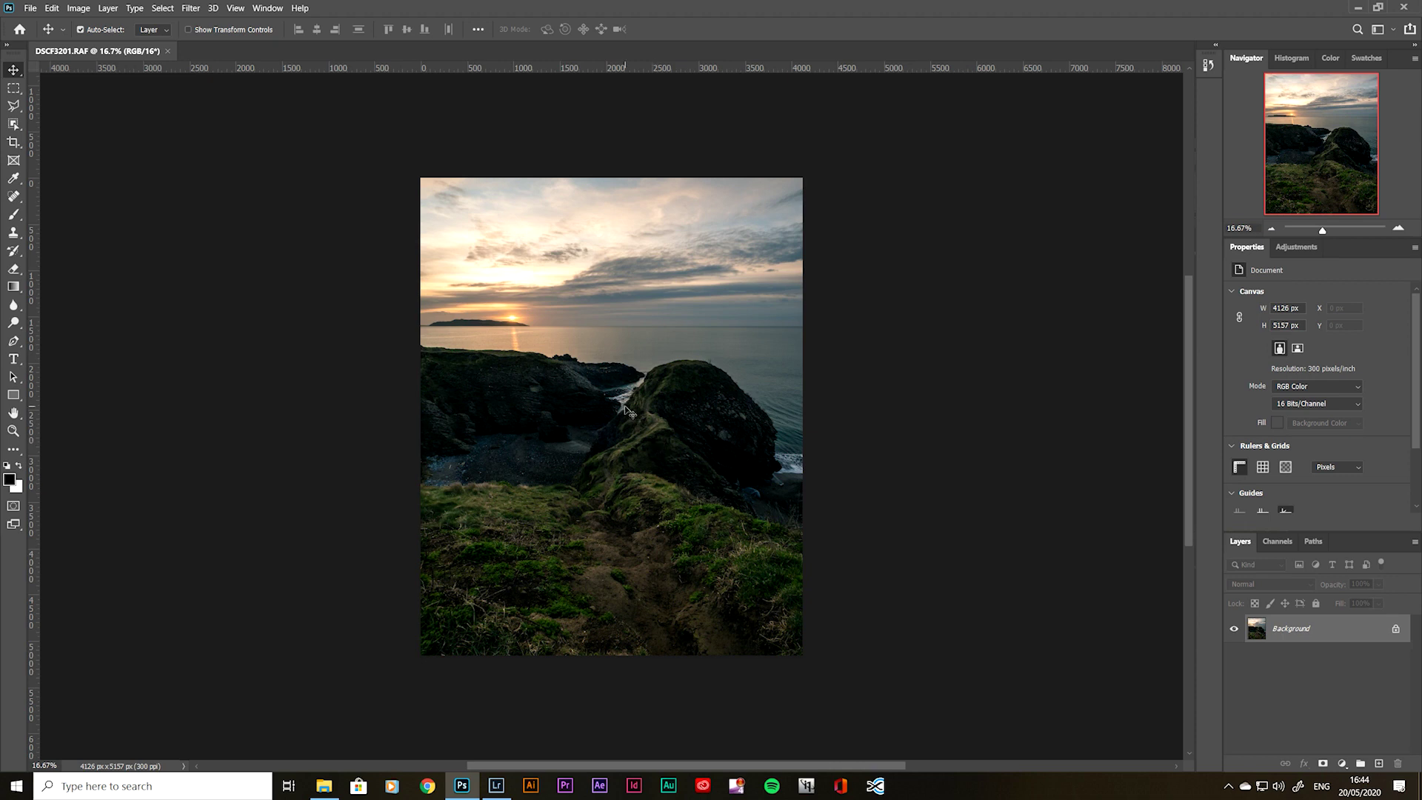
# Resize the cliff photo to 1536 × 1920 pixels at 72 ppi
pyautogui.hotkey('ctrl', 'alt', 'i')
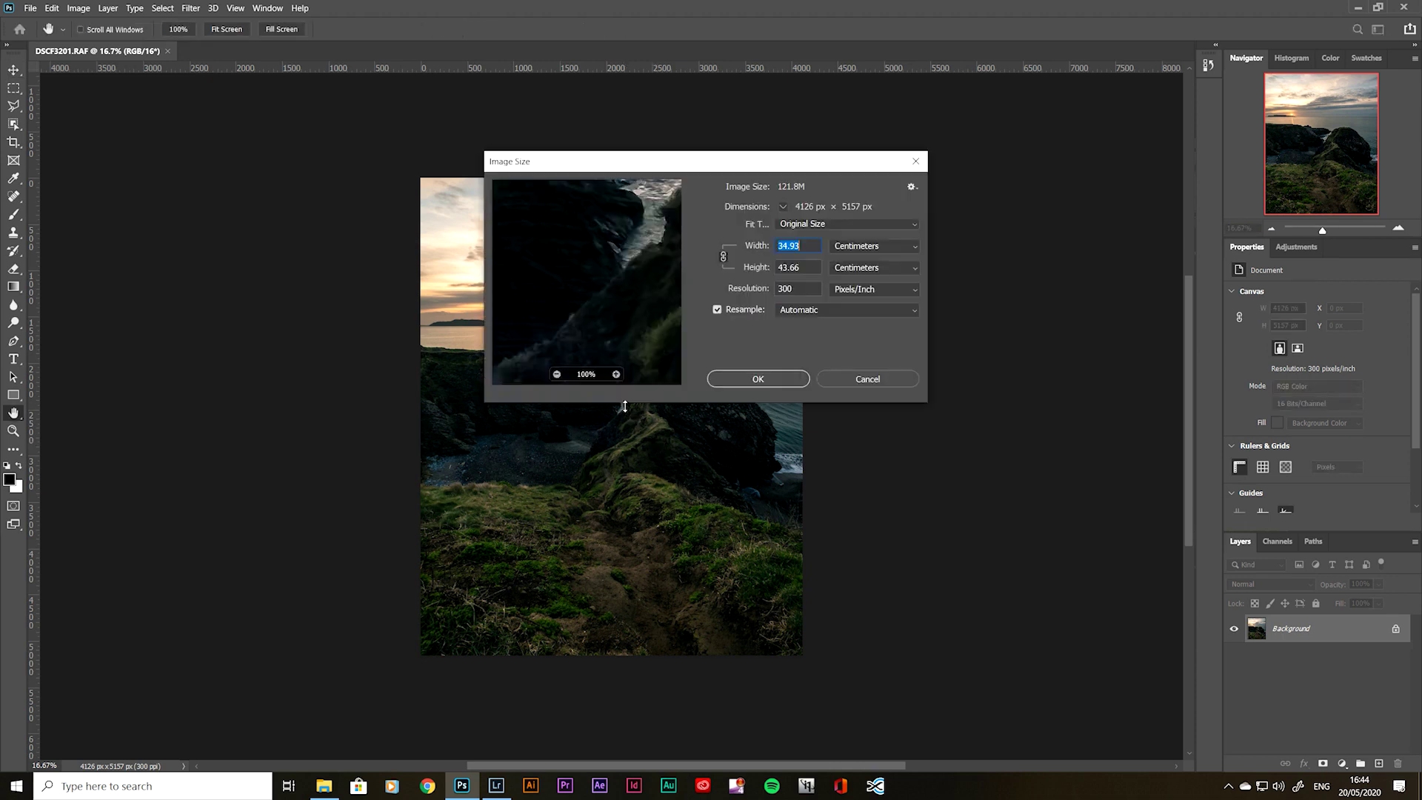
pyautogui.click(851, 245)
pyautogui.click(859, 274)
pyautogui.write('72')
pyautogui.click(775, 267)
pyautogui.write('1920')
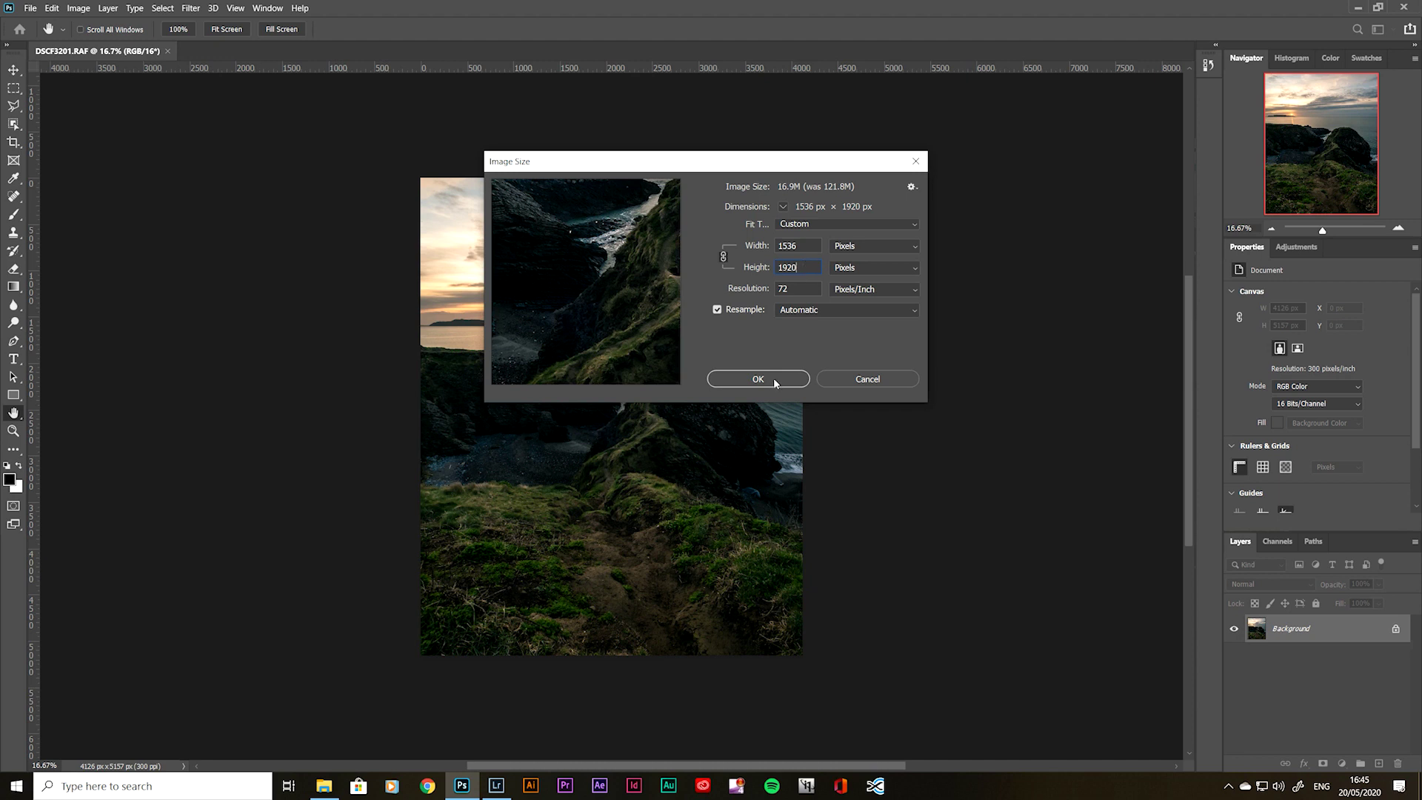
pyautogui.click(776, 383)
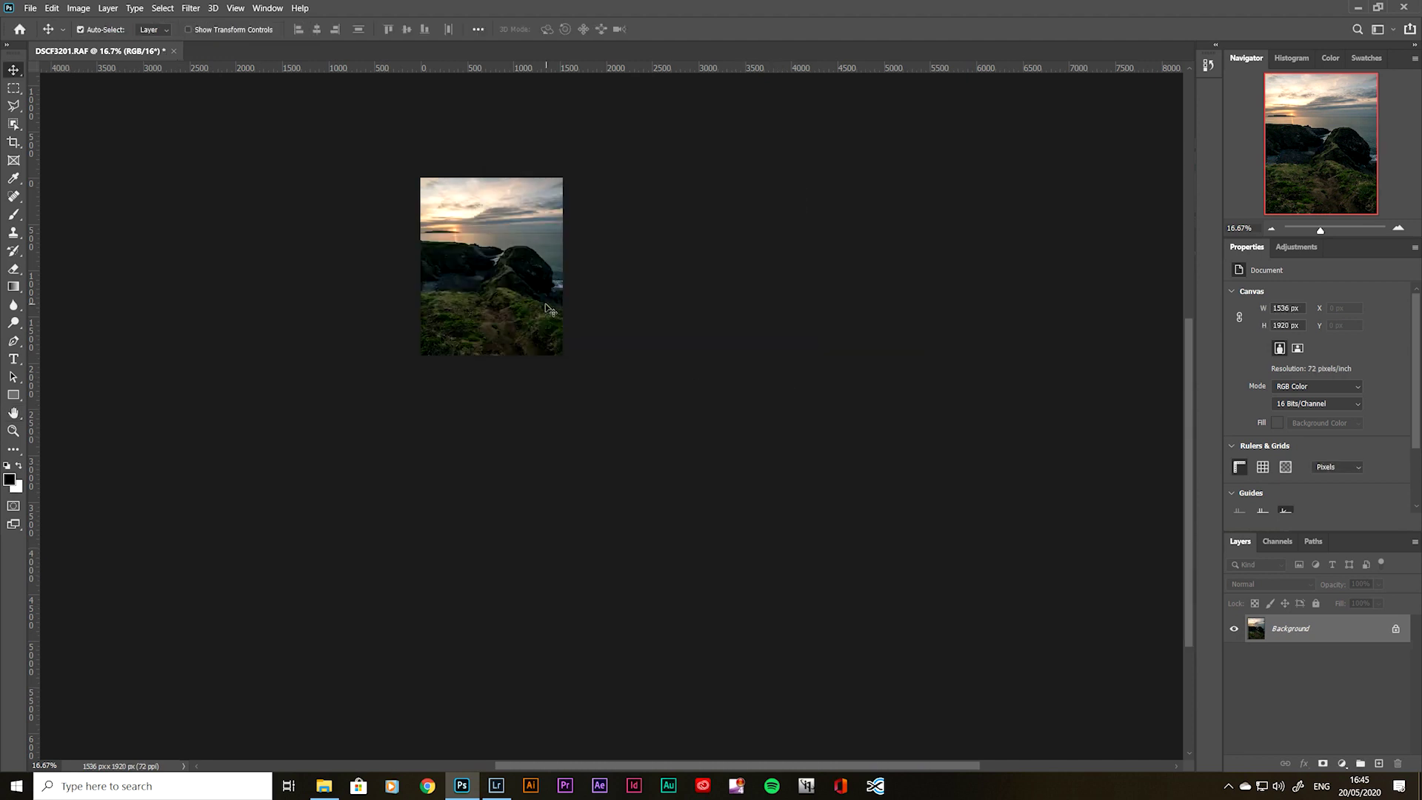
# Fit the photo in the window and browse File Explorer to the network drive
pyautogui.hotkey('ctrl', '0')
pyautogui.hotkey('ctrl', '-')
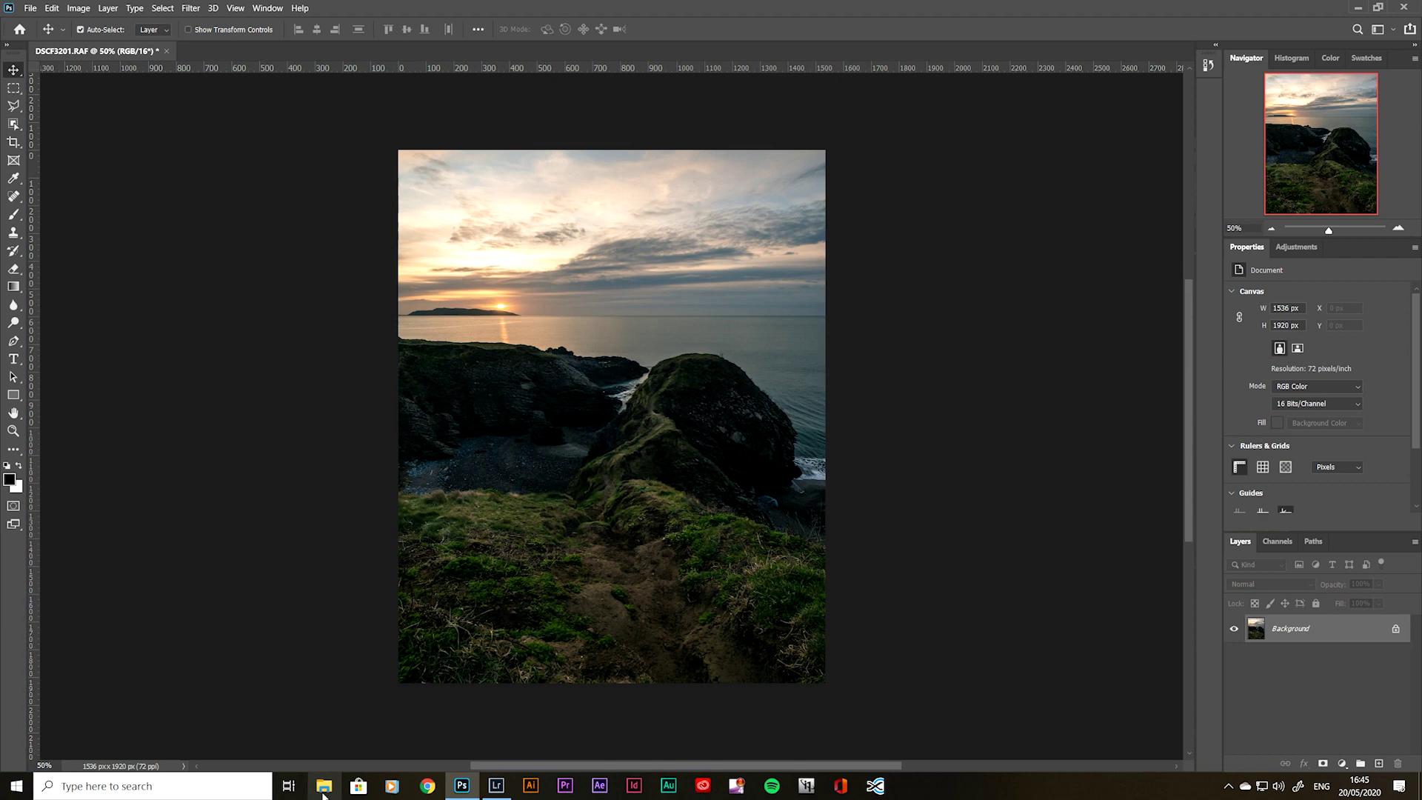
pyautogui.press('super+e')
pyautogui.click(211, 379)
# Open photography_logo.psd from the Photography > Logo folder and check its 1920 x 1112 size
pyautogui.doubleClick(478, 406)
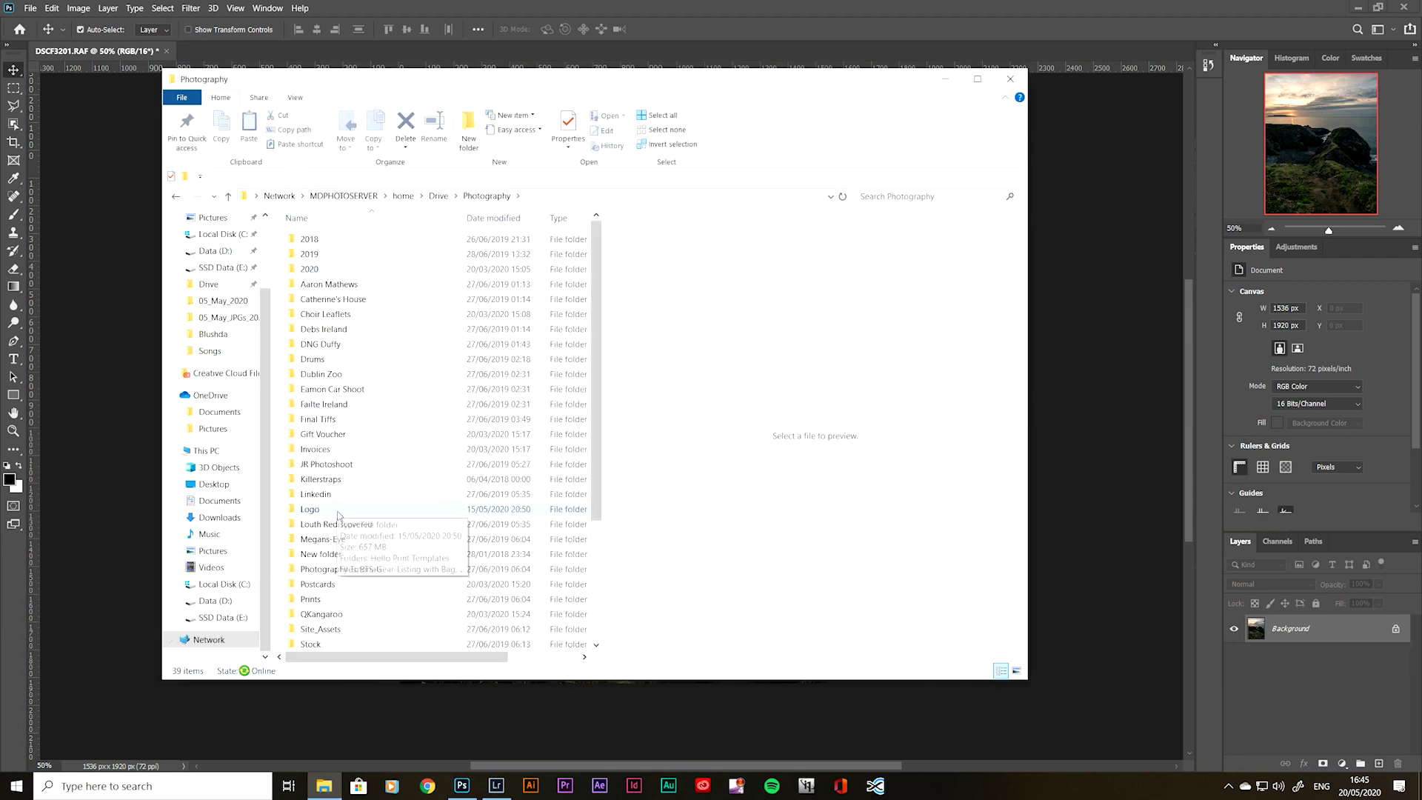
pyautogui.doubleClick(335, 511)
pyautogui.doubleClick(334, 524)
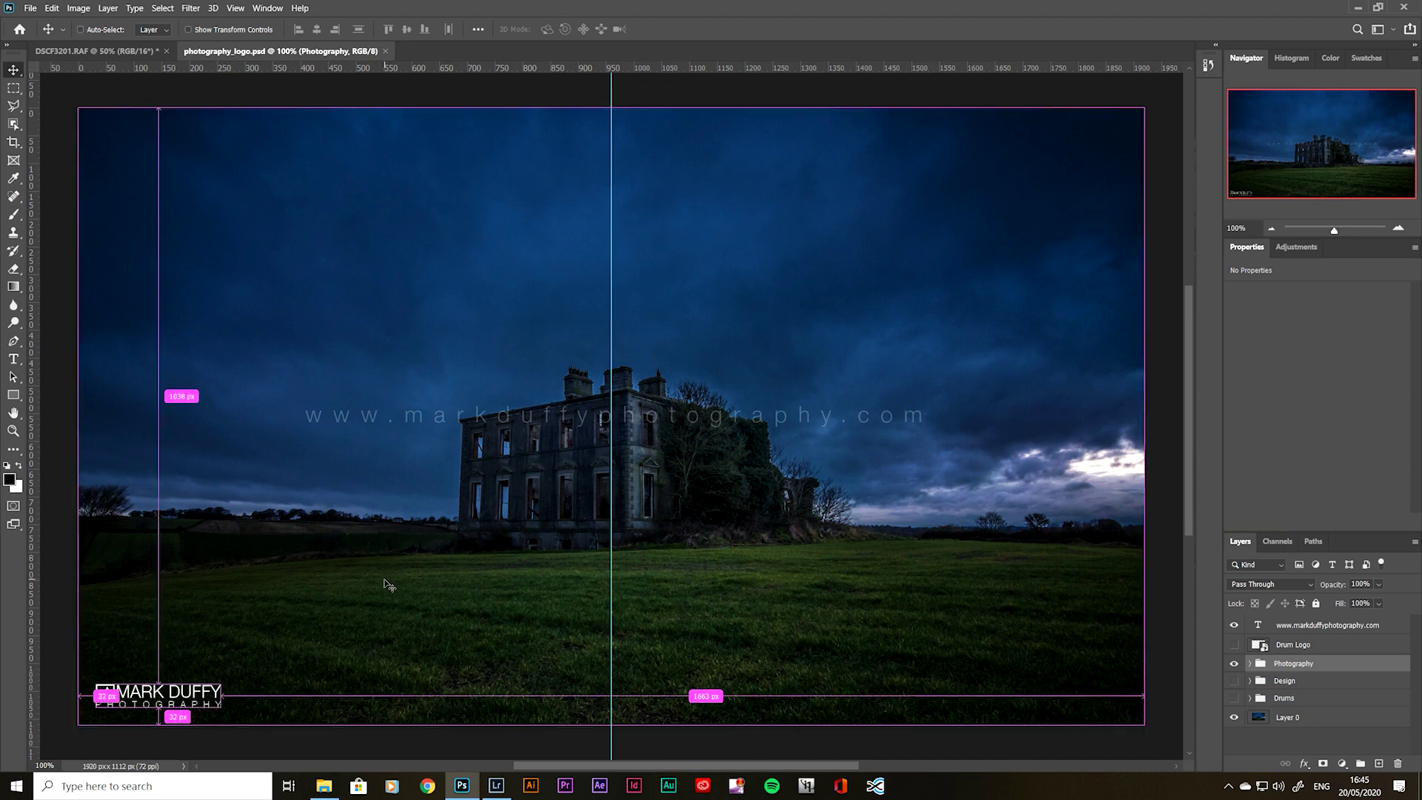
pyautogui.hotkey('ctrl', 'alt', 'i')
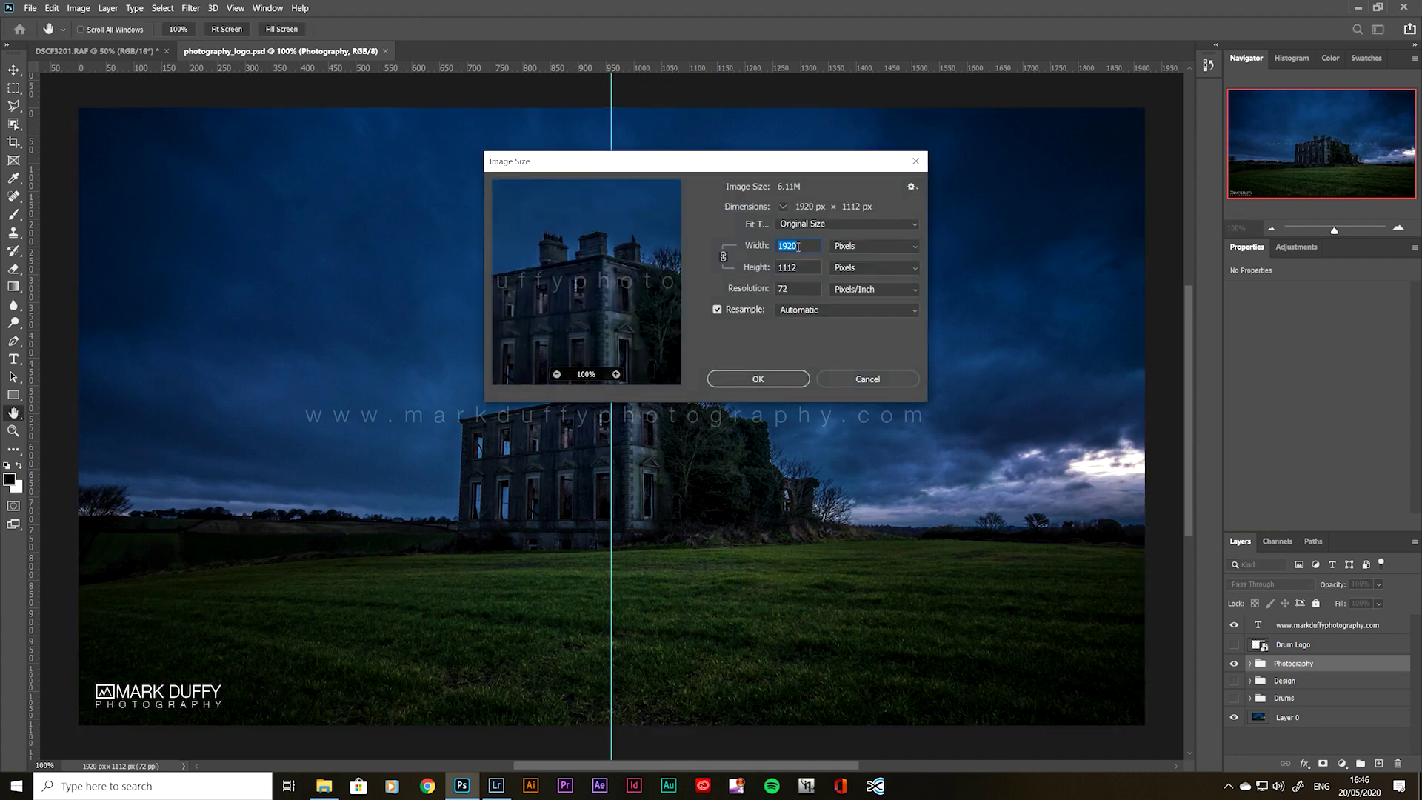
pyautogui.click(842, 377)
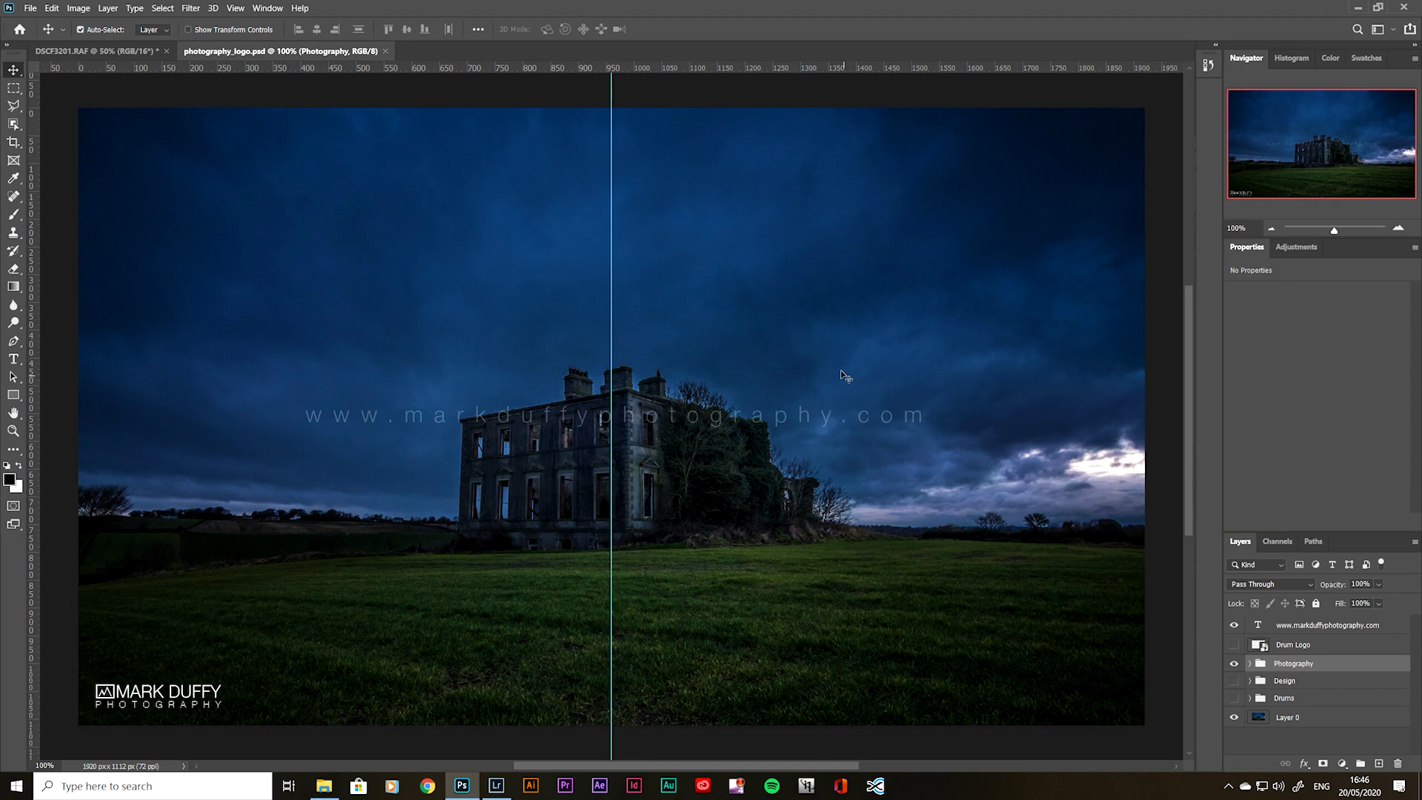
# Toggle the Photography, Design and Drums logo groups to compare each version
pyautogui.click(1233, 664)
pyautogui.click(1234, 681)
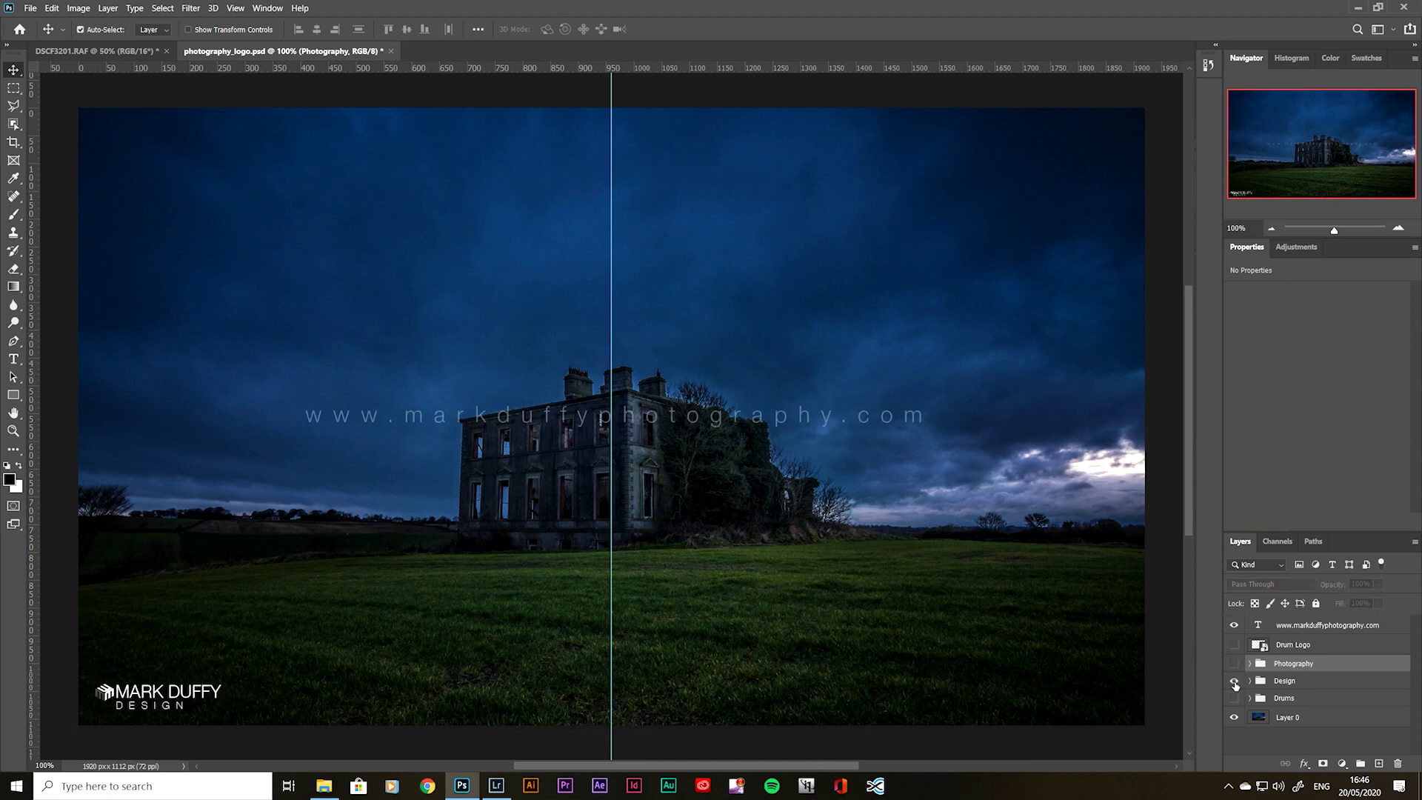
pyautogui.click(1234, 681)
pyautogui.click(1233, 698)
pyautogui.click(1233, 699)
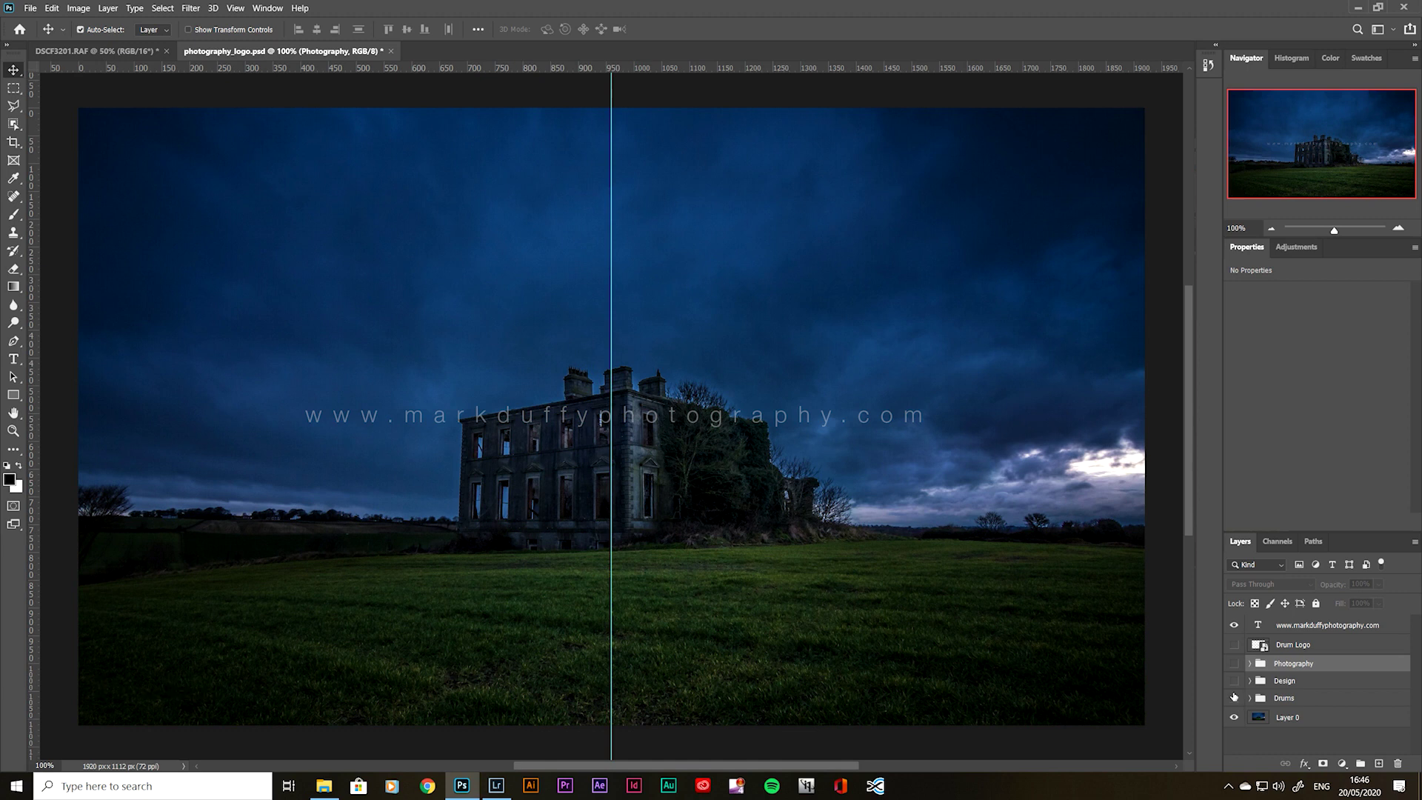
# Copy the Photography logo group into the cliff photo, accepting the profile mismatch
pyautogui.click(1234, 665)
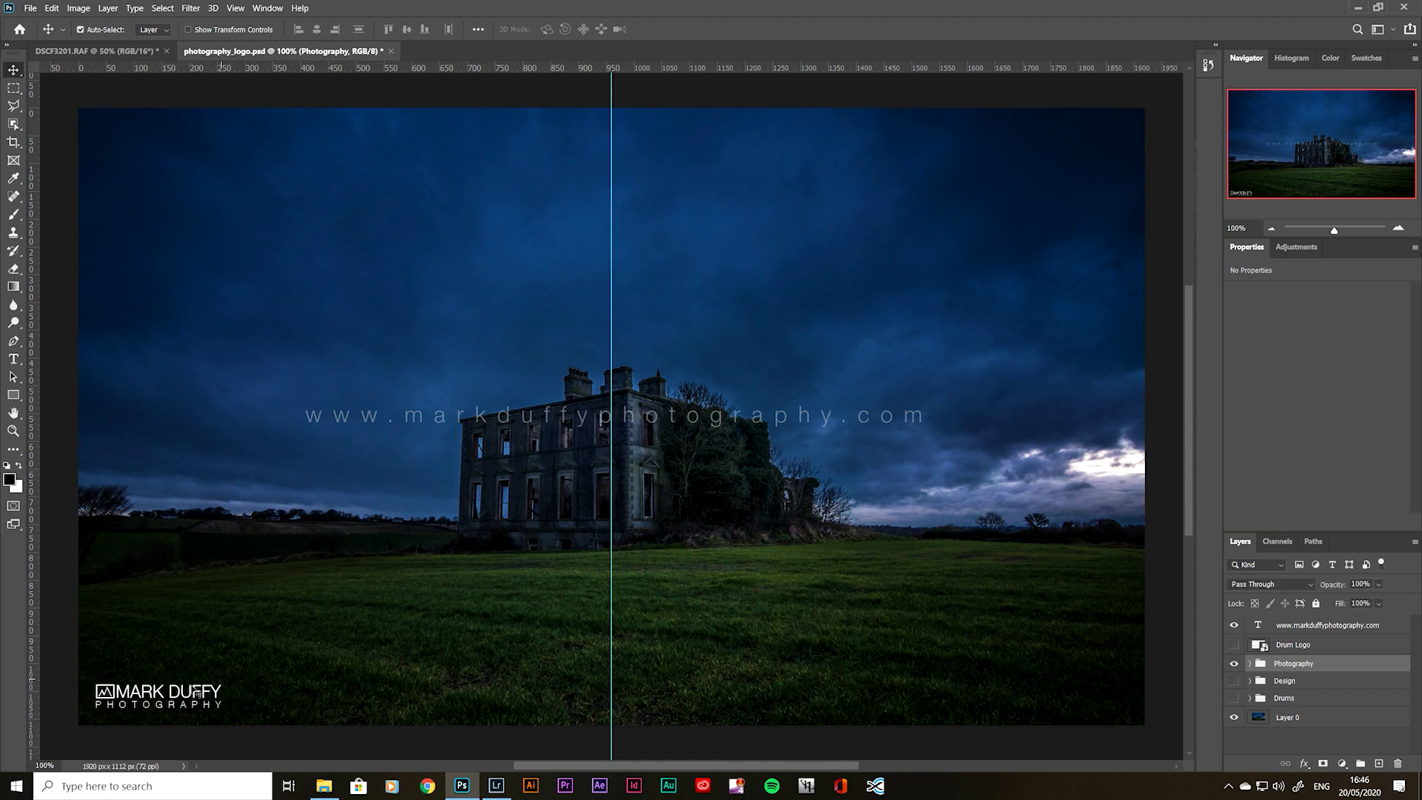
pyautogui.moveTo(181, 696); pyautogui.dragTo(463, 574)
pyautogui.click(770, 324)
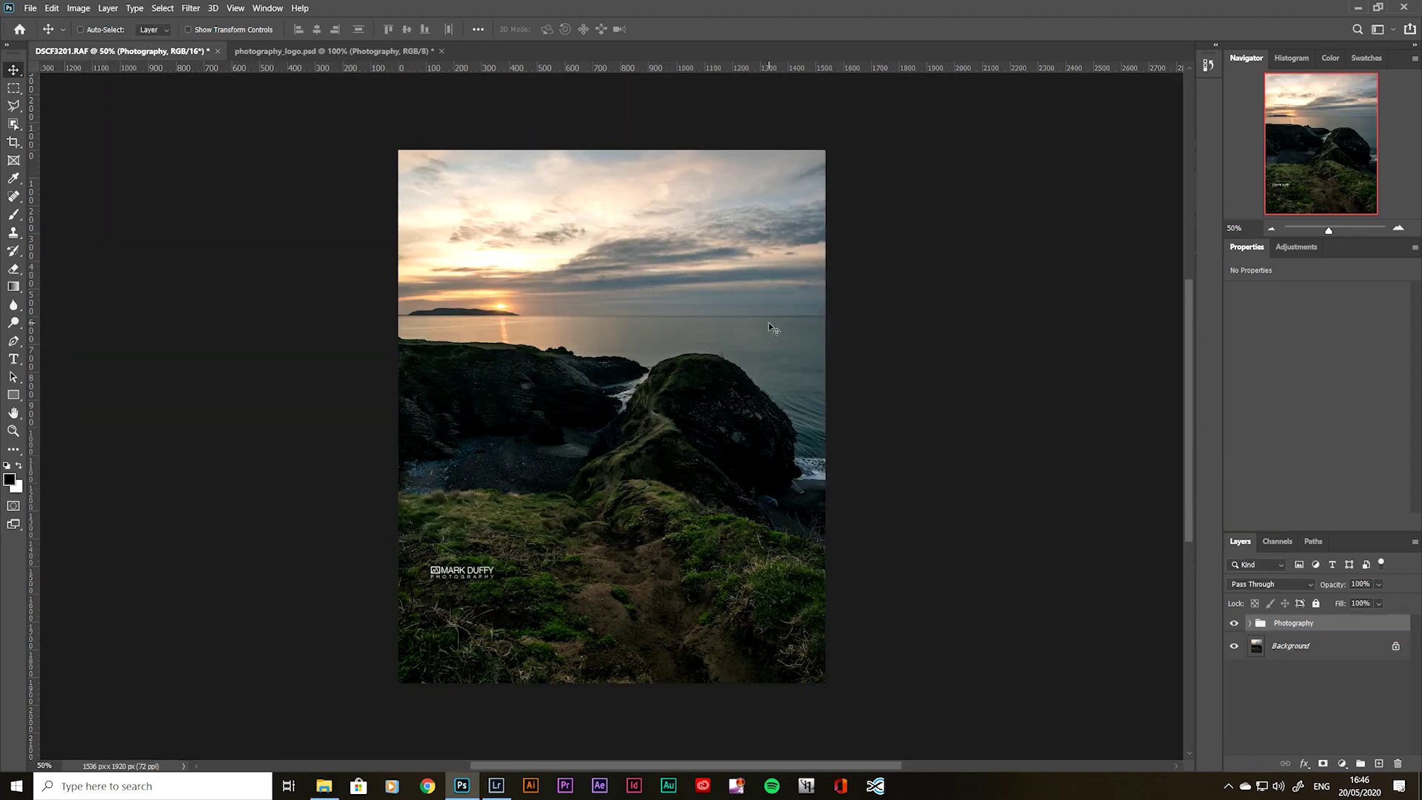
# Move the logo to the photo's lower-left corner and nudge it slightly up and right
pyautogui.moveTo(470, 578); pyautogui.dragTo(437, 679)
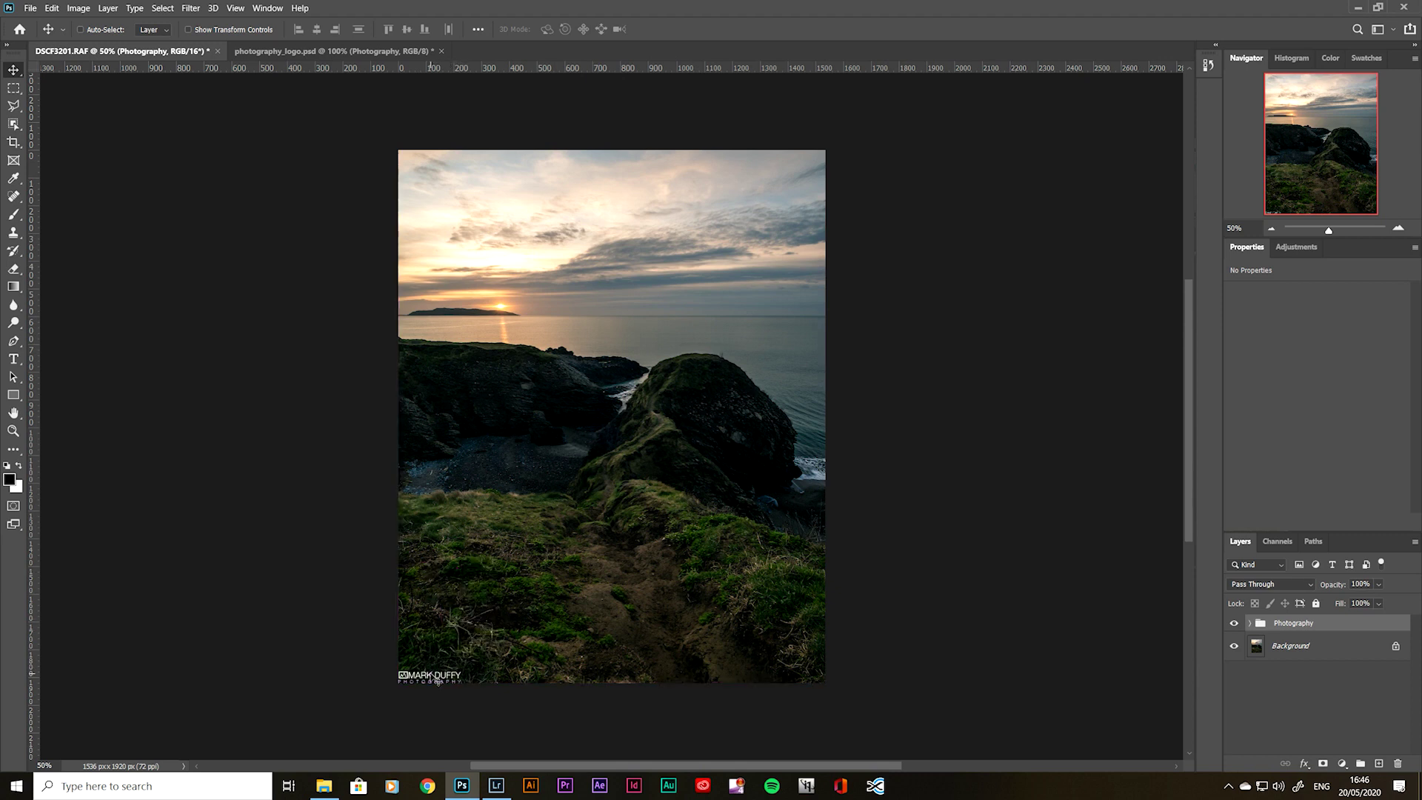
pyautogui.hotkey('shift', 'Up')
pyautogui.hotkey('shift', 'Up')
pyautogui.hotkey('shift', 'Up')
pyautogui.hotkey('shift', 'Right')
pyautogui.hotkey('shift', 'Right')
pyautogui.hotkey('shift', 'Right')
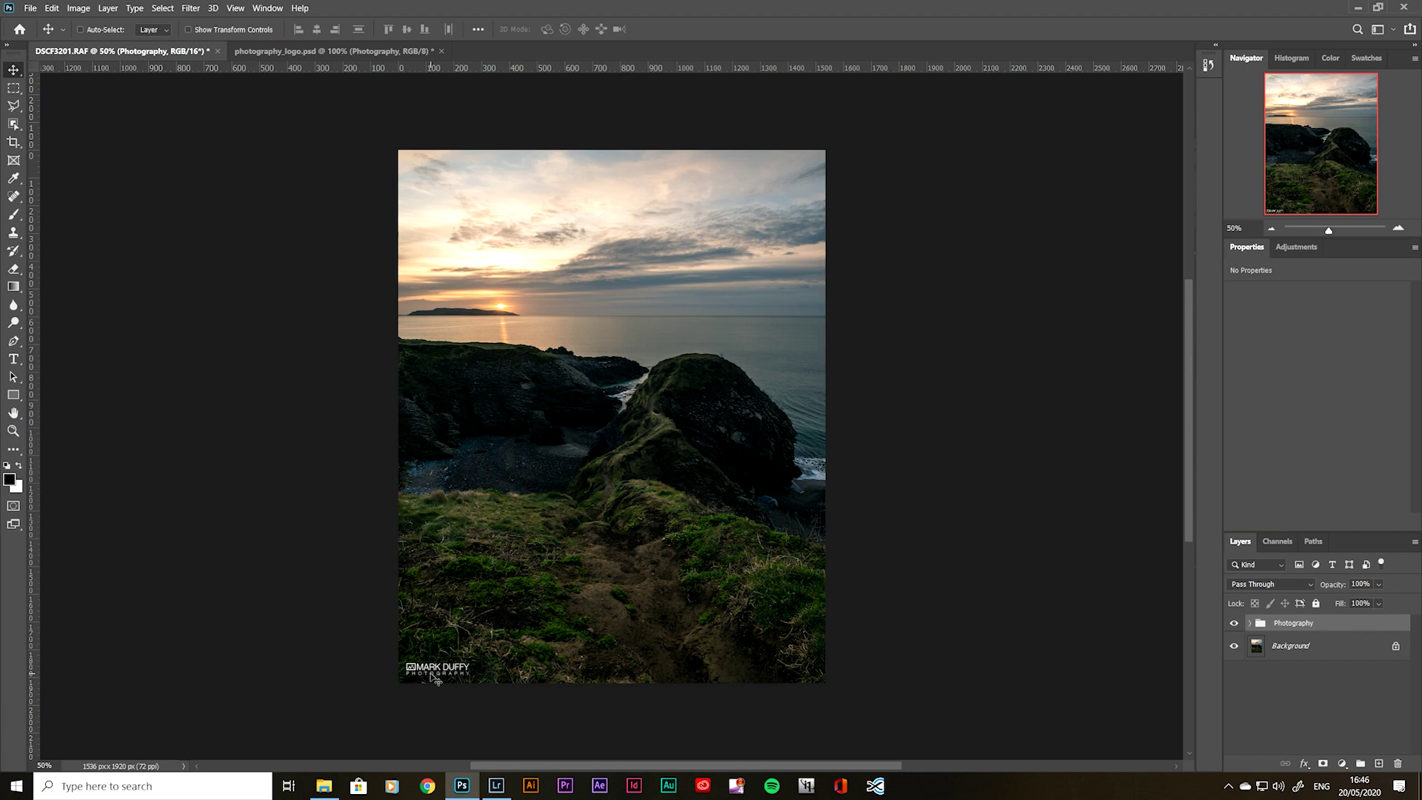
pyautogui.press('ctrl')
pyautogui.hotkey('ctrl', 'alt', 'shift', 's')
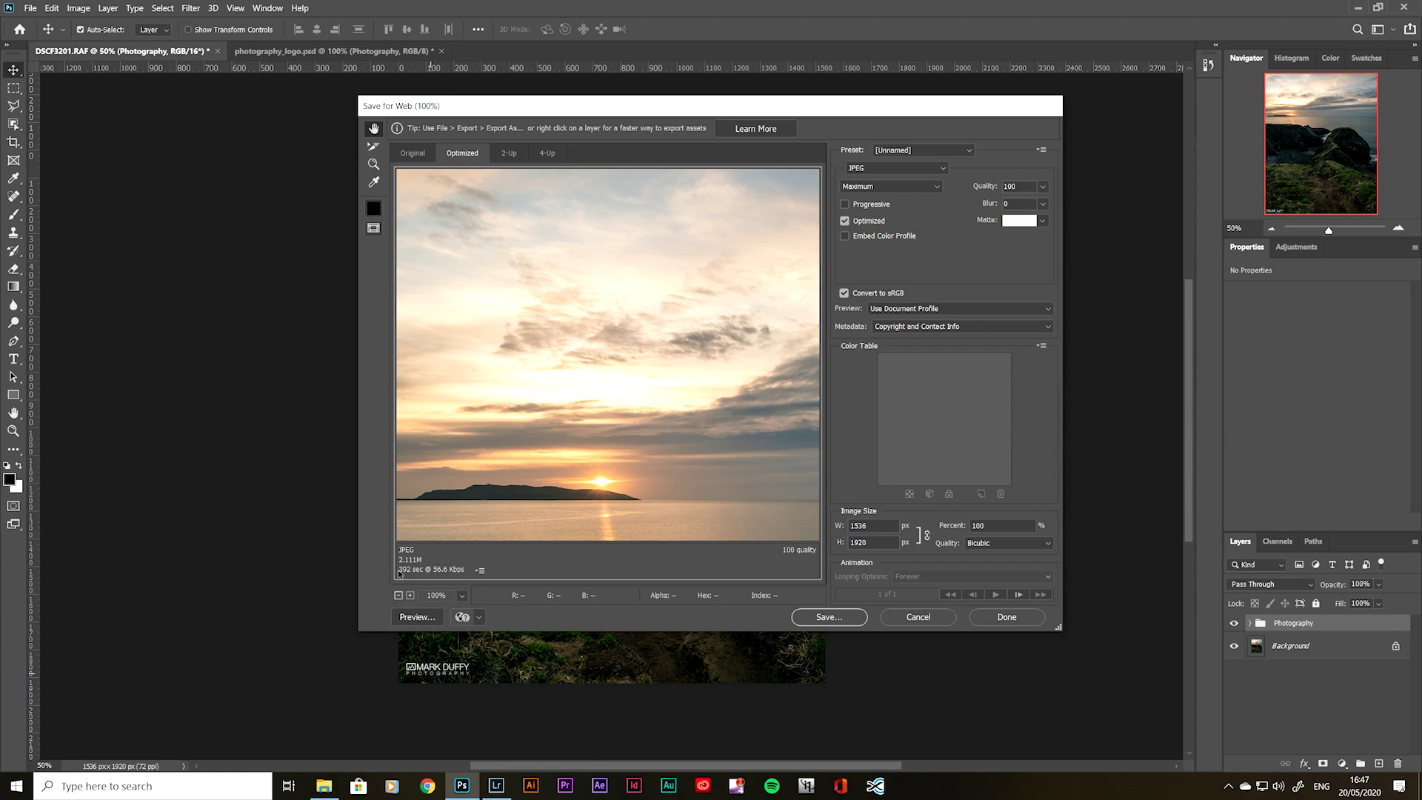
# Set the Save for Web JPEG quality to 95
pyautogui.moveTo(625, 444); pyautogui.dragTo(651, 256)
pyautogui.moveTo(730, 416); pyautogui.dragTo(705, 299)
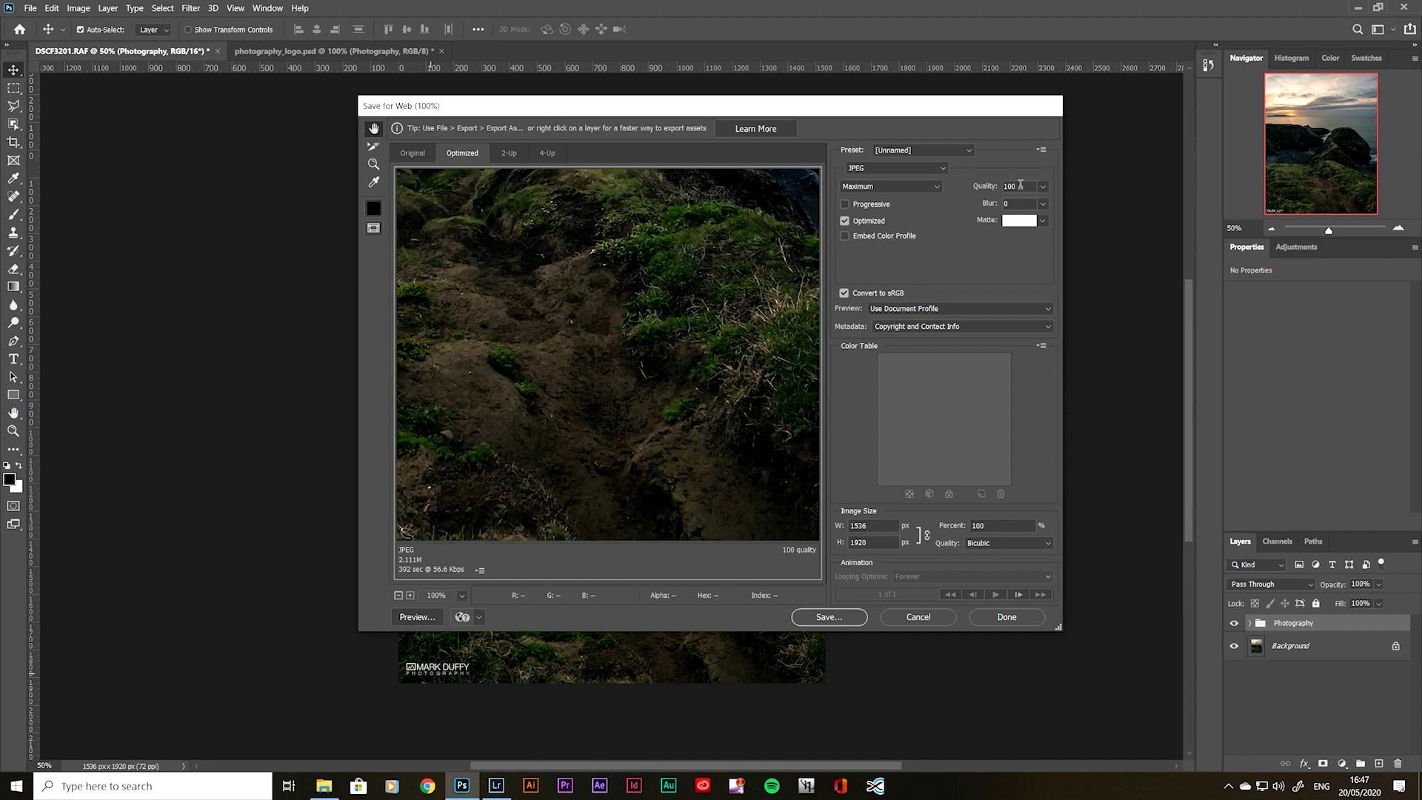
pyautogui.doubleClick(1015, 185)
pyautogui.write('80')
pyautogui.press('Return')
pyautogui.moveTo(787, 302); pyautogui.dragTo(702, 275)
pyautogui.scroll(-3, 702, 276)
pyautogui.click(988, 191)
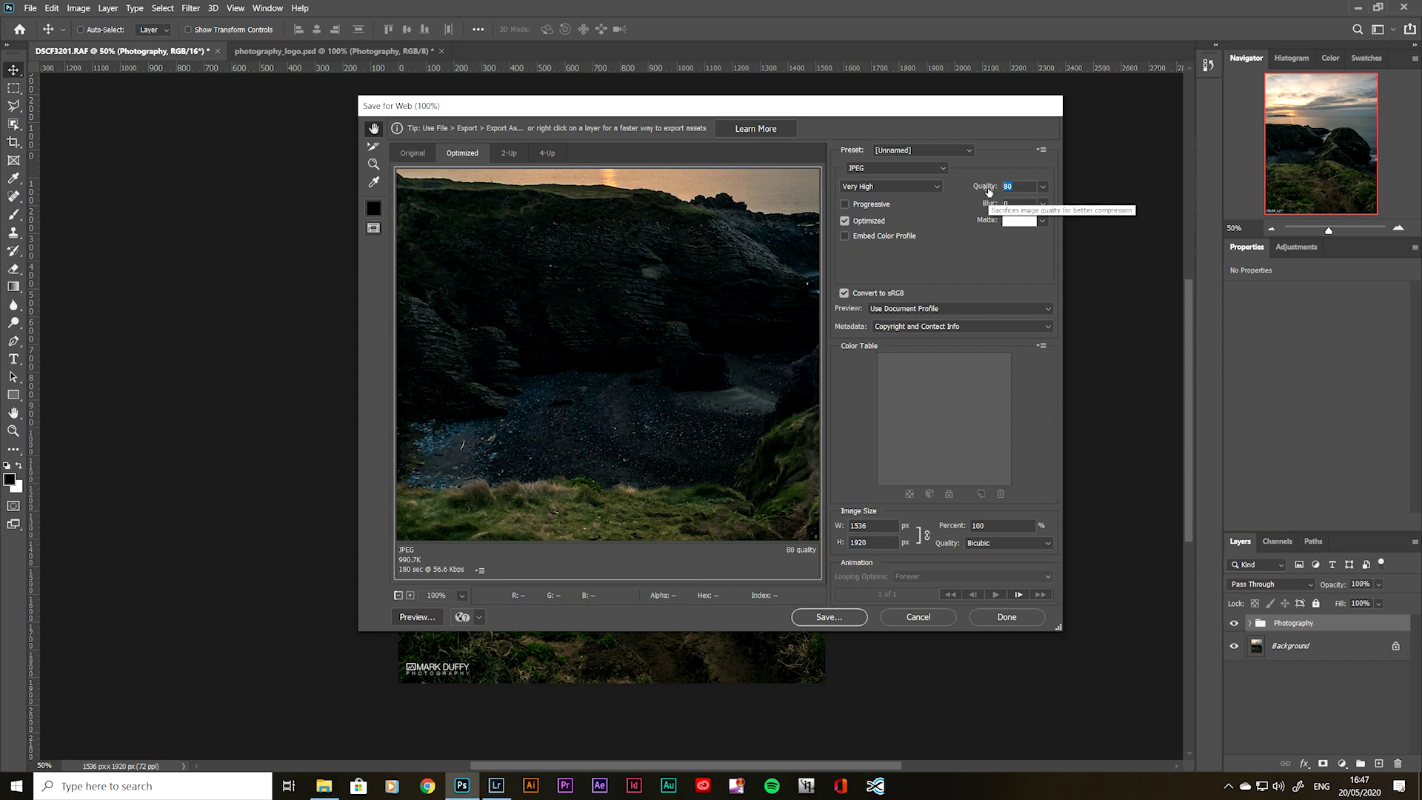
pyautogui.write('95')
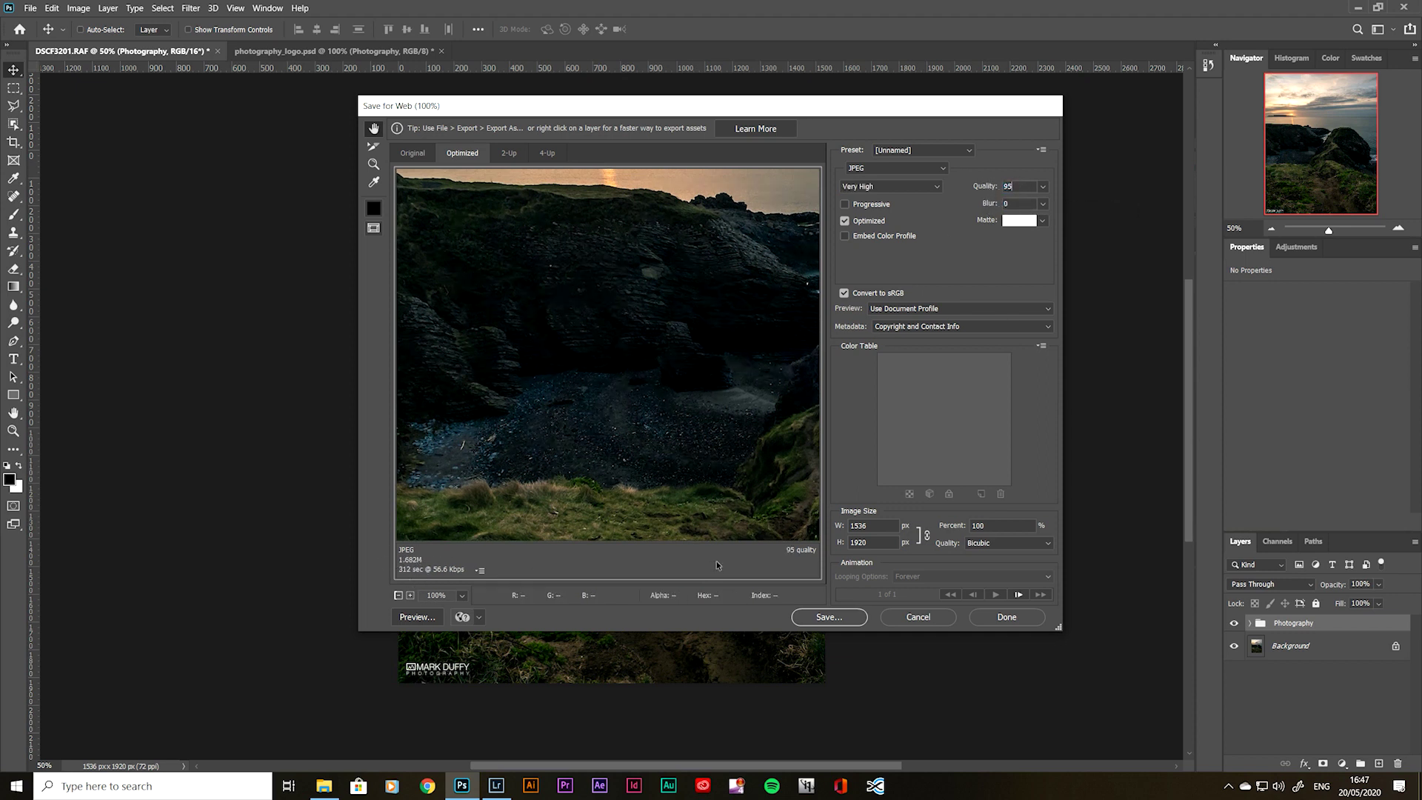
# Save the optimized JPEG as Portrane-Cliff-Walk-Sunrise
pyautogui.click(854, 617)
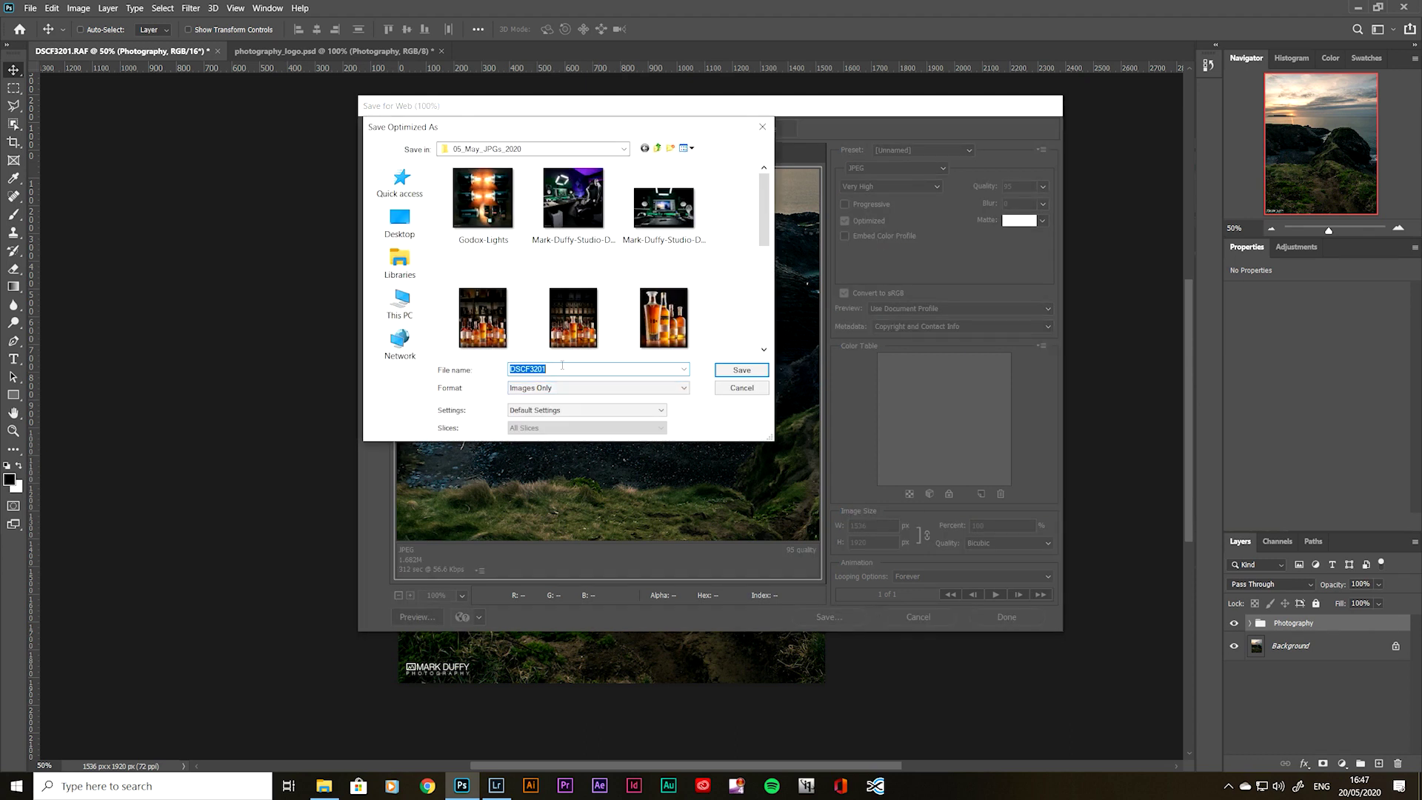
pyautogui.write('Po')
pyautogui.write('rtrane-Cliff-Walk-Sunrise')
pyautogui.click(741, 369)
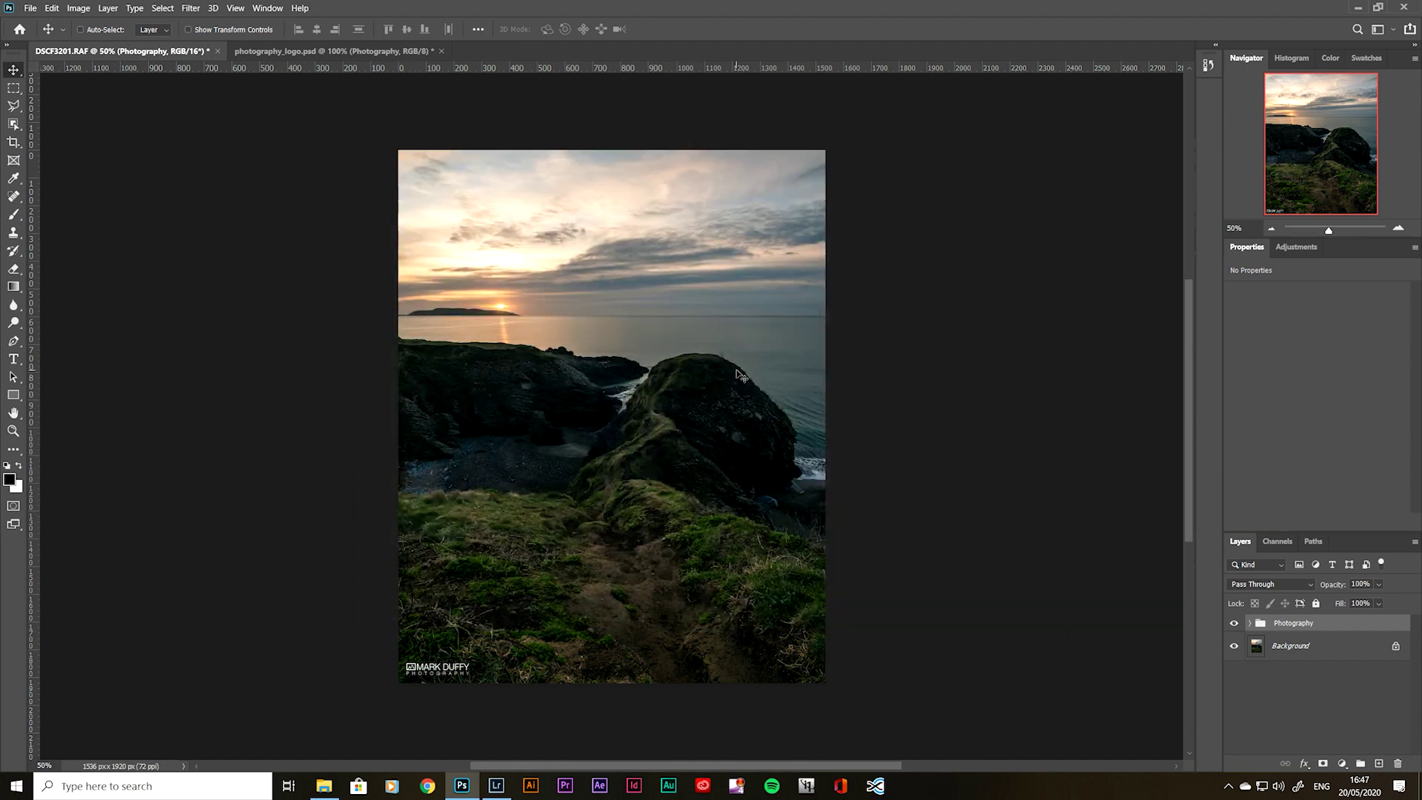
# In Lightroom Classic, reset the cliff photo's crop to full frame and level its horizon
pyautogui.hotkey('alt', 'Tab')
pyautogui.click(1265, 183)
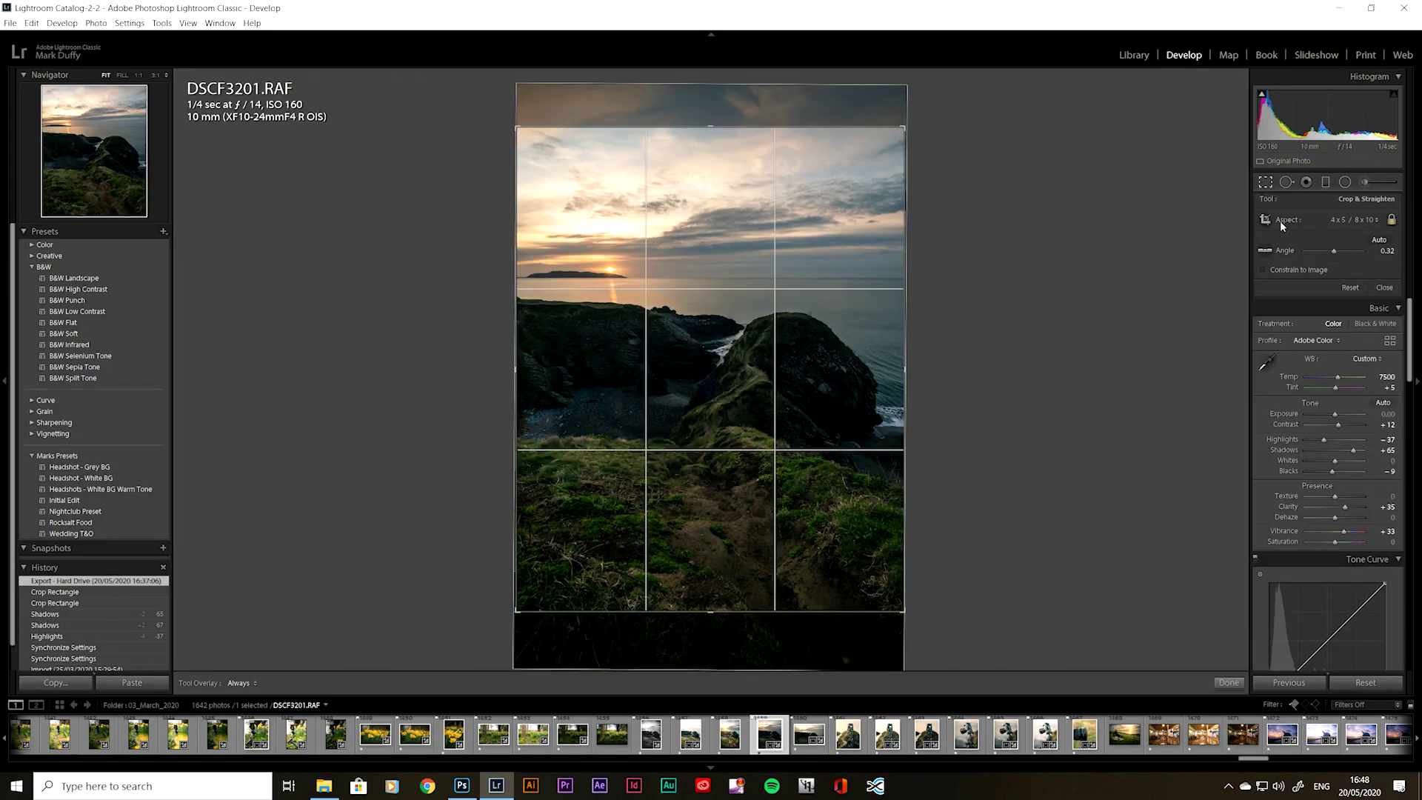
pyautogui.click(1350, 287)
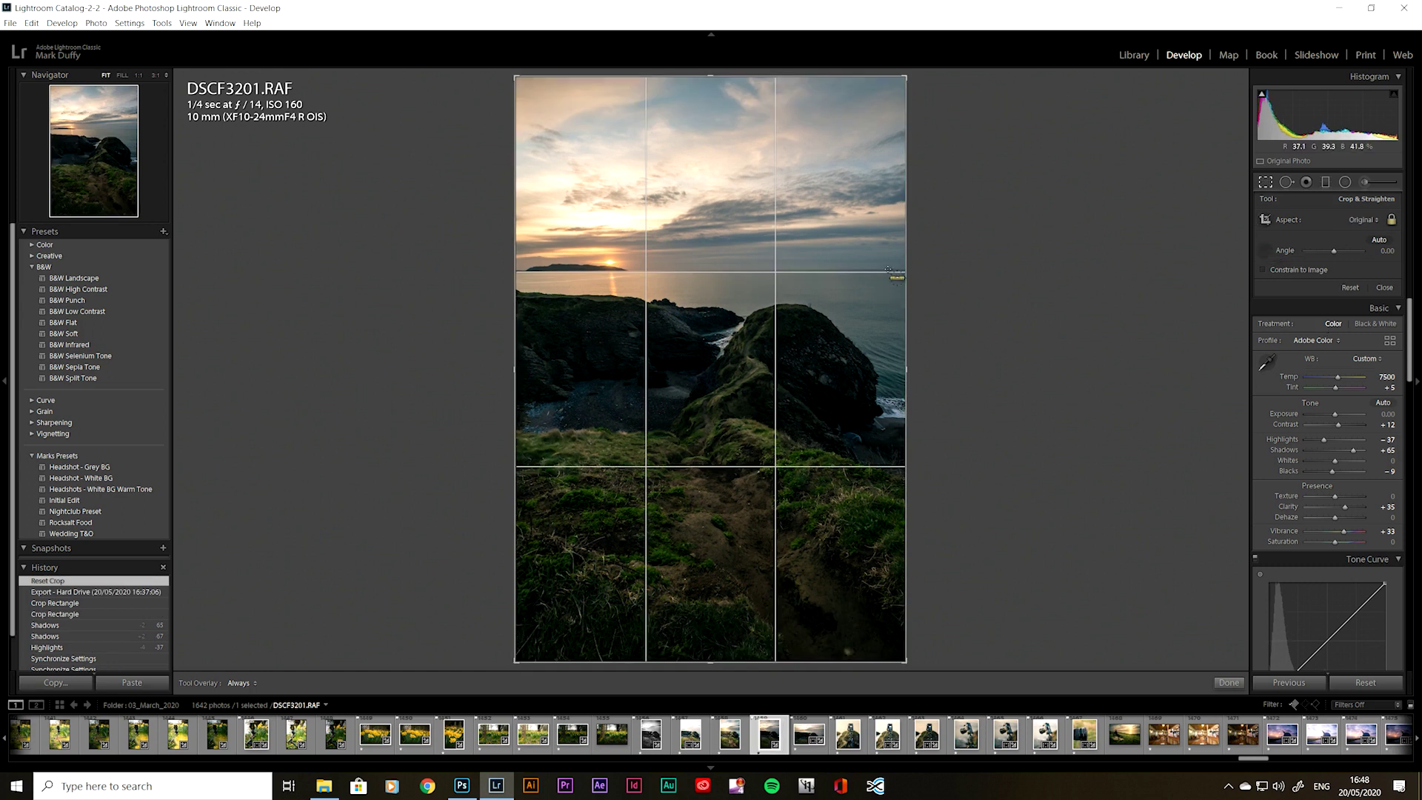
pyautogui.moveTo(888, 269); pyautogui.dragTo(585, 272)
pyautogui.press('Return')
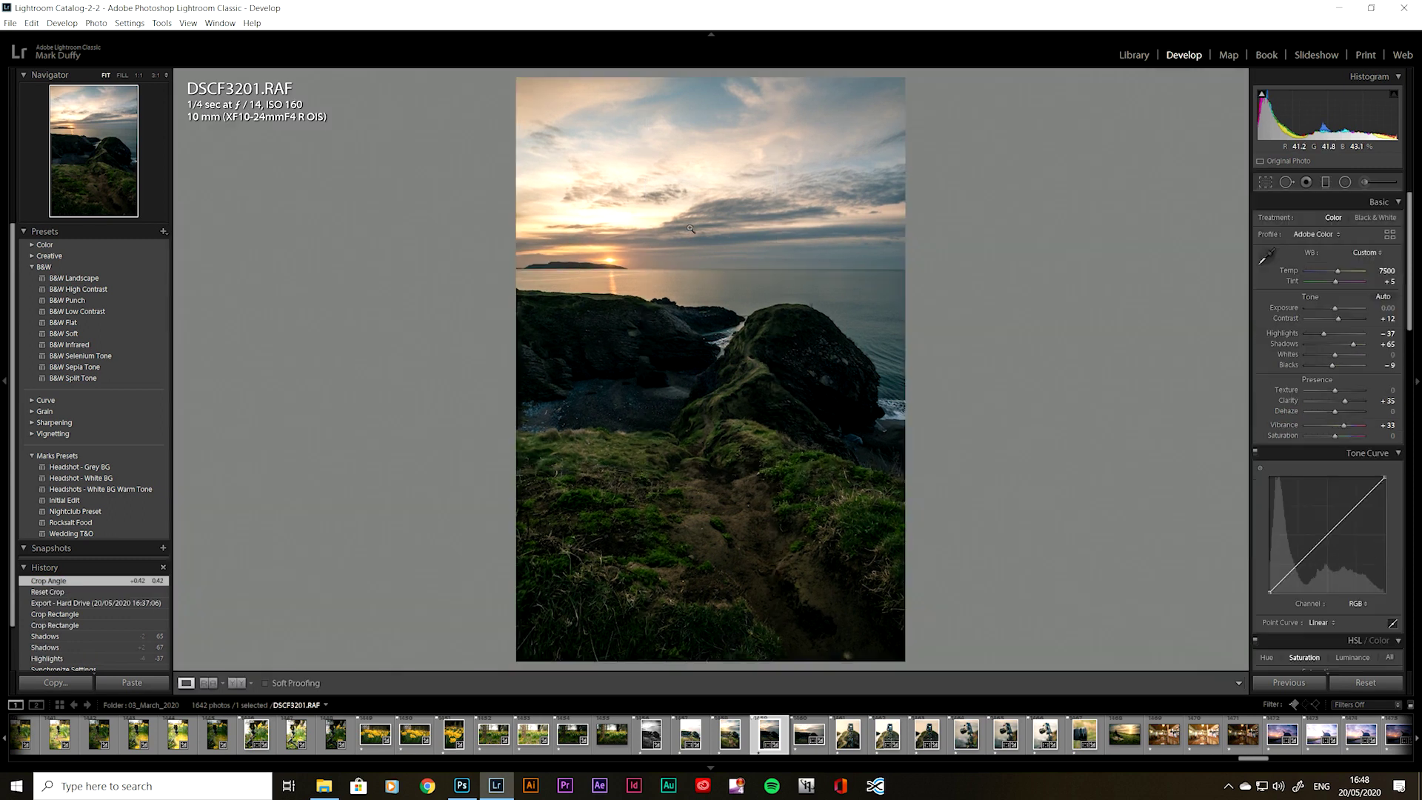
# Send the photo to Adobe Photoshop 2020 for editing
pyautogui.rightClick(721, 237)
pyautogui.moveTo(851, 343)
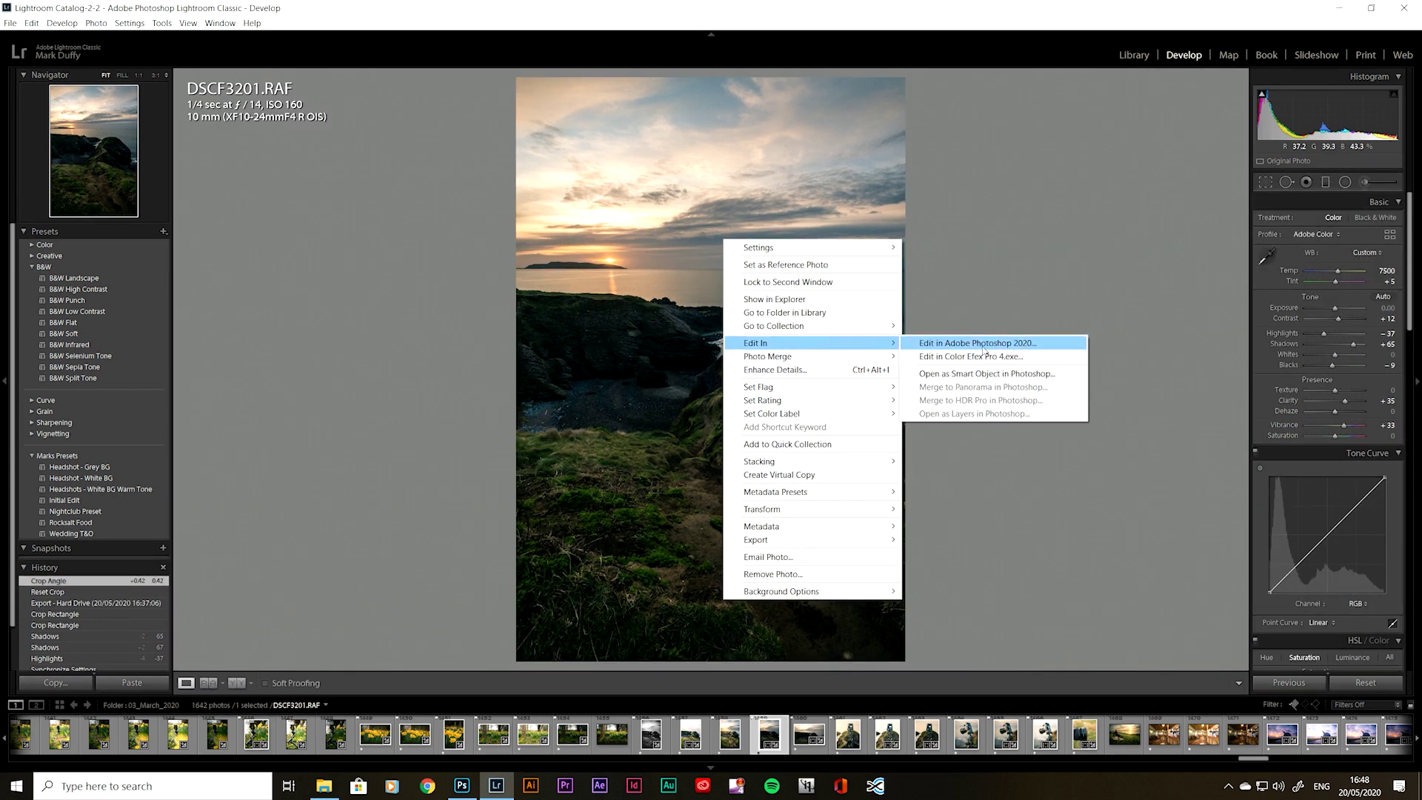
pyautogui.click(983, 345)
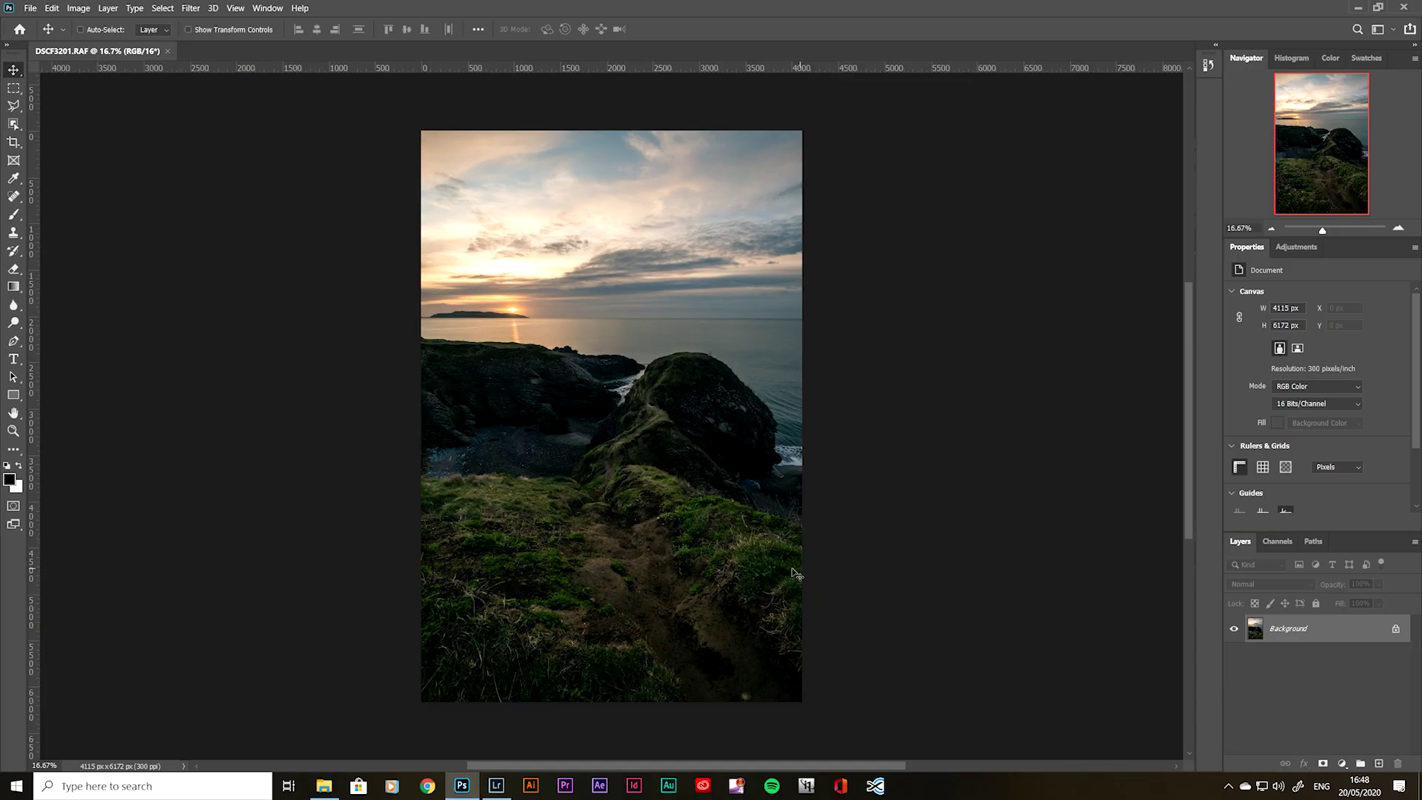
# Create a 50% gray-filled Overlay layer named 'Dodge & Burn'
pyautogui.hotkey('ctrl', 'shift', 'n')
pyautogui.click(651, 287)
pyautogui.click(652, 483)
pyautogui.click(607, 305)
pyautogui.tripleClick(622, 228)
pyautogui.write('Dodge & Burn')
pyautogui.click(817, 231)
# Paint white and black with a 200 px brush, then merge into the Background layer
pyautogui.press('b')
pyautogui.press('x')
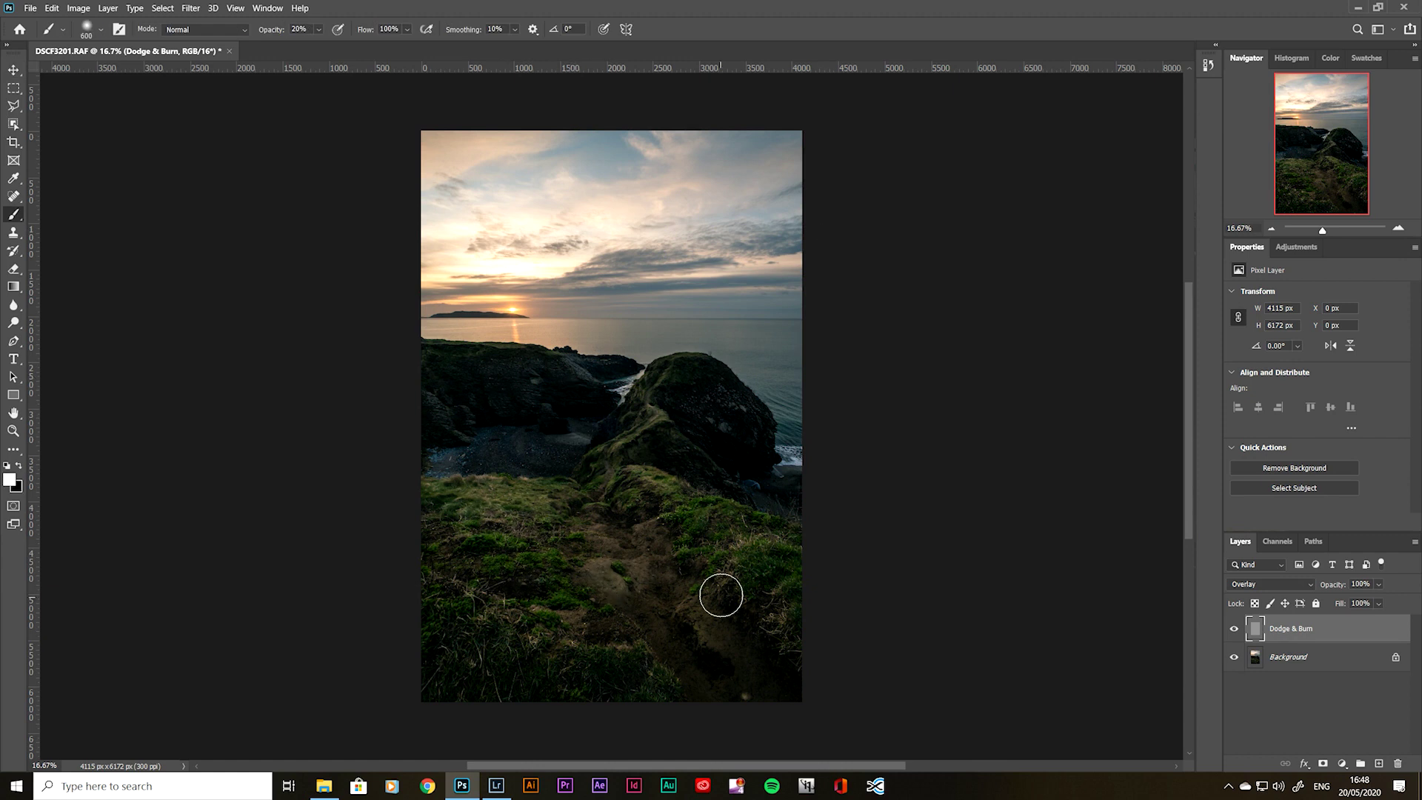
pyautogui.press('[')
pyautogui.press('[')
pyautogui.press('[')
pyautogui.press('[')
pyautogui.press('[')
pyautogui.press('[')
pyautogui.press('[')
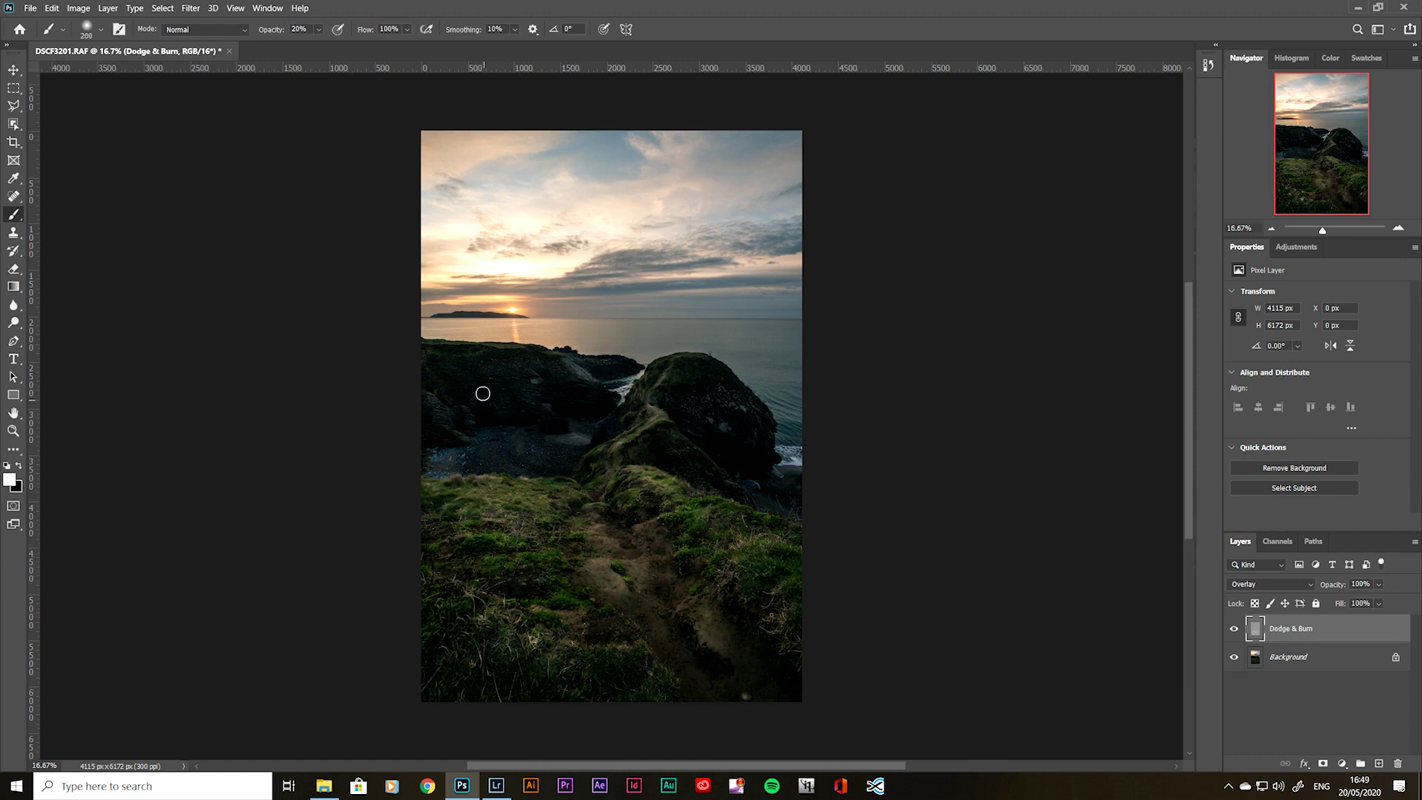
pyautogui.press('[')
pyautogui.press('x')
pyautogui.press('v')
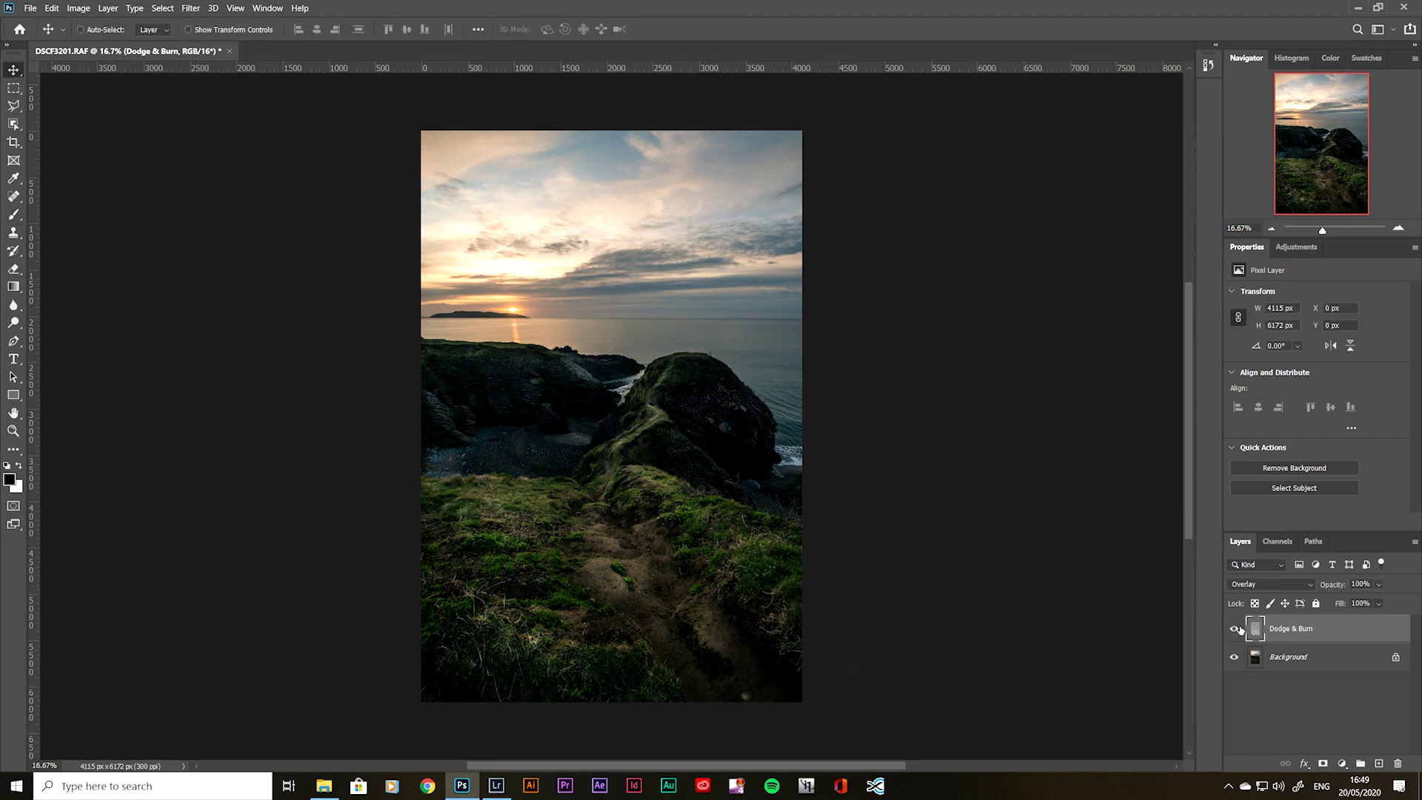
pyautogui.keyDown('shift'); pyautogui.click(1322, 660); pyautogui.keyUp('shift')
pyautogui.hotkey('ctrl', 'e')
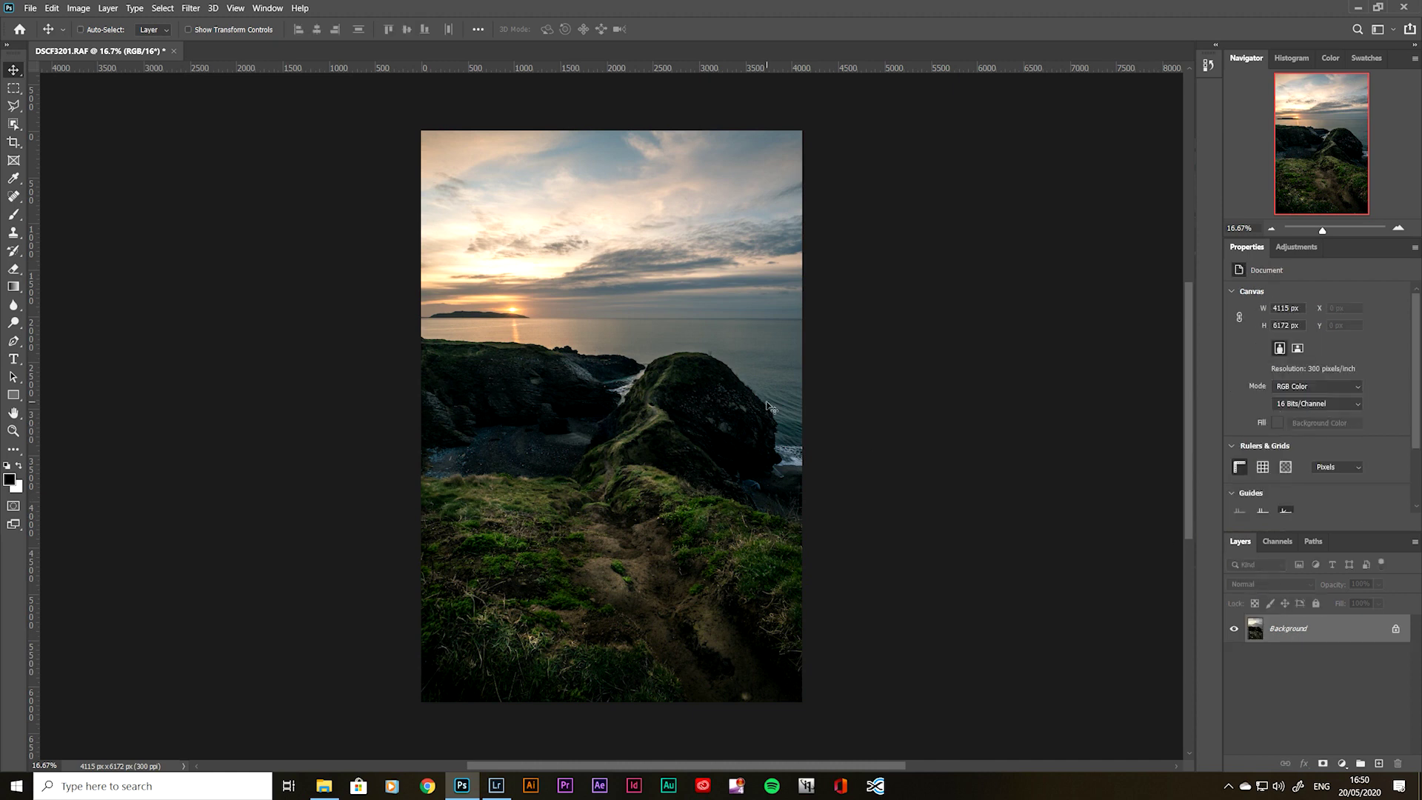
# Start a 1280 px width resize in Image Size, then cancel it
pyautogui.hotkey('ctrl', 'alt', 'i')
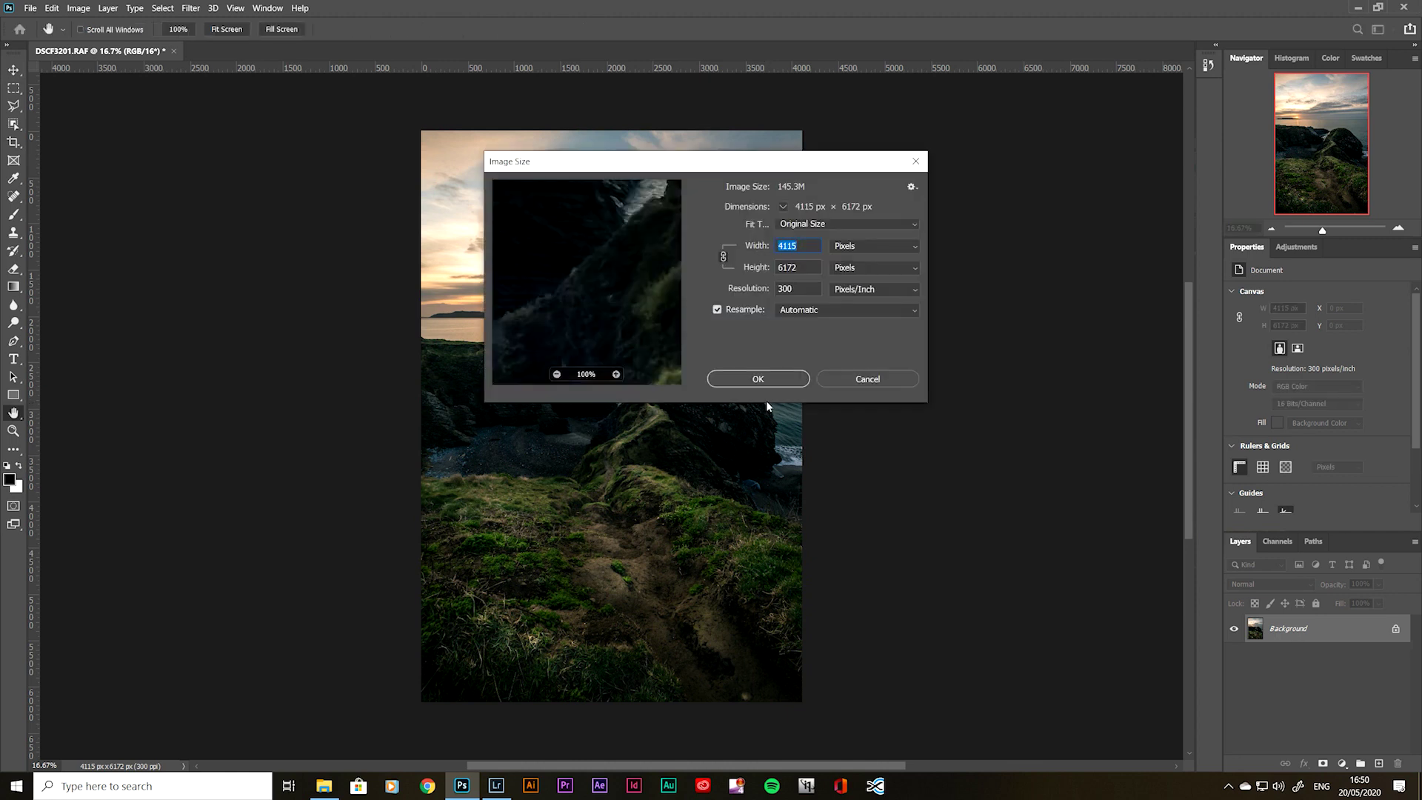
pyautogui.write('1280')
pyautogui.press('Tab')
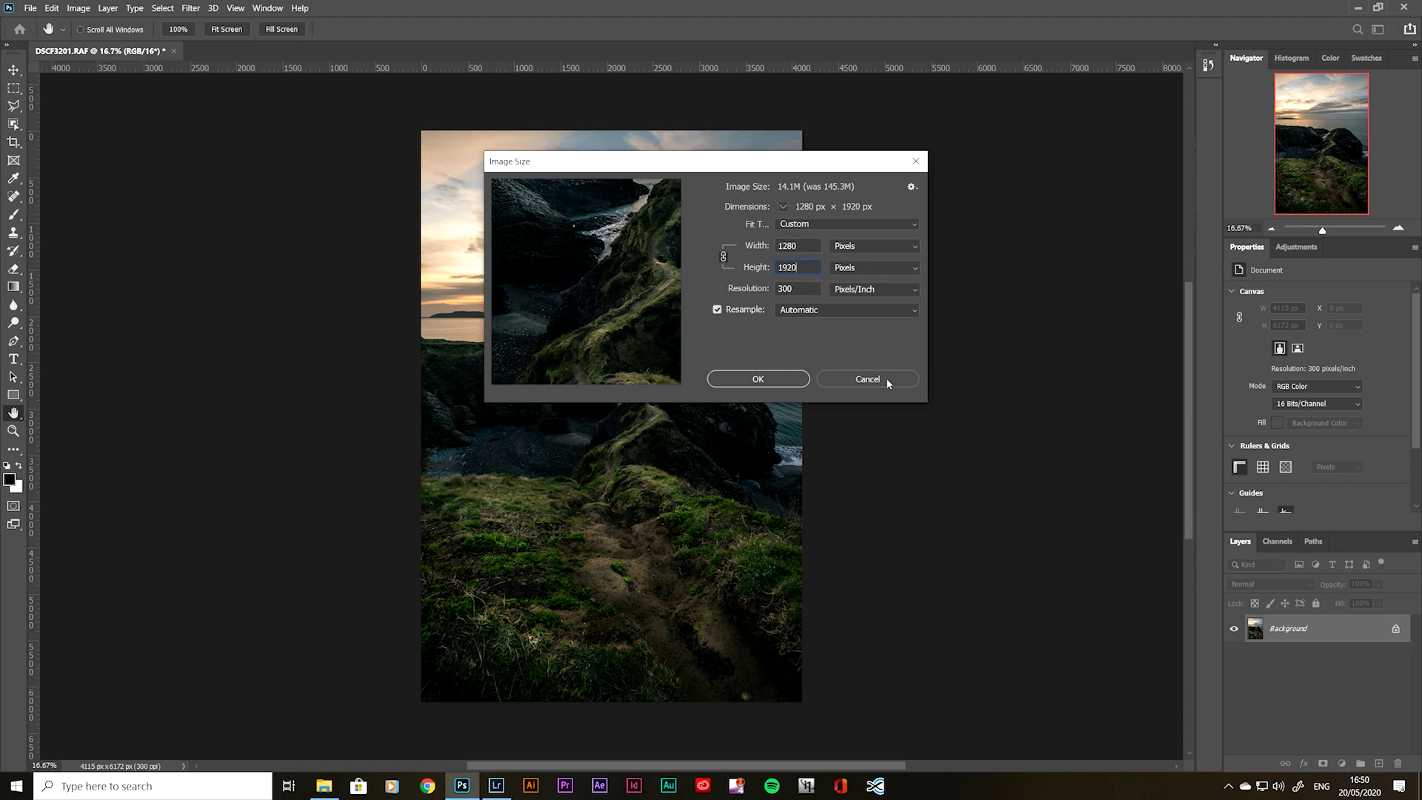
pyautogui.click(865, 380)
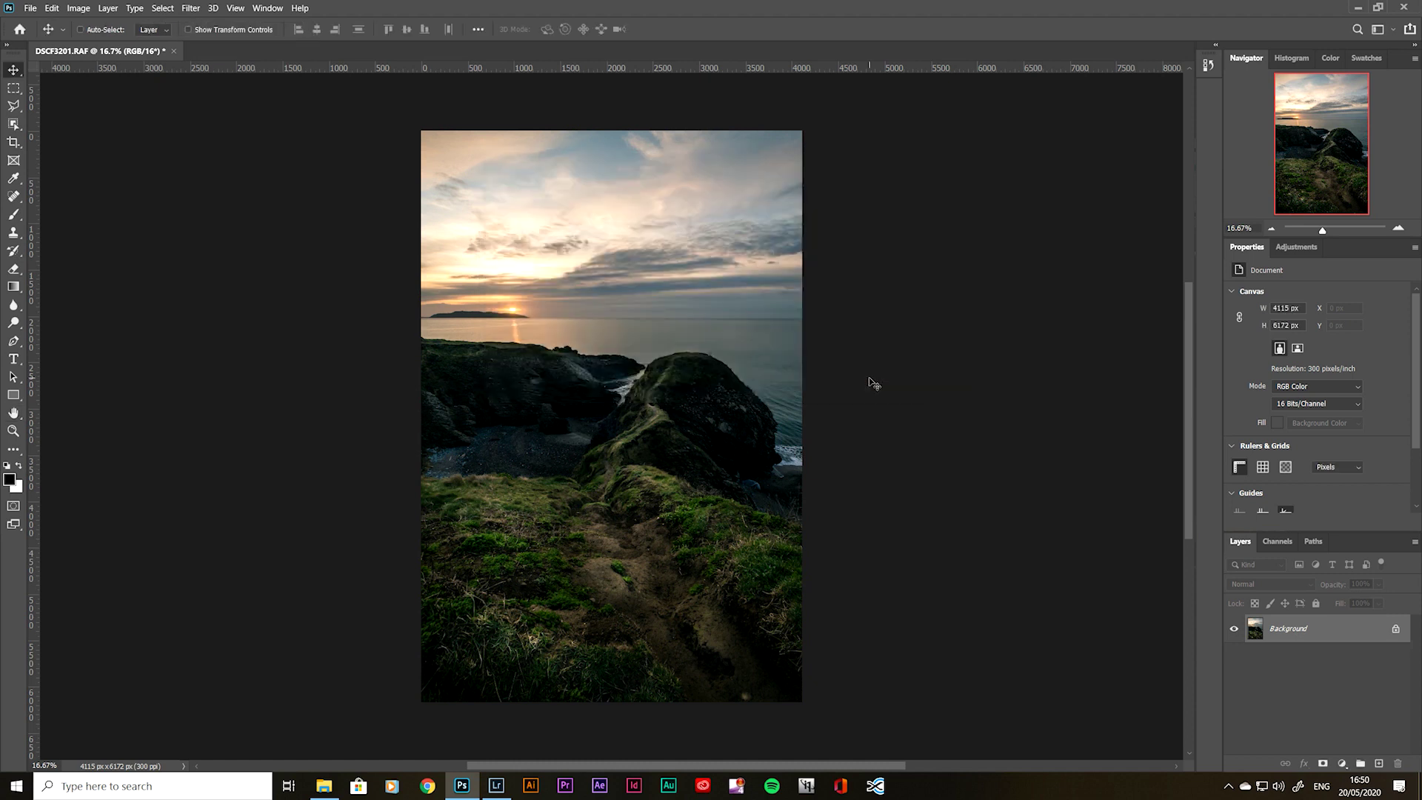
# Crop the photo to a 4:5 ratio, shifting the image within the frame
pyautogui.press('c')
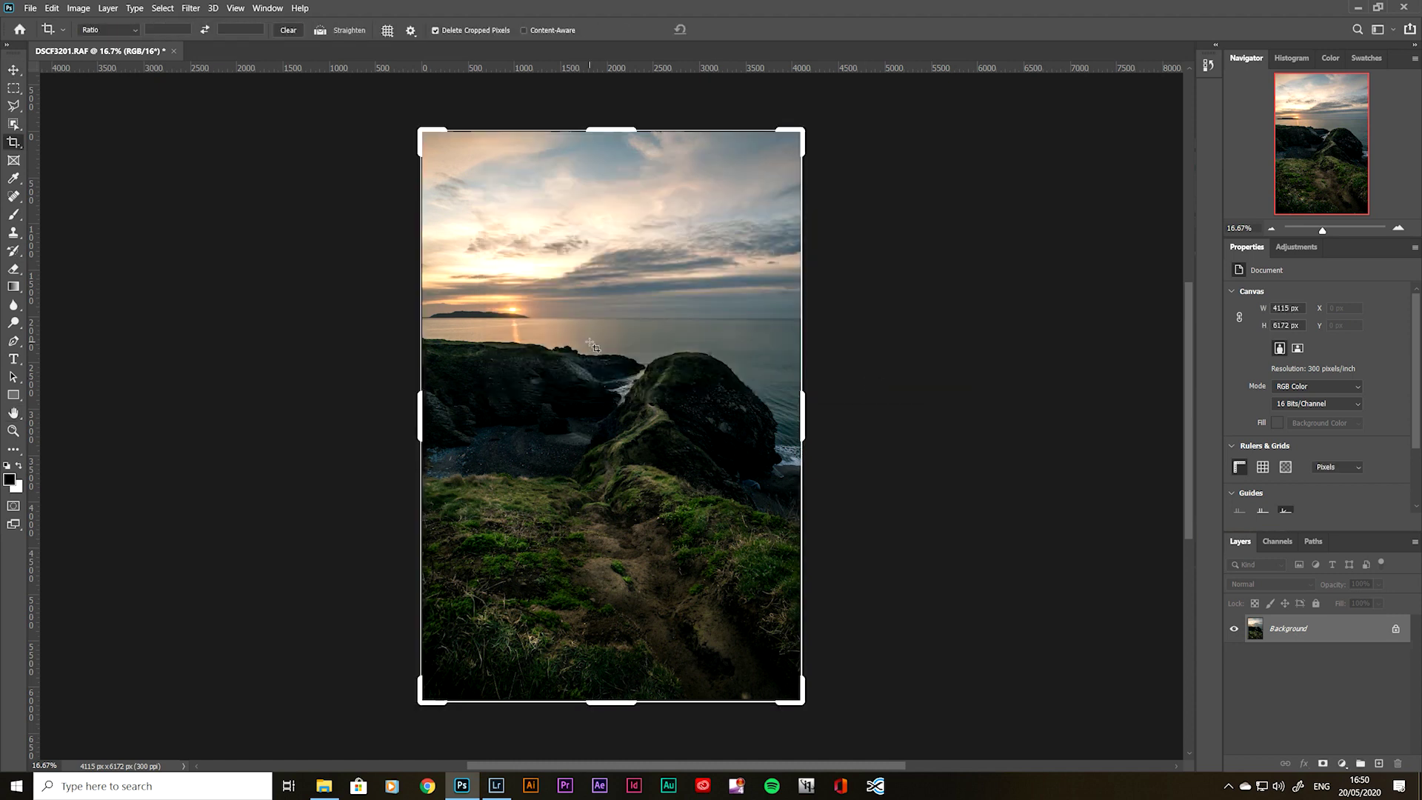
pyautogui.click(163, 27)
pyautogui.write('4')
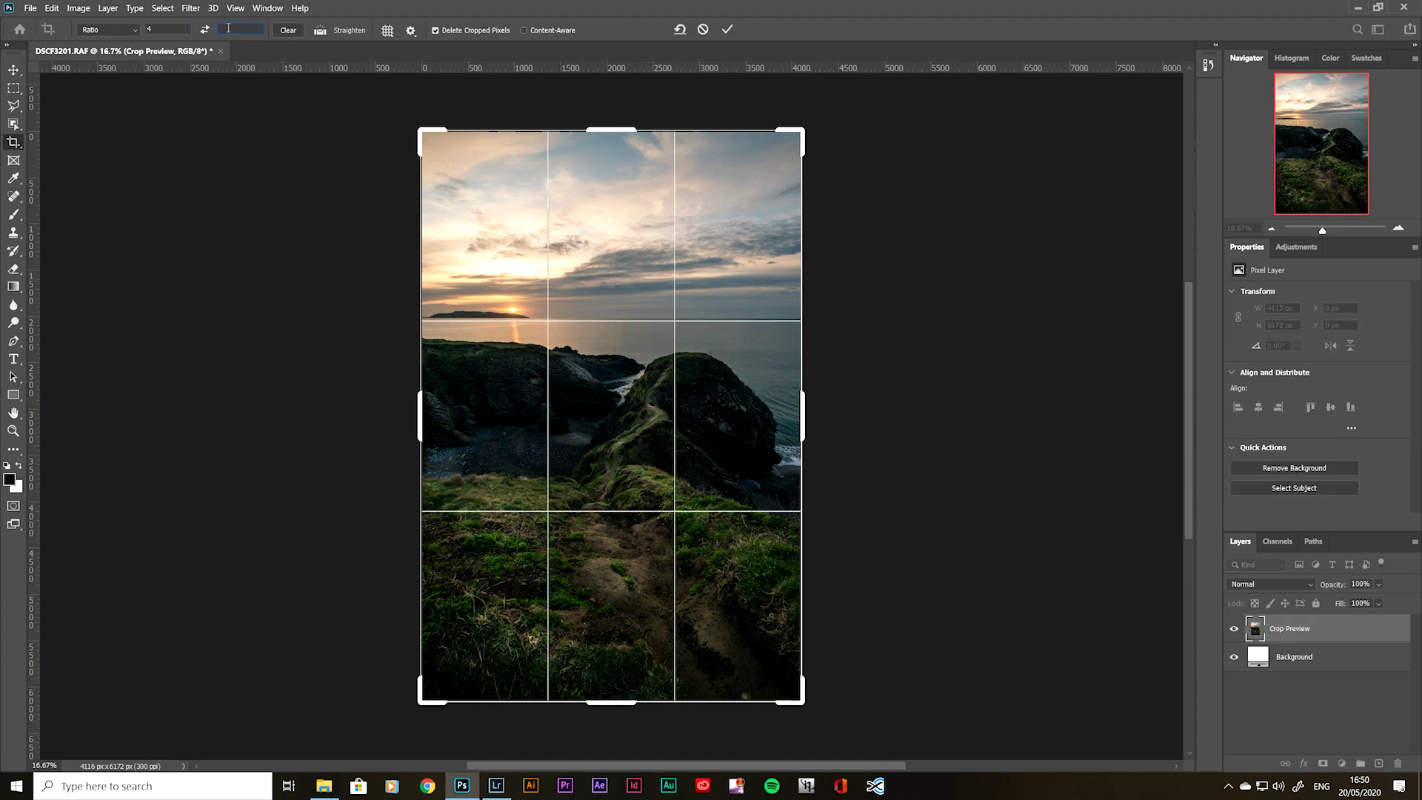
pyautogui.write('5')
pyautogui.moveTo(582, 283); pyautogui.dragTo(614, 296)
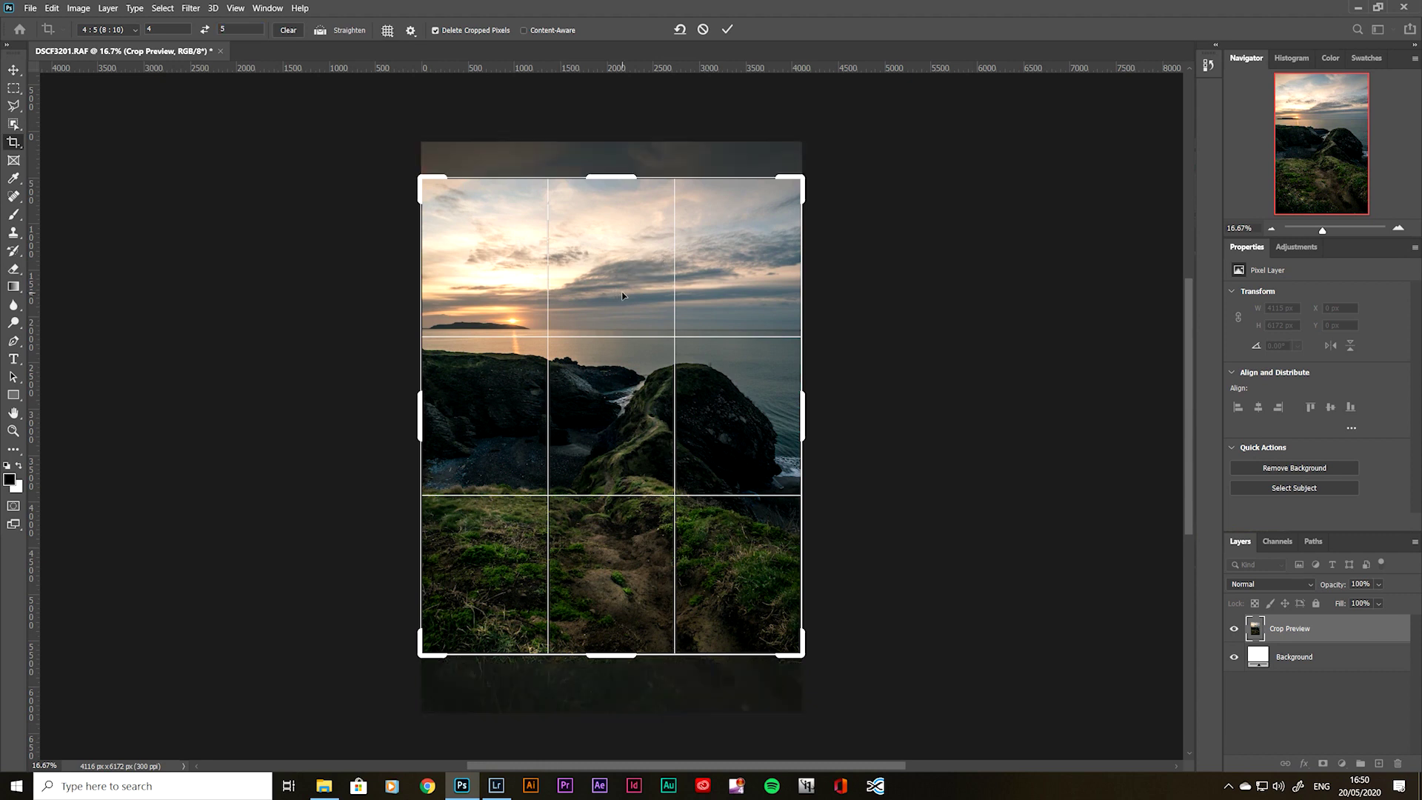
pyautogui.press('Return')
# Set resolution to 72 ppi and height to 1920 px (1536 × 1920), then fit on screen
pyautogui.press('v')
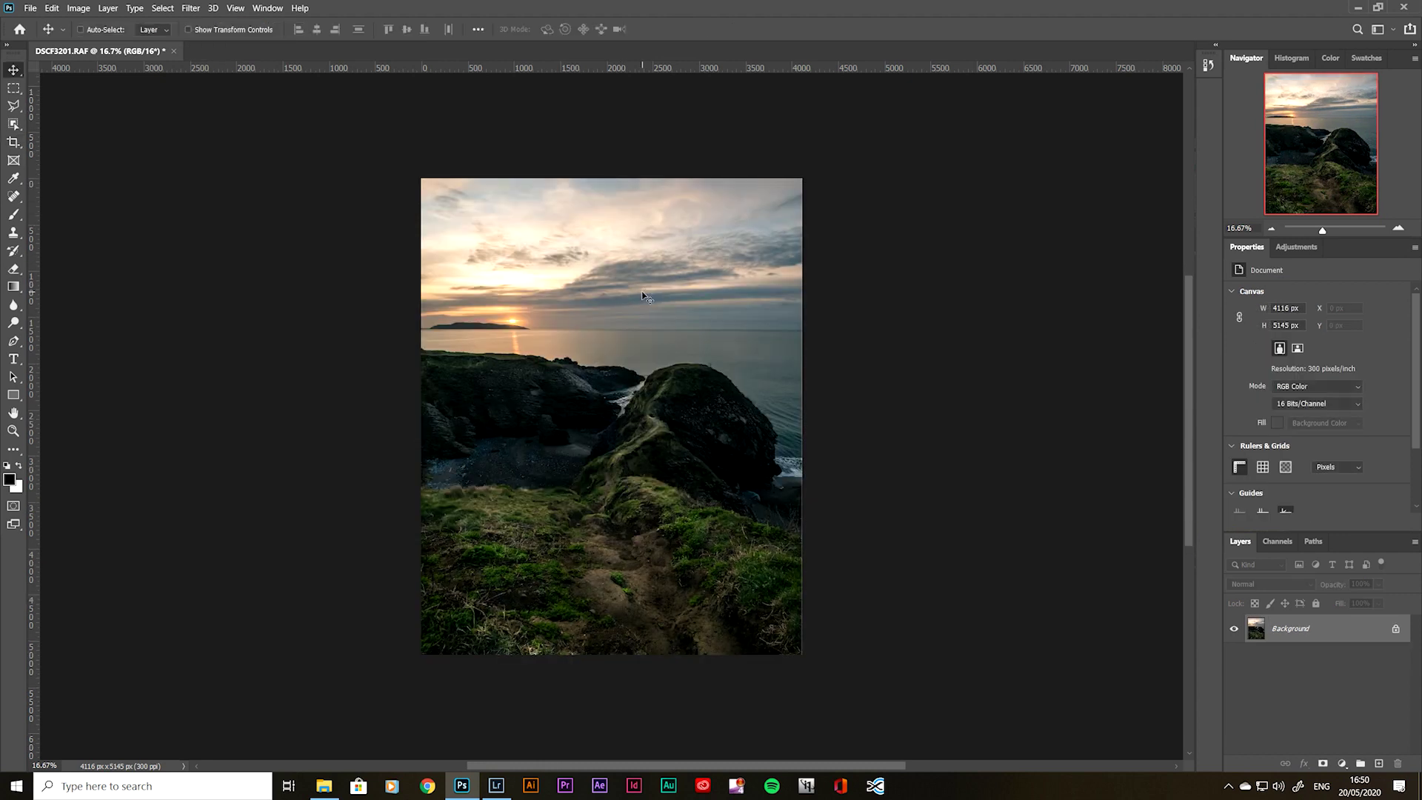
pyautogui.hotkey('ctrl', 'alt', 'i')
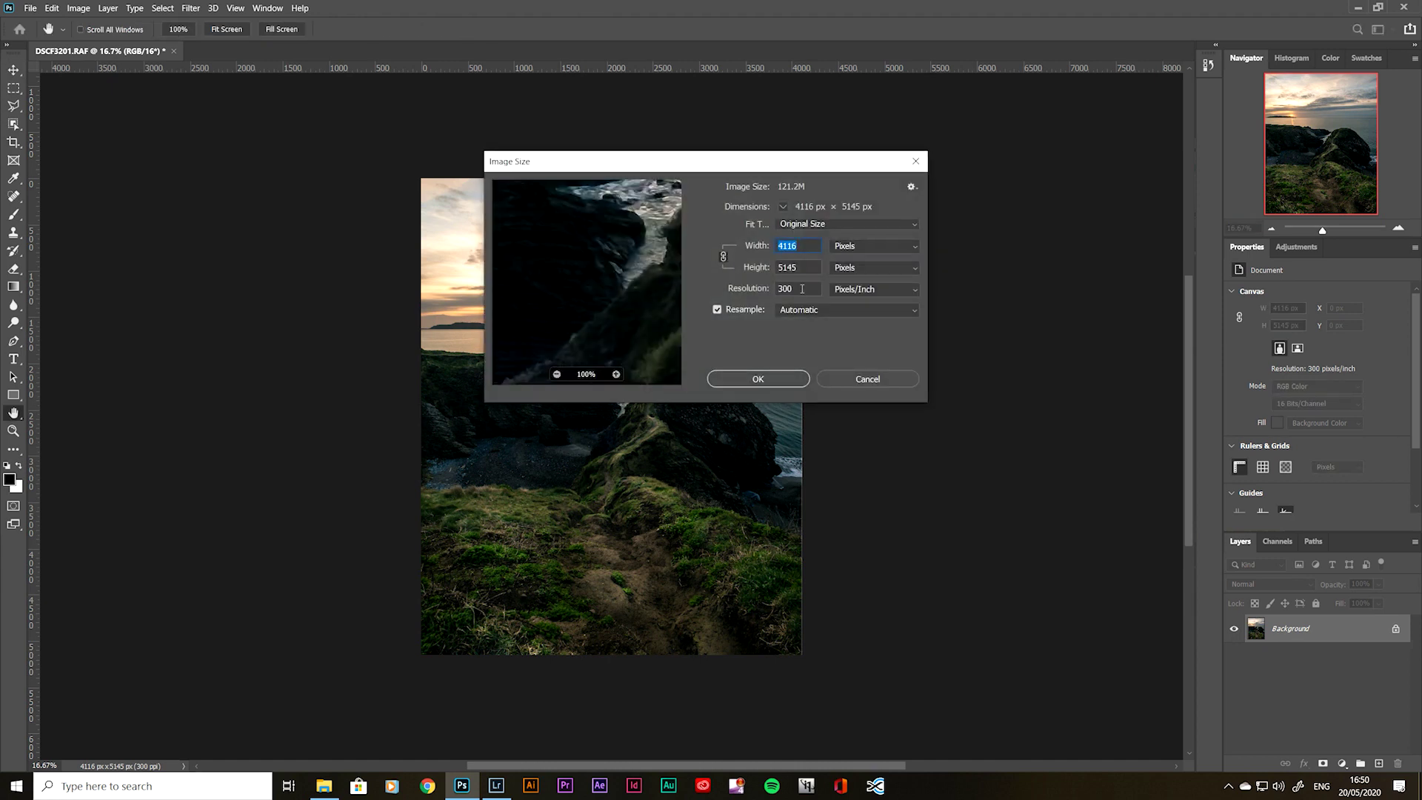
pyautogui.click(768, 288)
pyautogui.write('72')
pyautogui.click(767, 267)
pyautogui.write('1920')
pyautogui.press('Return')
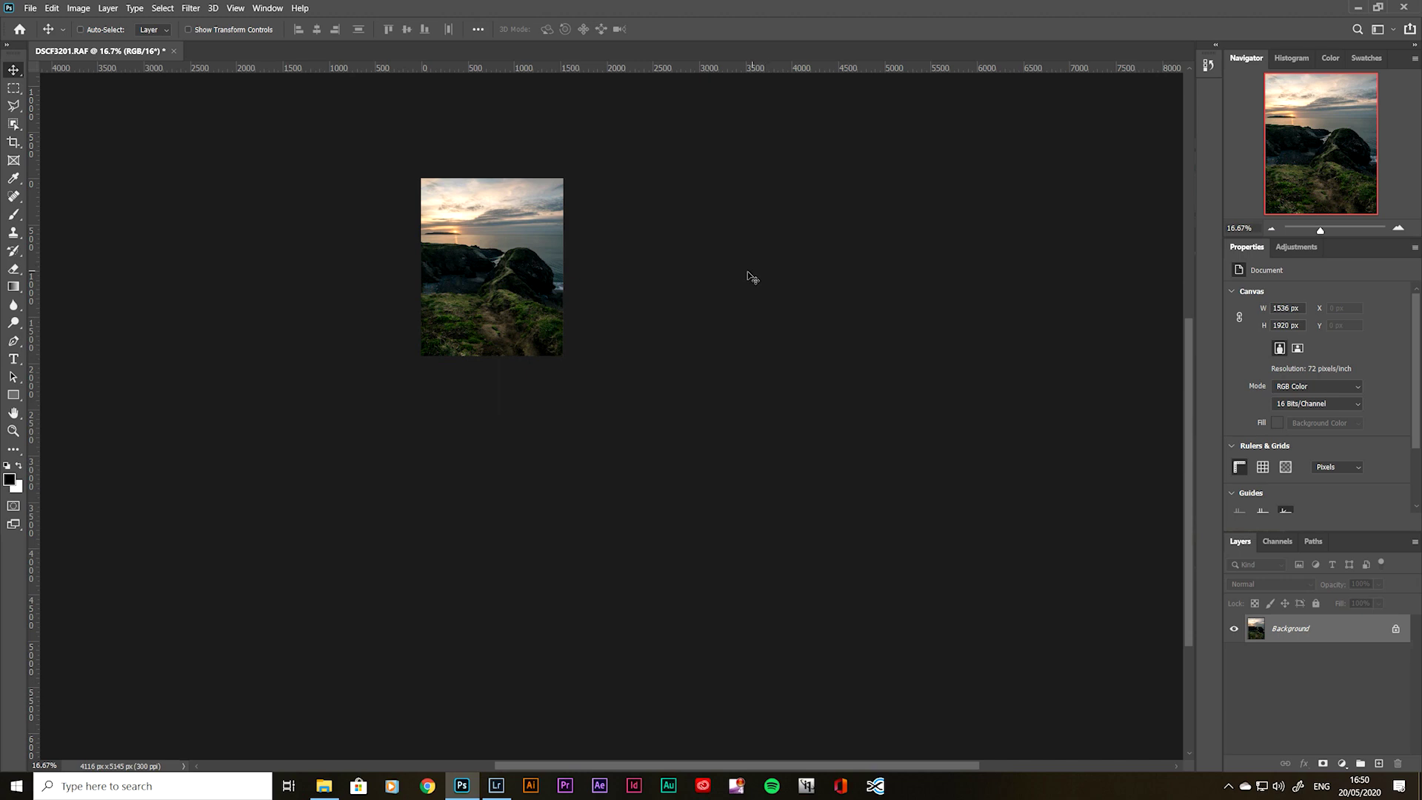
pyautogui.hotkey('ctrl', '0')
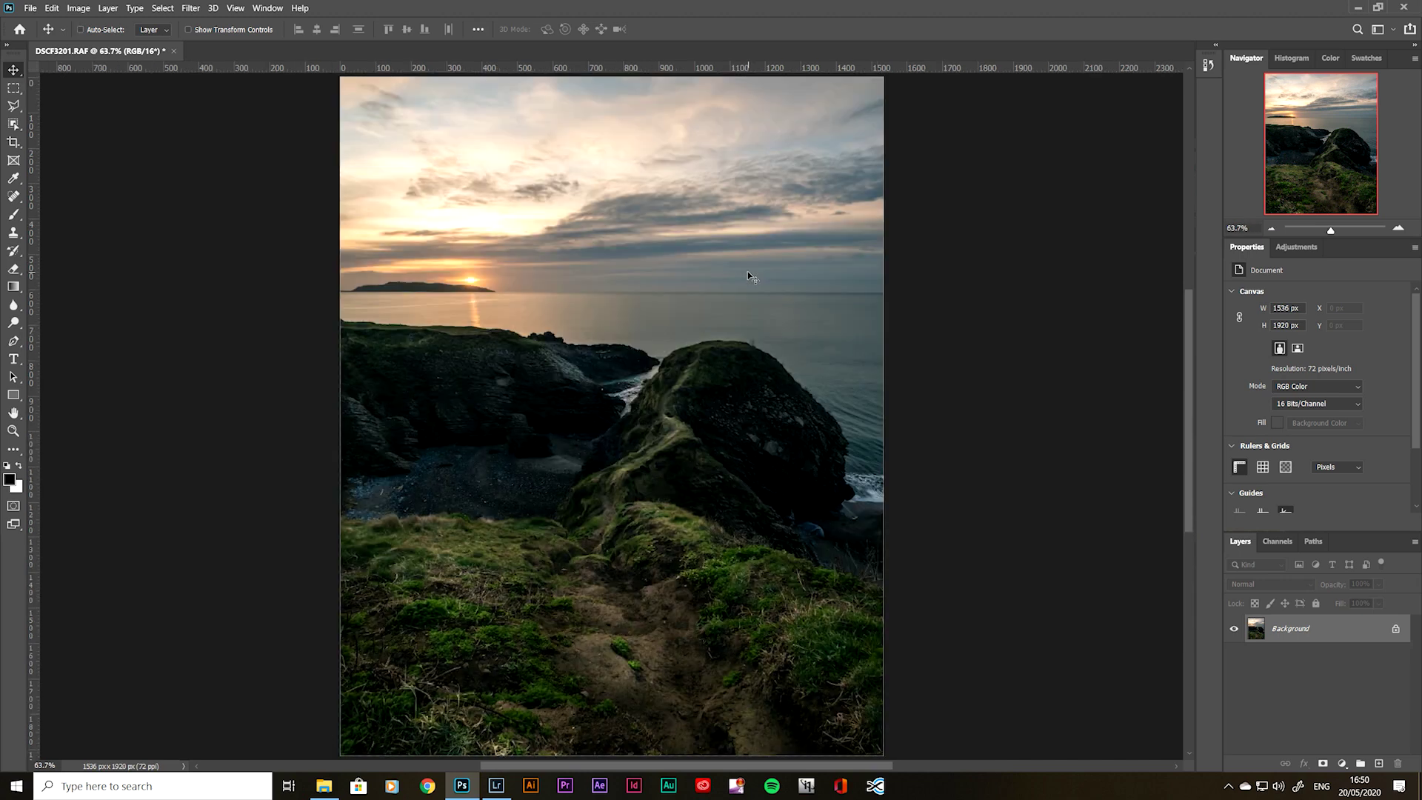
# Bring the logo from photography_logo.psd onto the cliff photo and position it bottom-left
pyautogui.click(30, 8)
pyautogui.moveTo(67, 87)
pyautogui.click(237, 96)
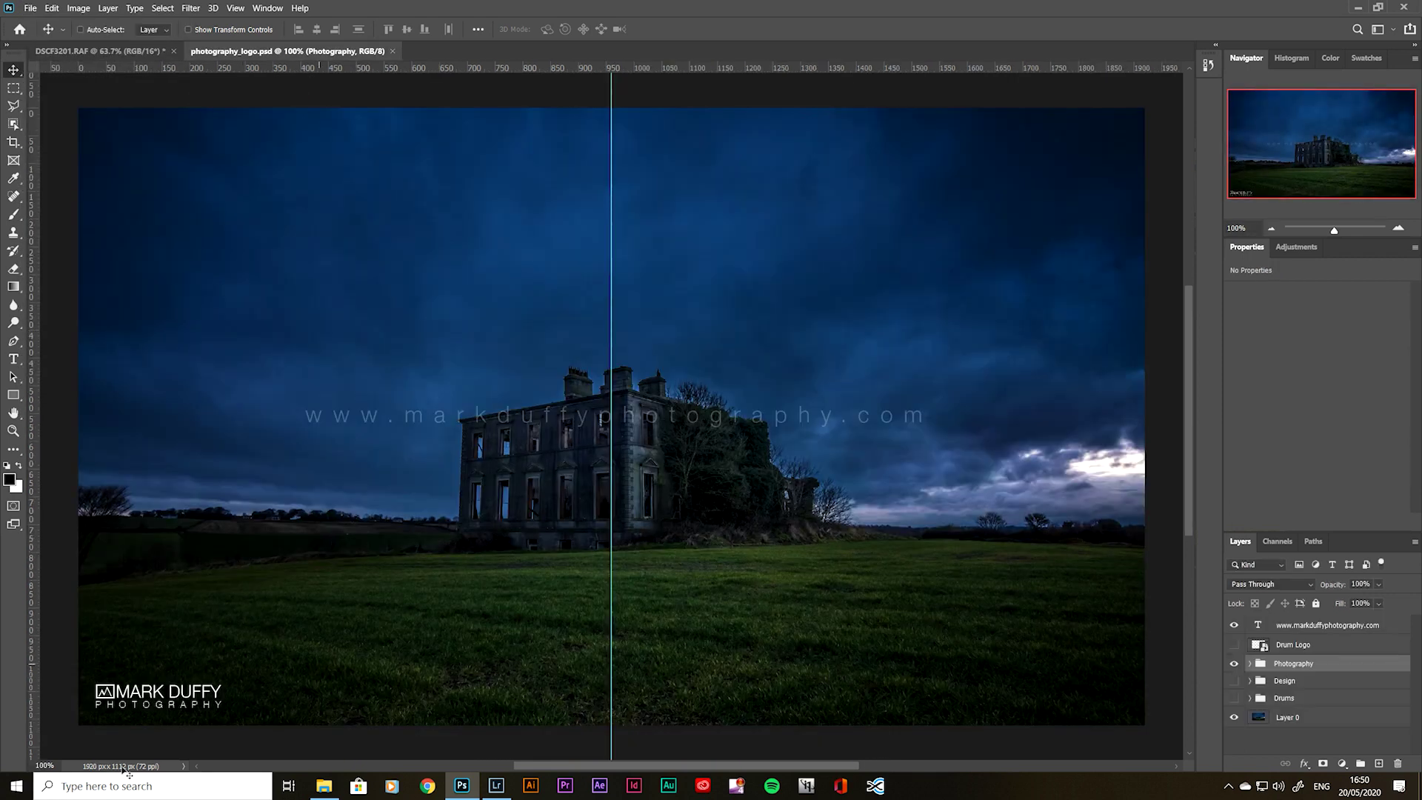
pyautogui.moveTo(172, 699); pyautogui.dragTo(464, 479)
pyautogui.click(775, 316)
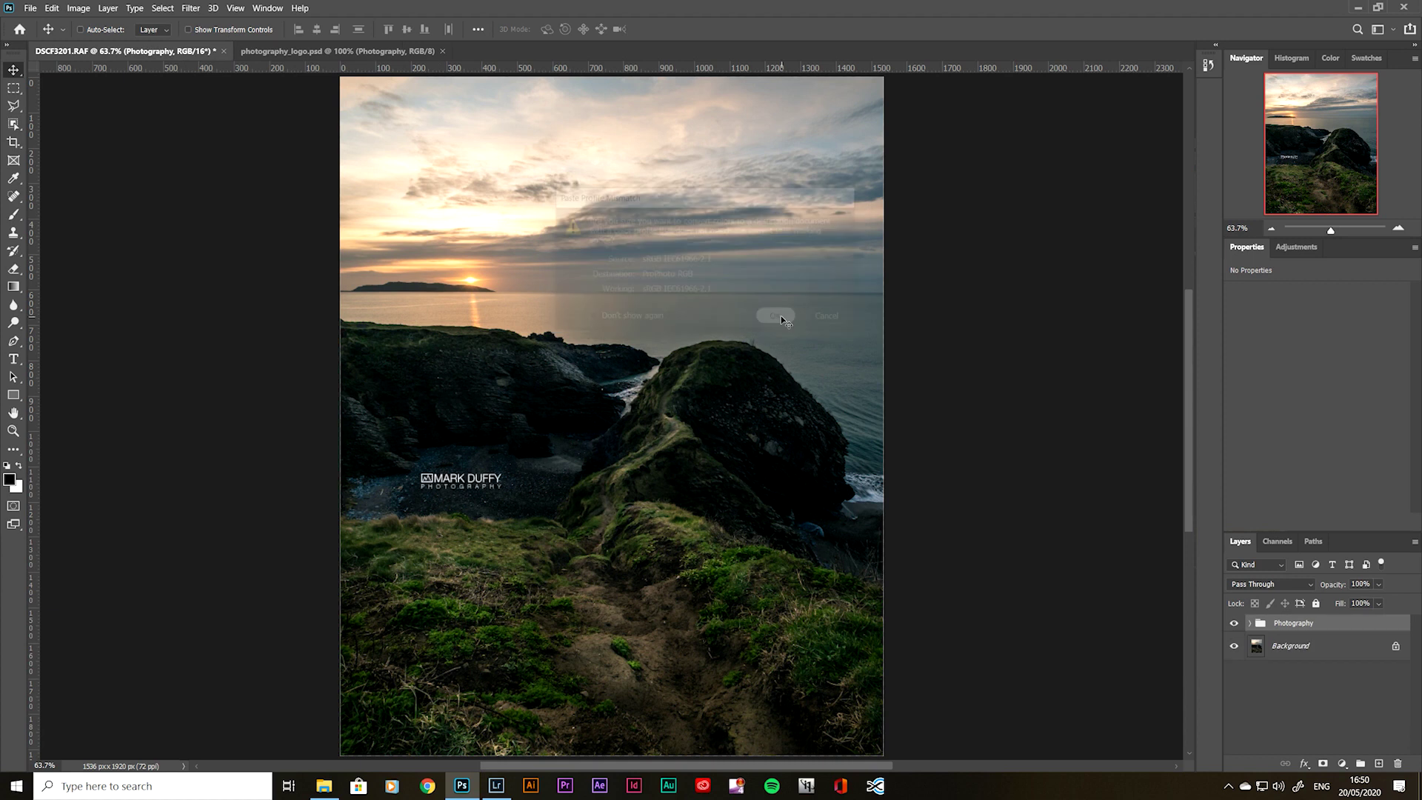
pyautogui.hotkey('ctrl', '-')
pyautogui.moveTo(477, 479); pyautogui.dragTo(425, 674)
pyautogui.hotkey('shift', 'Up')
pyautogui.hotkey('shift', 'Up')
pyautogui.hotkey('shift', 'Right')
pyautogui.hotkey('shift', 'Right')
# Save for web as a JPEG named Portrane-Cliff-Walk-Sunrise.jpg
pyautogui.hotkey('ctrl', 'alt', 'shift', 's')
pyautogui.press('Return')
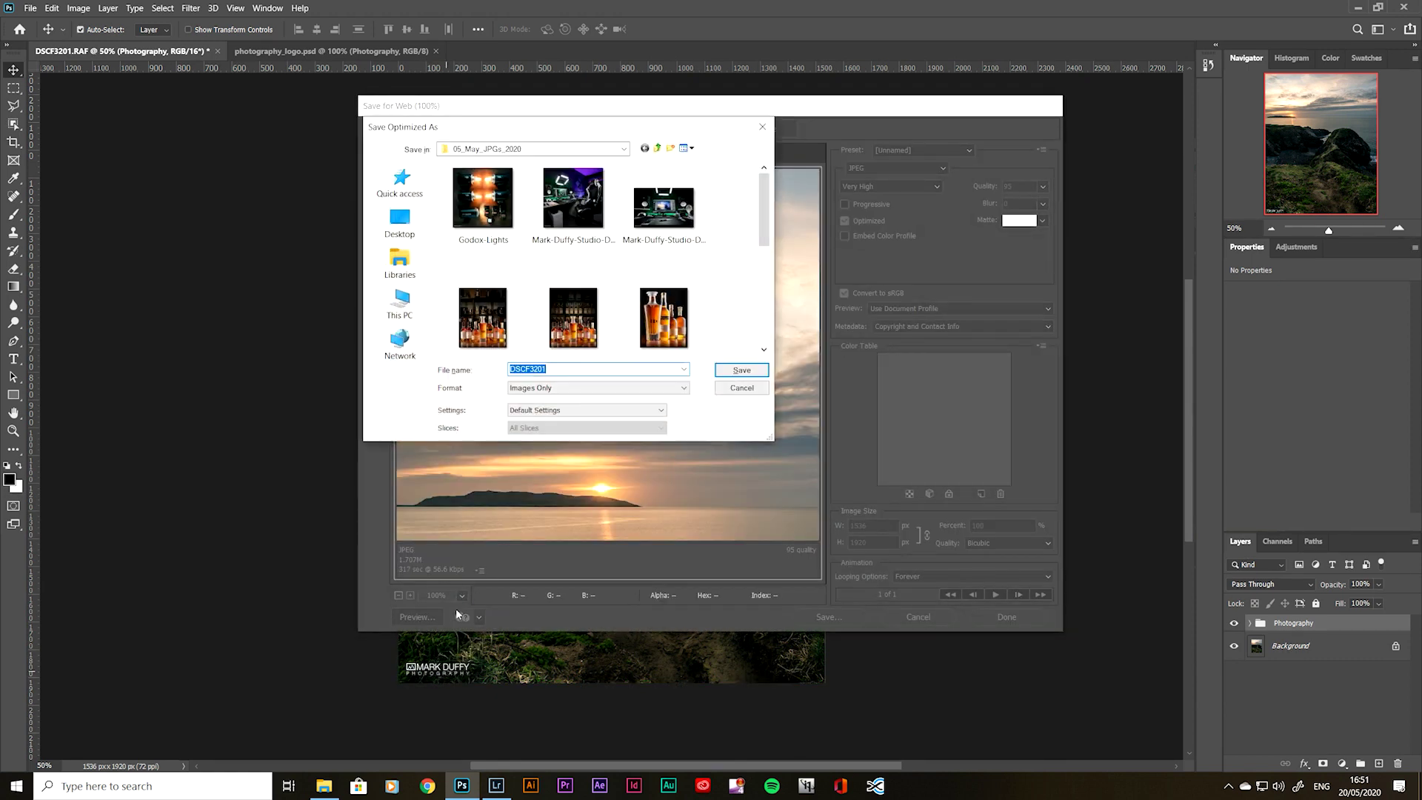
pyautogui.click(742, 388)
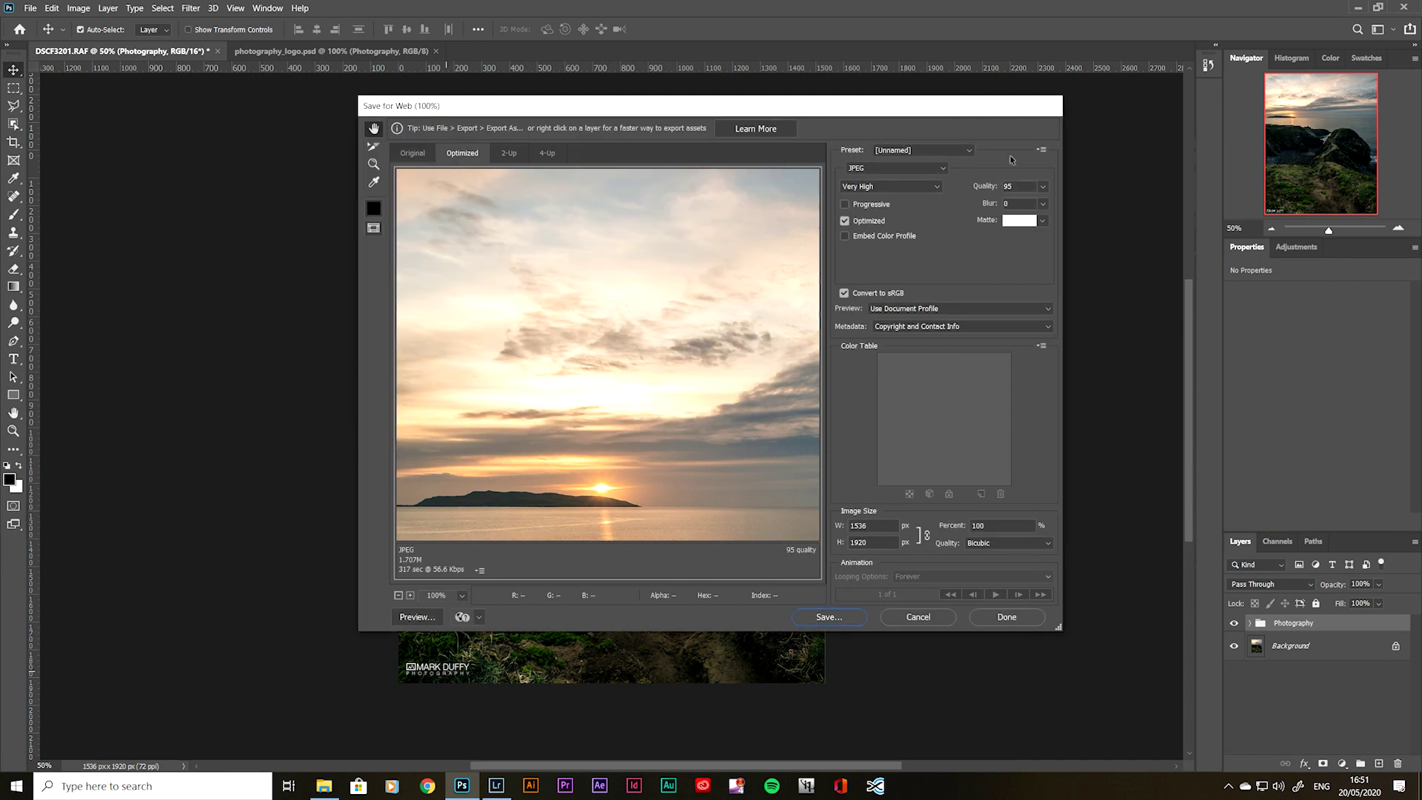
pyautogui.click(828, 617)
pyautogui.scroll(-5, 574, 259)
pyautogui.click(482, 189)
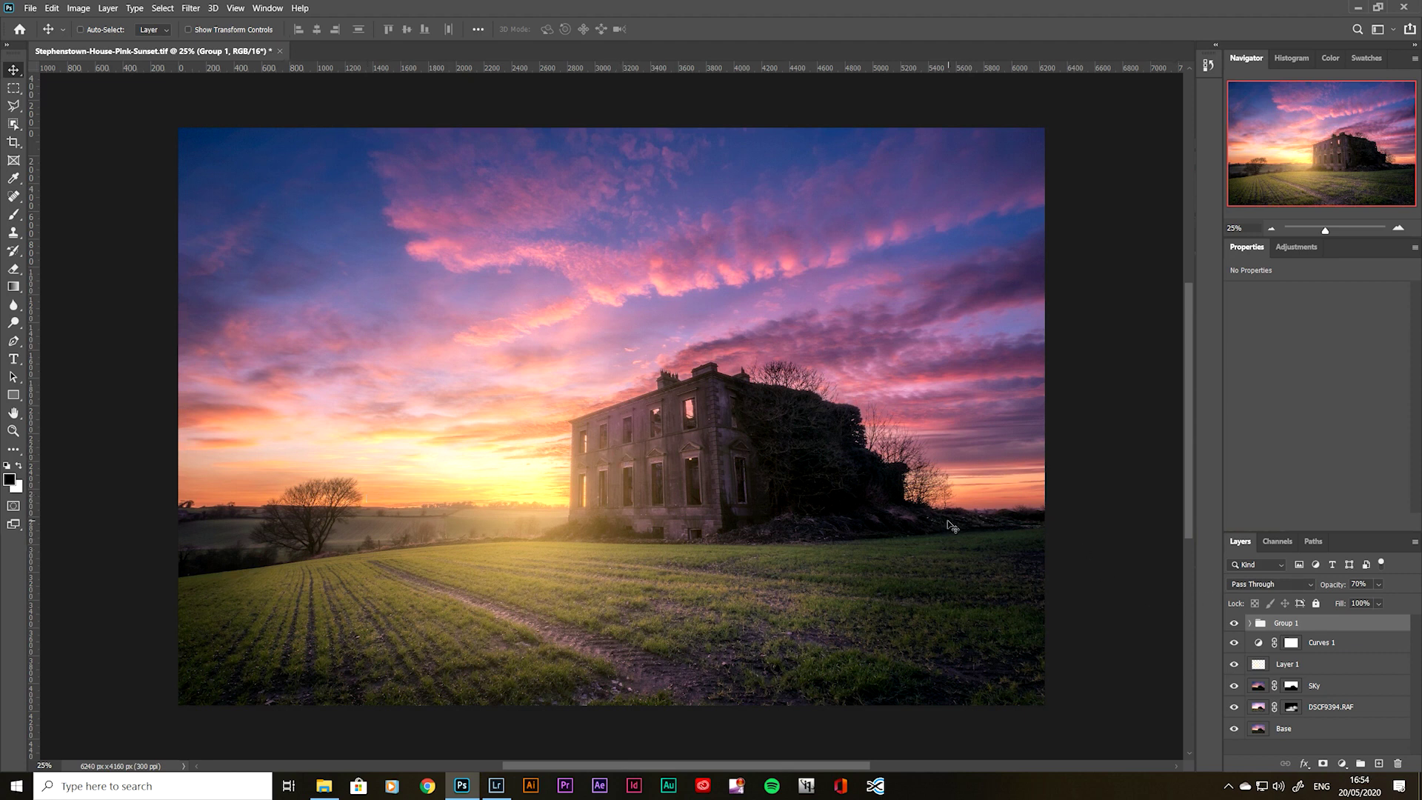
# Flatten the layers and add a Curves adjustment that slightly brightens the image
pyautogui.click(1415, 542)
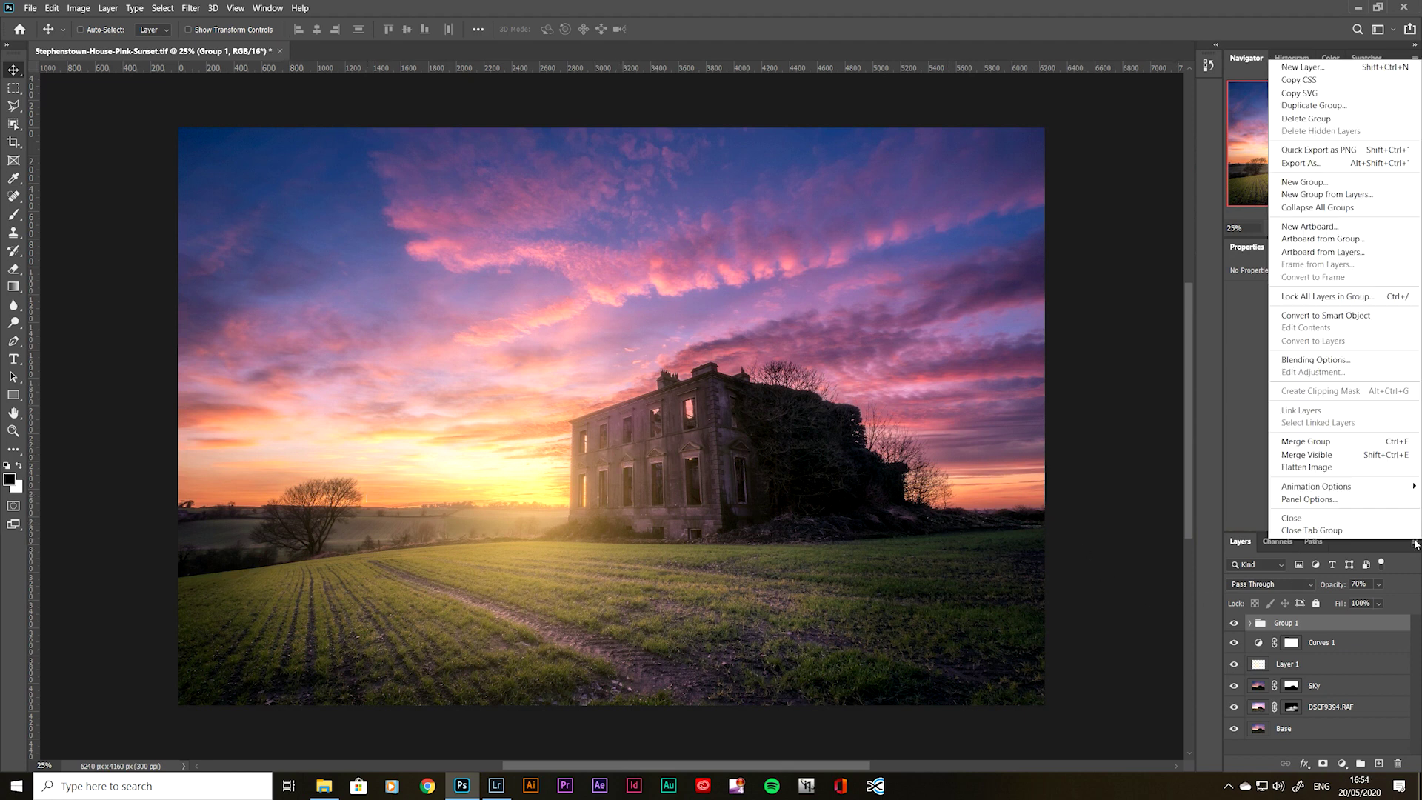
pyautogui.click(1313, 467)
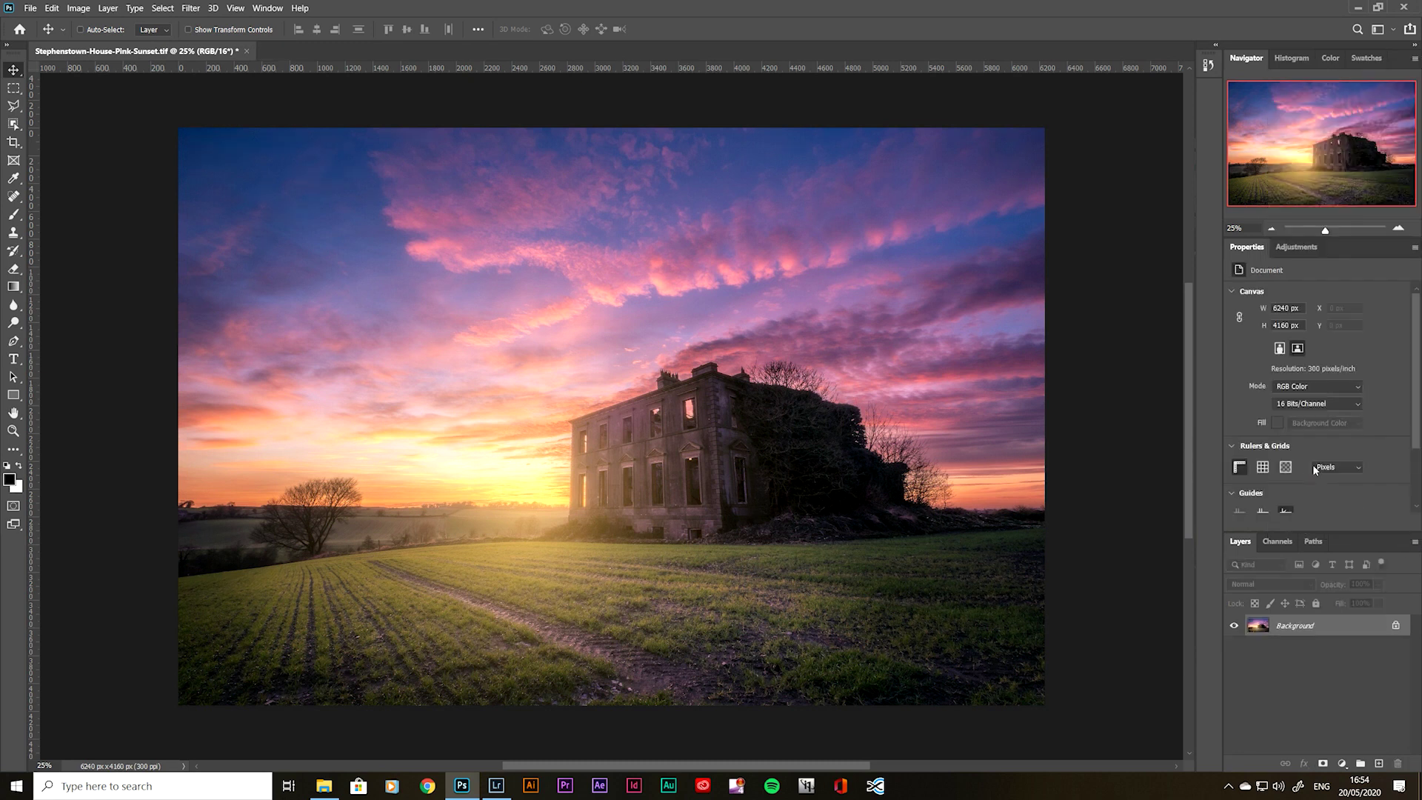
pyautogui.click(1297, 246)
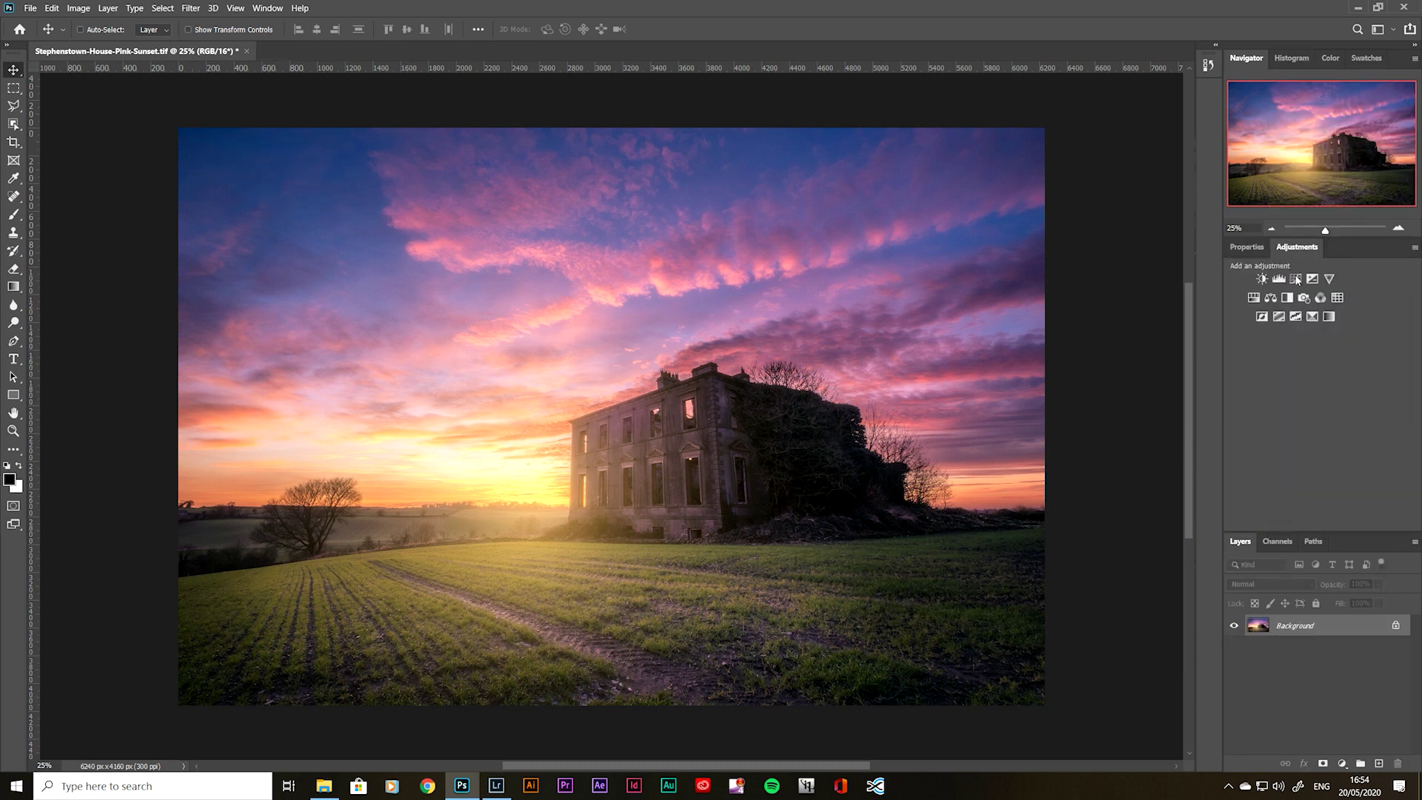
pyautogui.click(1295, 277)
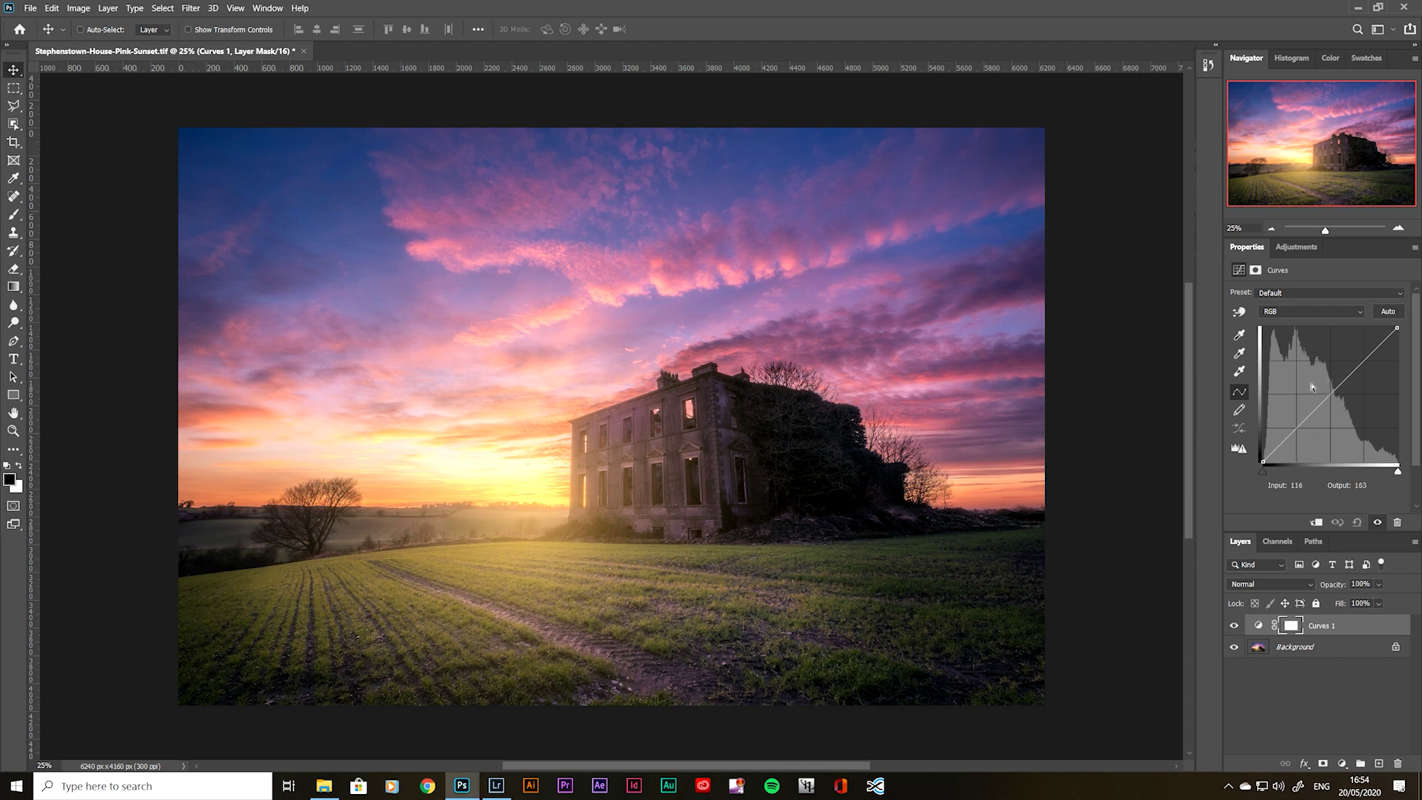
pyautogui.moveTo(1331, 394); pyautogui.dragTo(1323, 385)
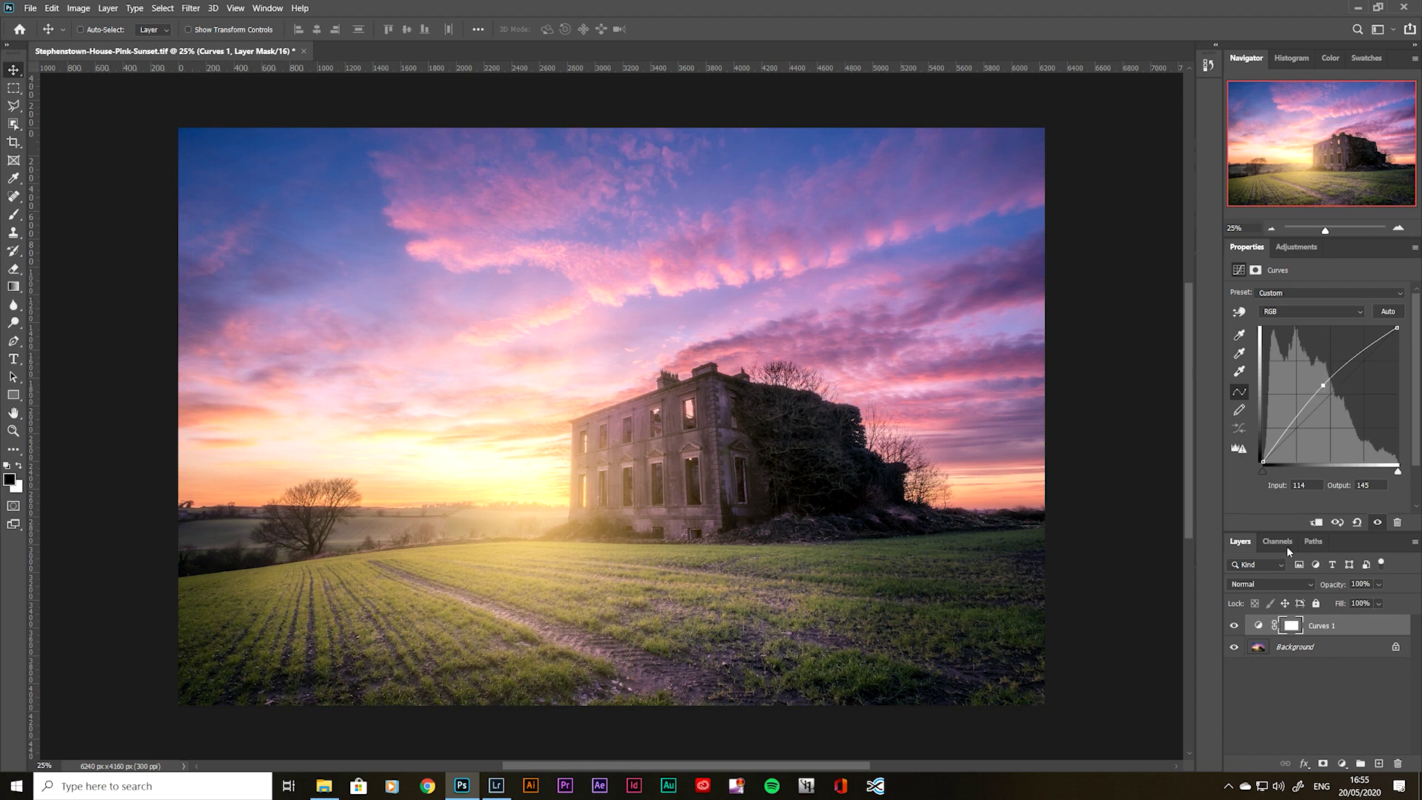
# Toggle Curves 1 on and off to compare, then deselect it and open the Layers panel menu
pyautogui.click(1234, 627)
pyautogui.click(1234, 627)
pyautogui.click(1234, 627)
pyautogui.click(1234, 626)
pyautogui.keyDown('ctrl'); pyautogui.click(1363, 626); pyautogui.keyUp('ctrl')
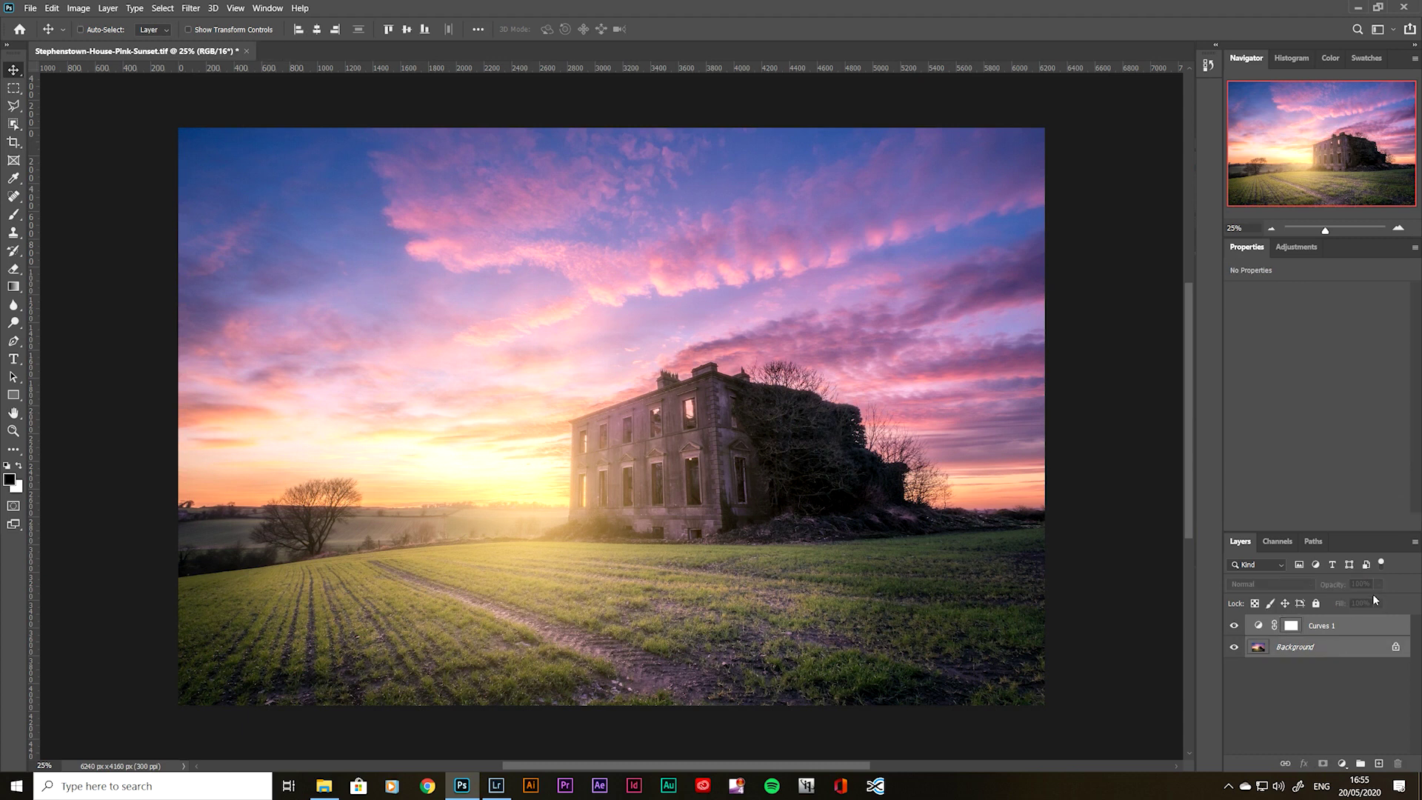
pyautogui.click(1416, 545)
# Flatten the image and upscale it to 36 × 24 inches in Image Size
pyautogui.click(1327, 473)
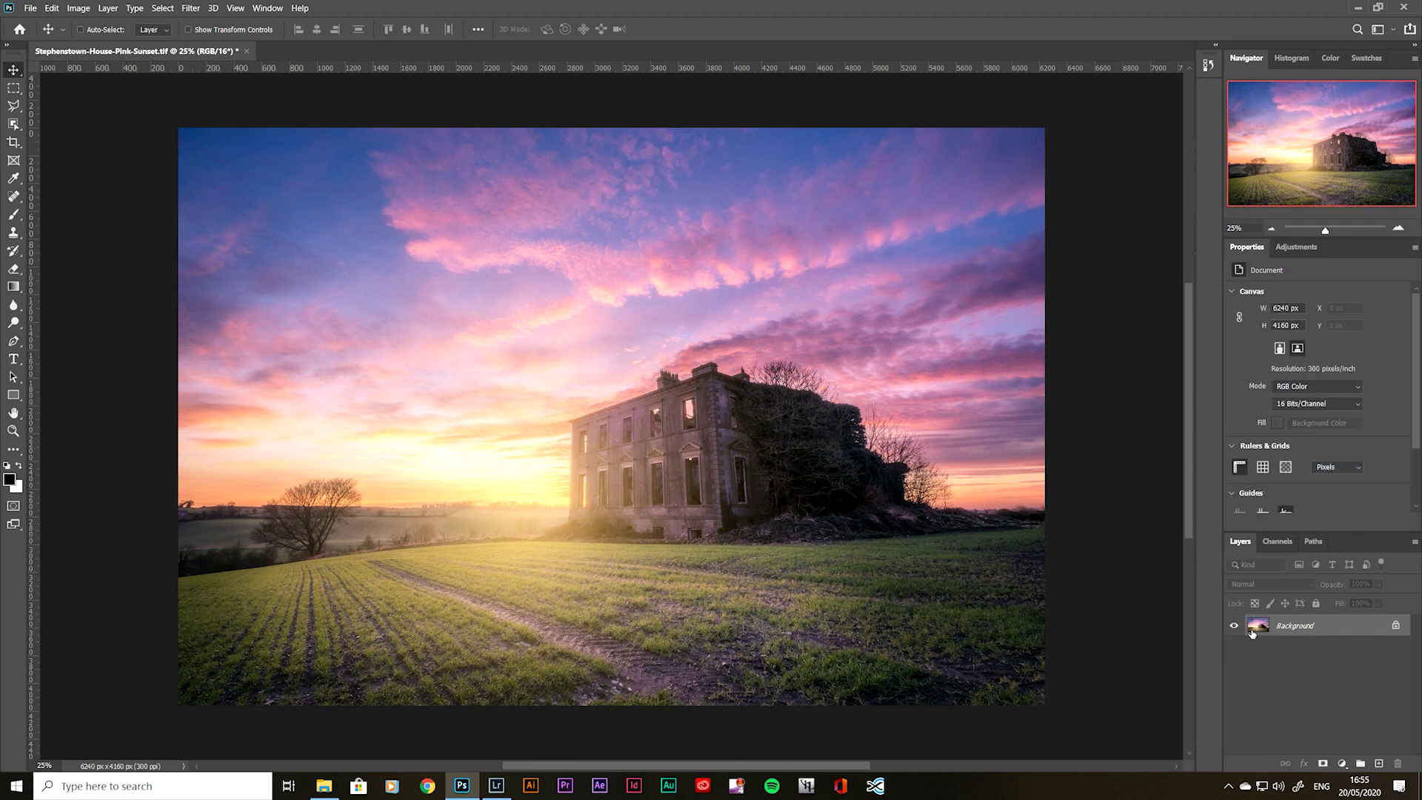
pyautogui.hotkey('ctrl', 'alt', 'i')
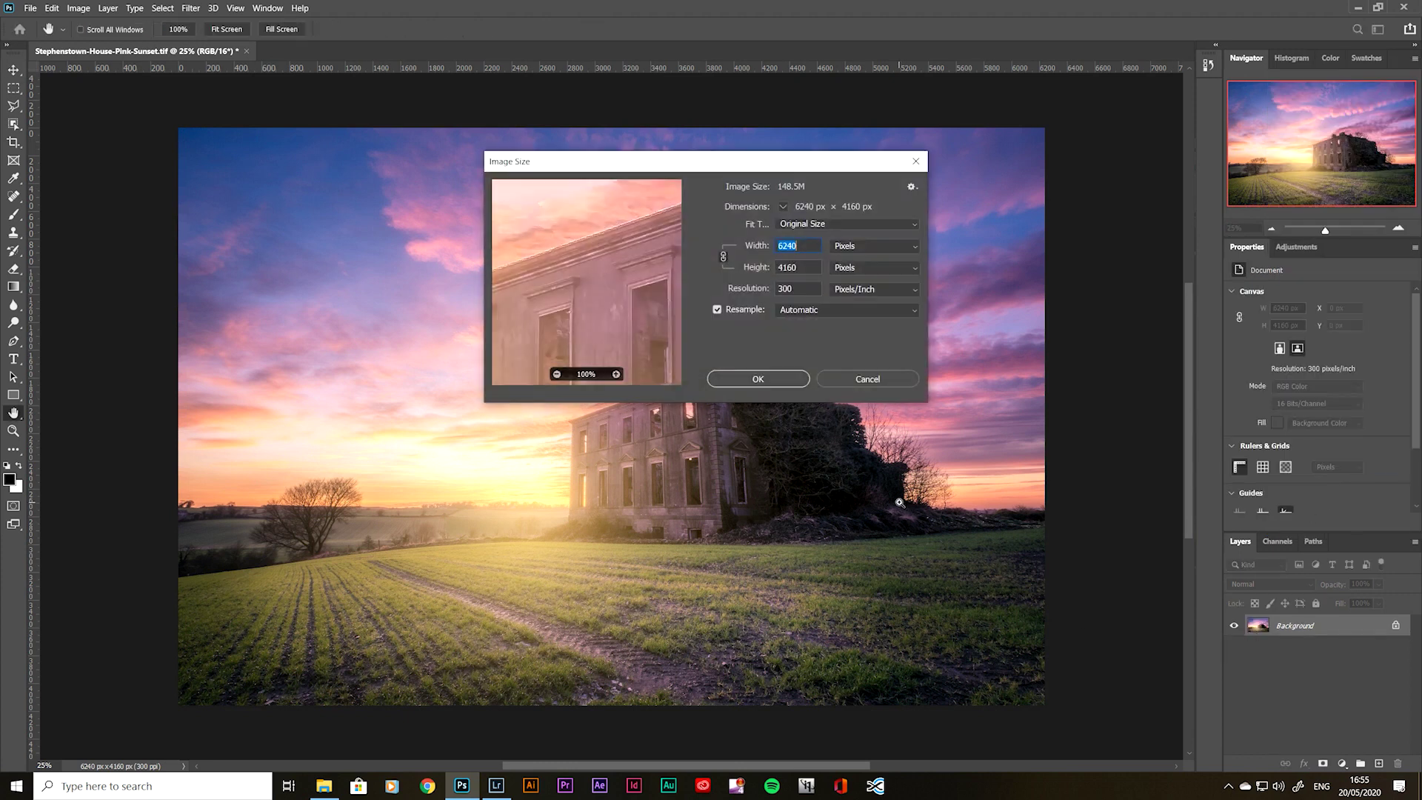
pyautogui.click(840, 246)
pyautogui.click(836, 283)
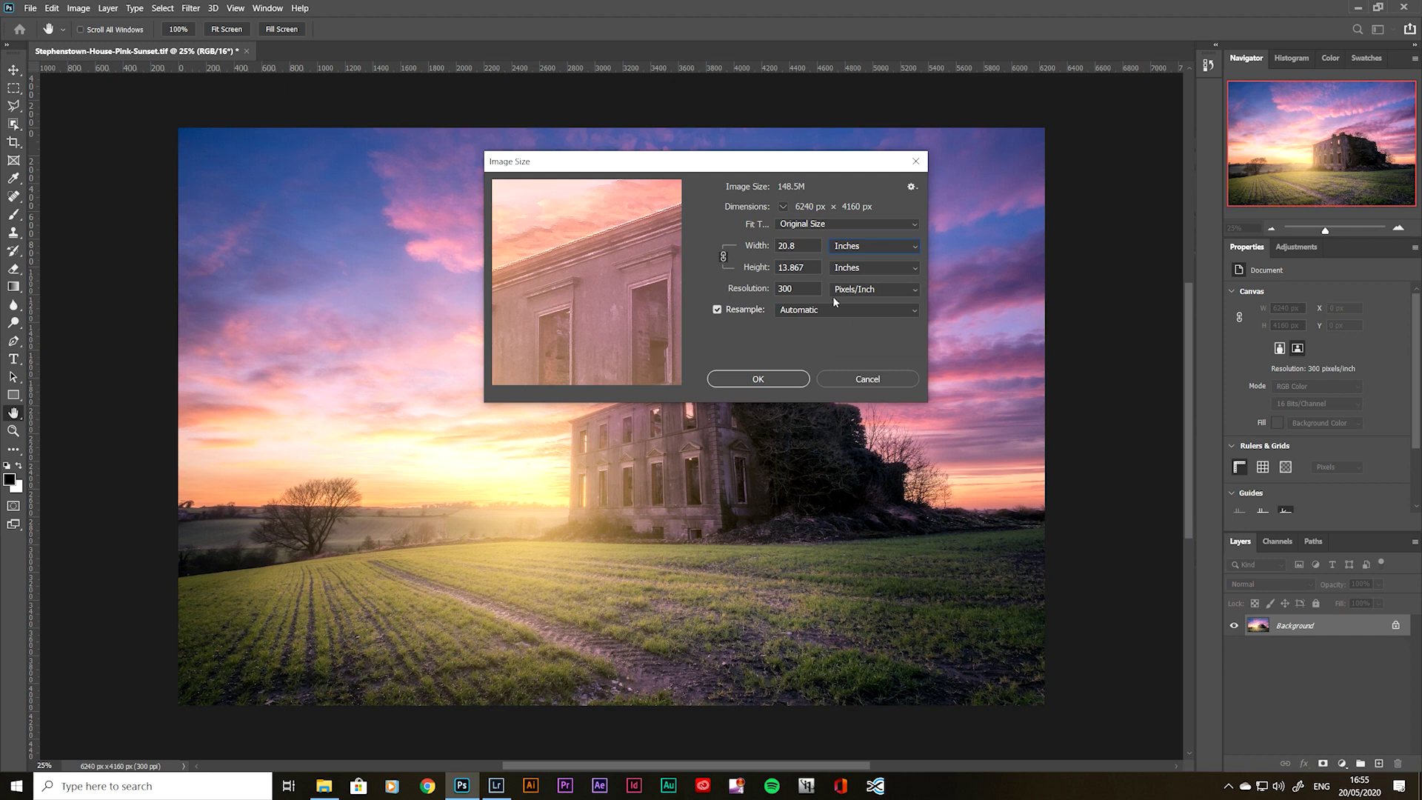
pyautogui.doubleClick(799, 245)
pyautogui.write('36')
pyautogui.click(758, 379)
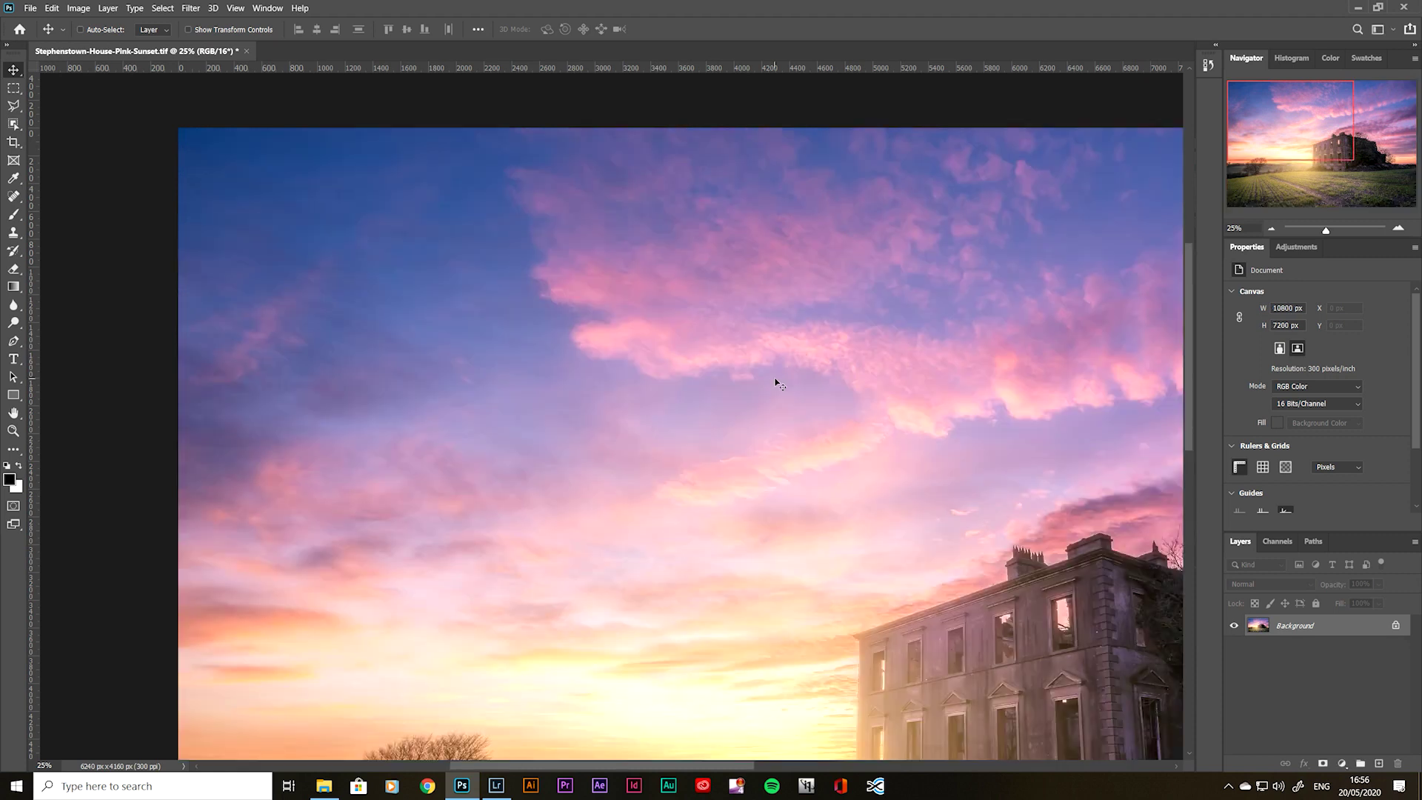
# View the image at 100% and pan across the grass and house façade to check detail
pyautogui.hotkey('ctrl', '0')
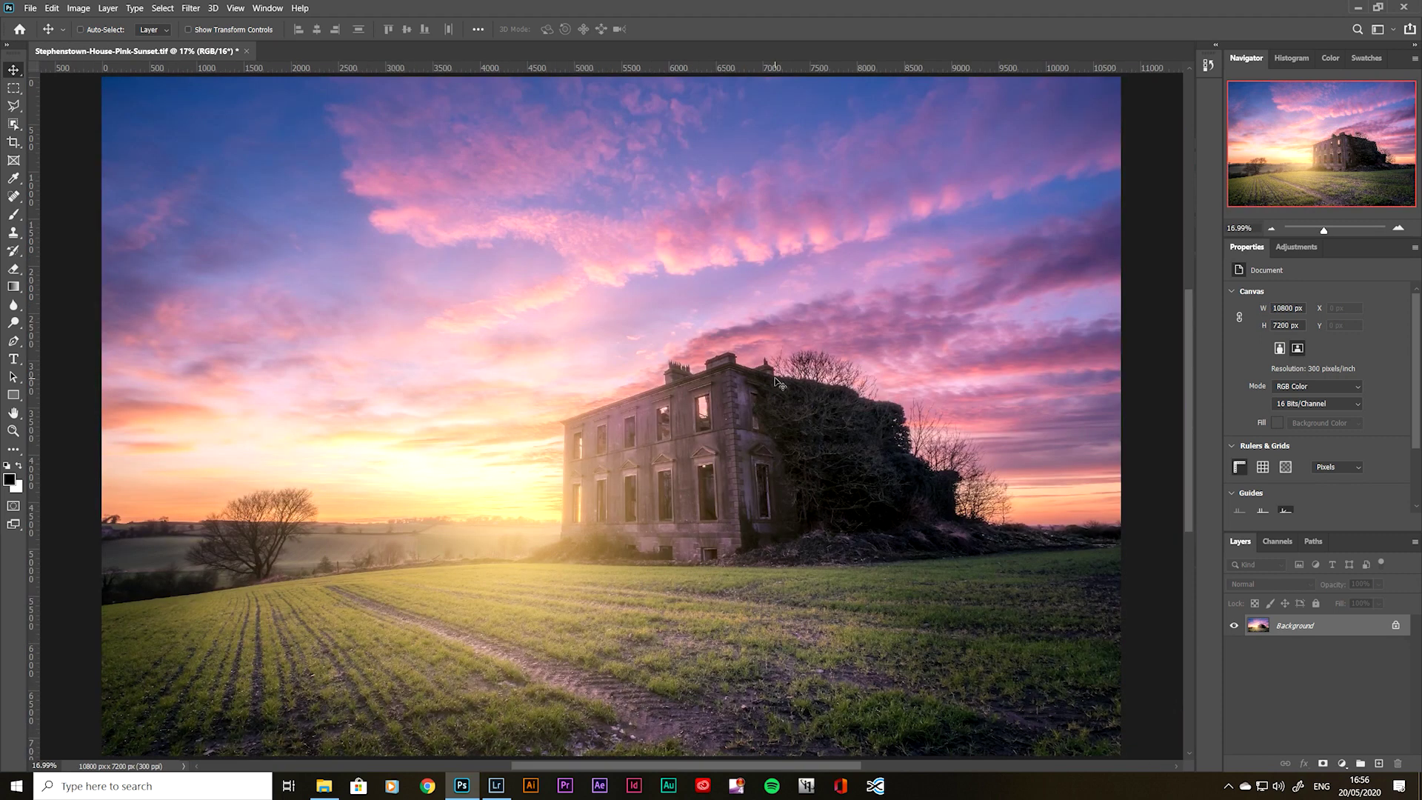
pyautogui.click(43, 765)
pyautogui.write('100')
pyautogui.press('Return')
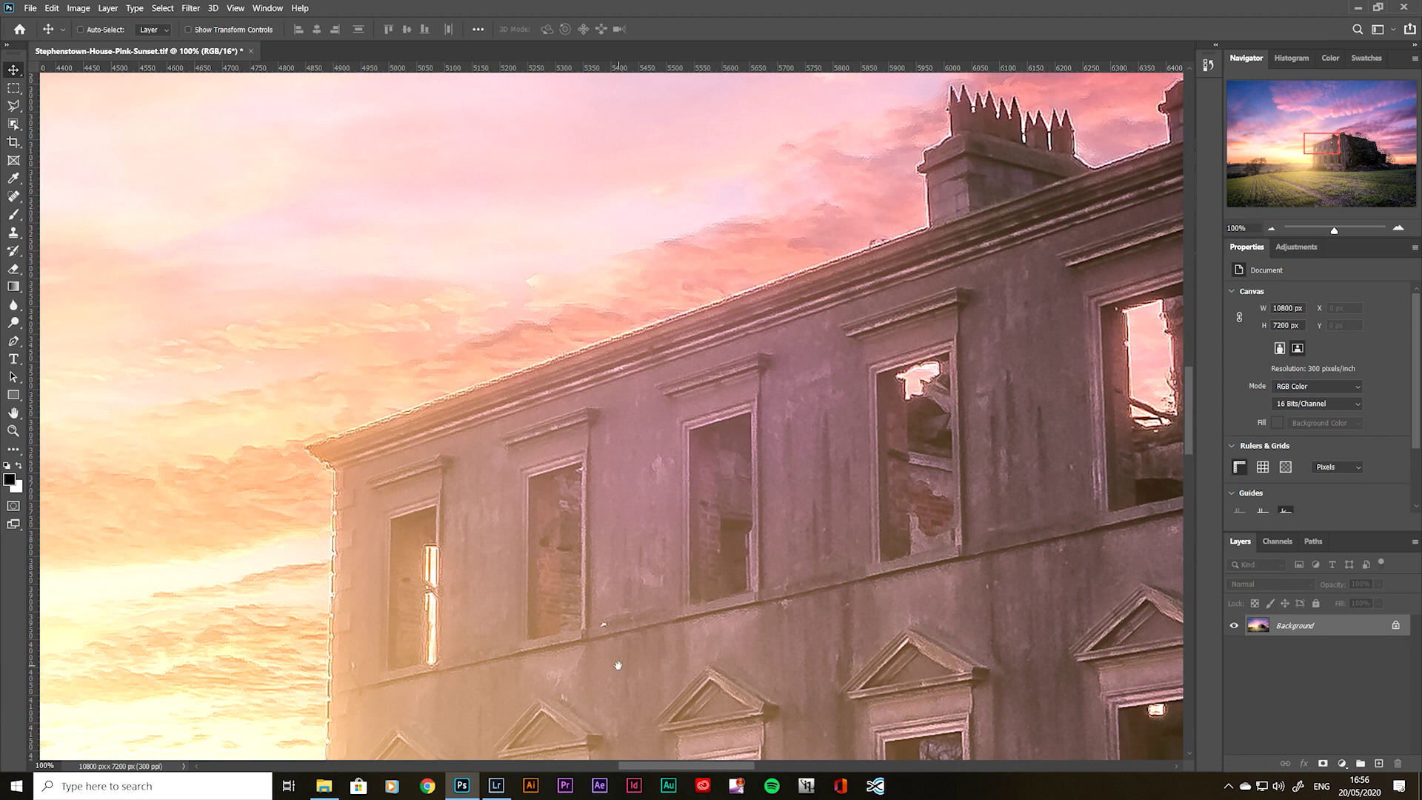
pyautogui.moveTo(613, 666); pyautogui.dragTo(1204, 608)
pyautogui.moveTo(970, 681); pyautogui.dragTo(900, 494)
pyautogui.moveTo(899, 684)
pyautogui.mouseDown()
pyautogui.moveTo(901, 506)
pyautogui.moveTo(711, 348)
pyautogui.moveTo(644, 261)
pyautogui.moveTo(671, 453)
pyautogui.moveTo(549, 623)
pyautogui.mouseUp()
# Pan over the dirt path and grass field, then fit the image on screen
pyautogui.moveTo(823, 309); pyautogui.dragTo(591, 537)
pyautogui.moveTo(739, 309)
pyautogui.mouseDown()
pyautogui.moveTo(743, 287)
pyautogui.moveTo(676, 444)
pyautogui.mouseUp()
pyautogui.hotkey('ctrl', '0')
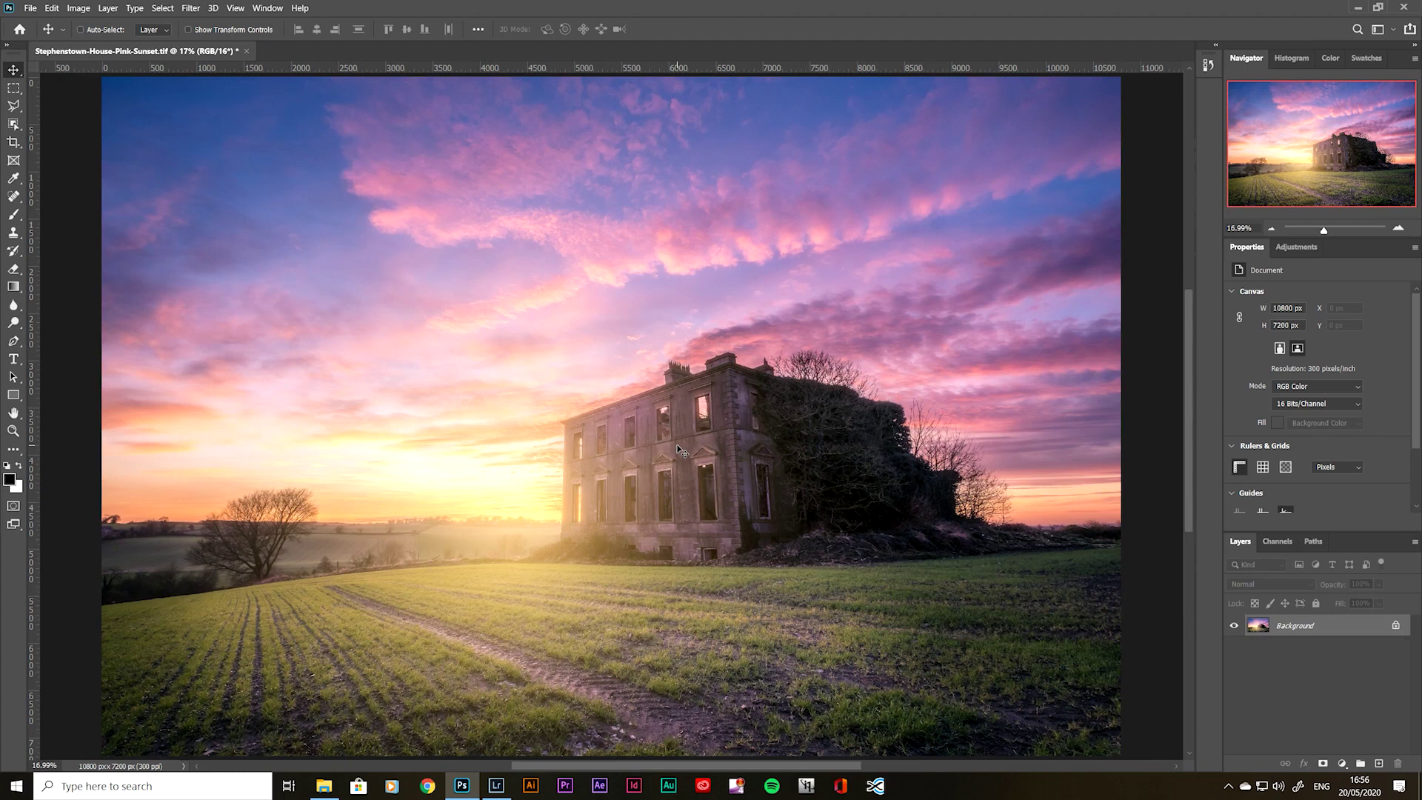
# Save a JPEG copy named Stephenstown-House-Pink-Sunset-36x24
pyautogui.hotkey('ctrl', 'shift', 's')
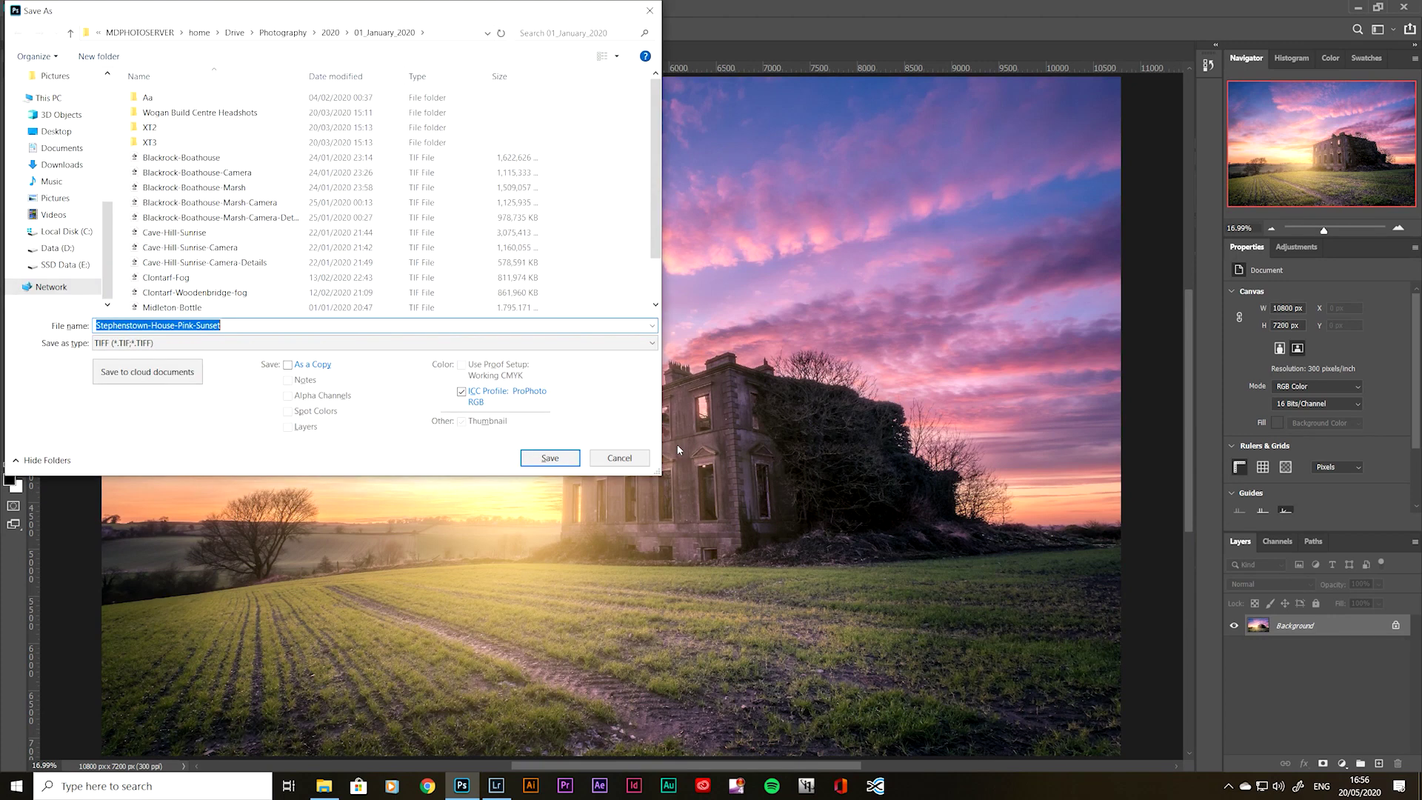
pyautogui.click(212, 348)
pyautogui.click(223, 406)
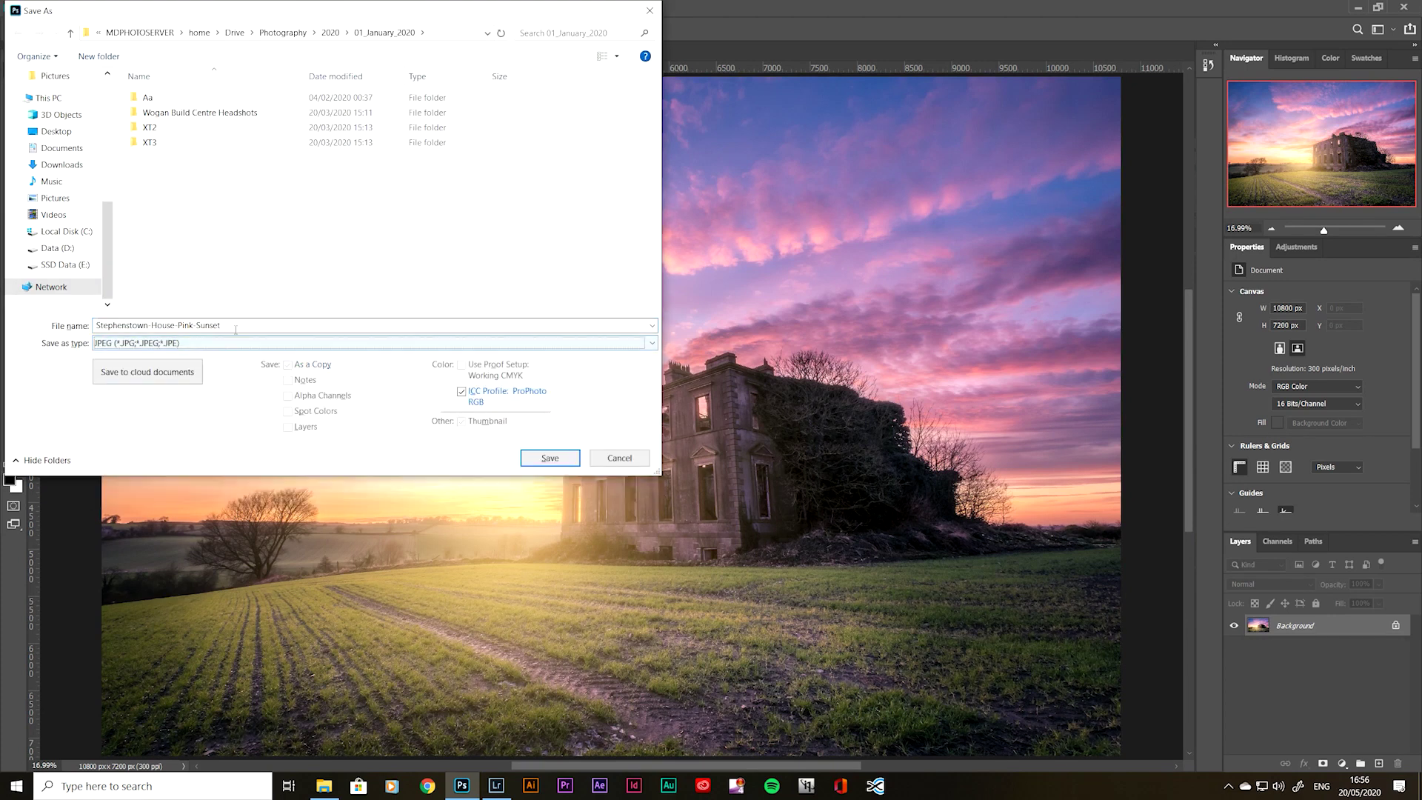
pyautogui.click(259, 327)
pyautogui.write('-36x24')
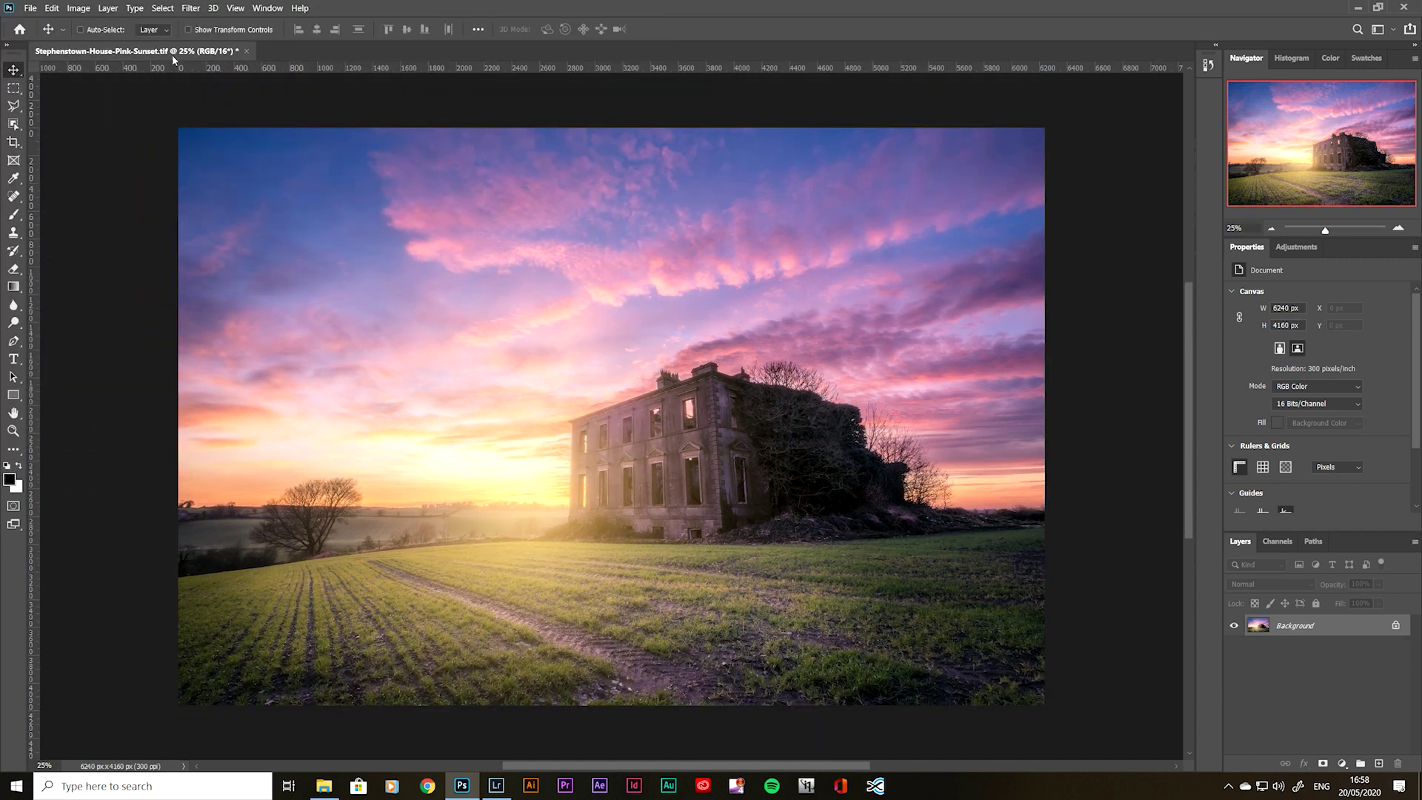
pyautogui.click(79, 8)
# Convert the image to 8 bits per channel and CMYK colour
pyautogui.moveTo(201, 21)
pyautogui.click(232, 129)
pyautogui.click(78, 8)
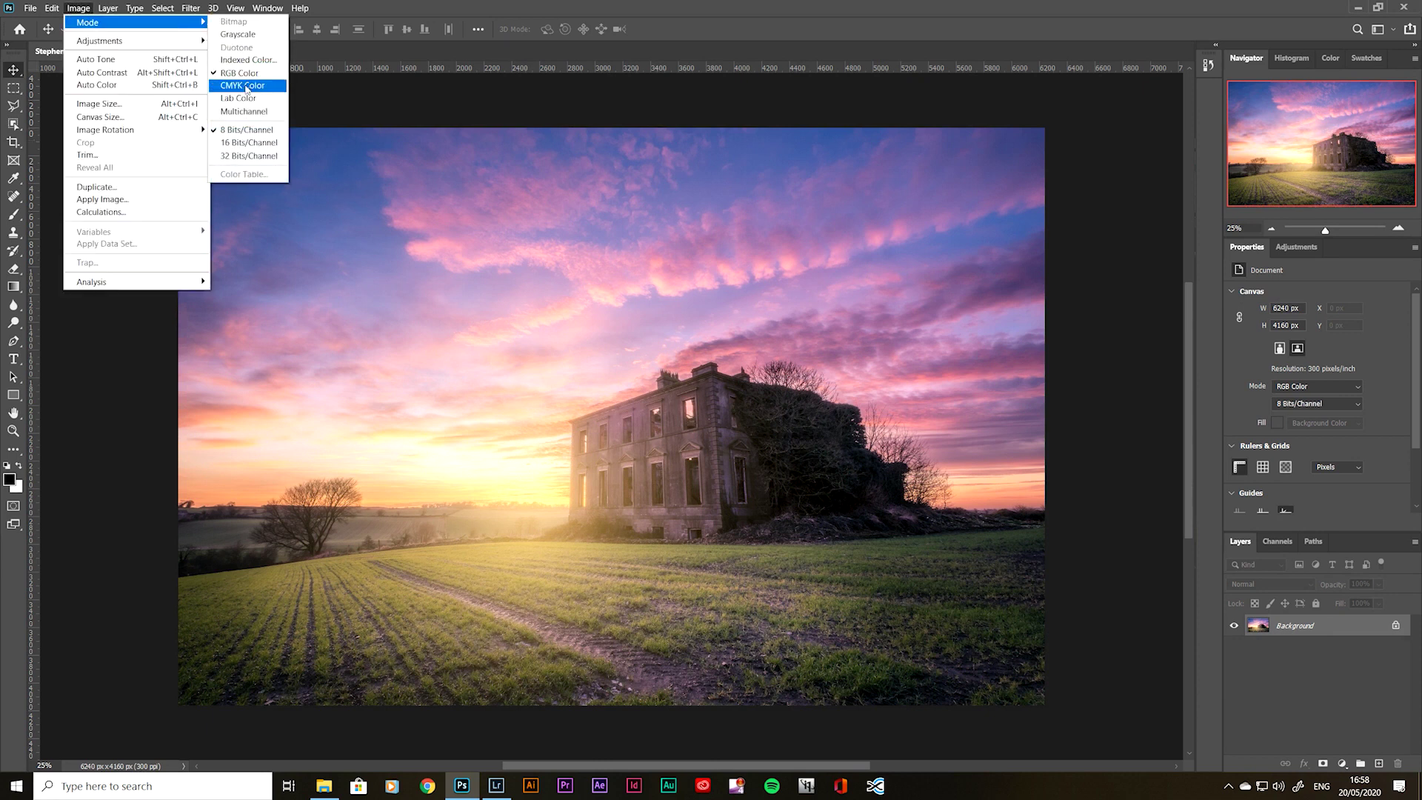
pyautogui.click(242, 86)
pyautogui.click(732, 319)
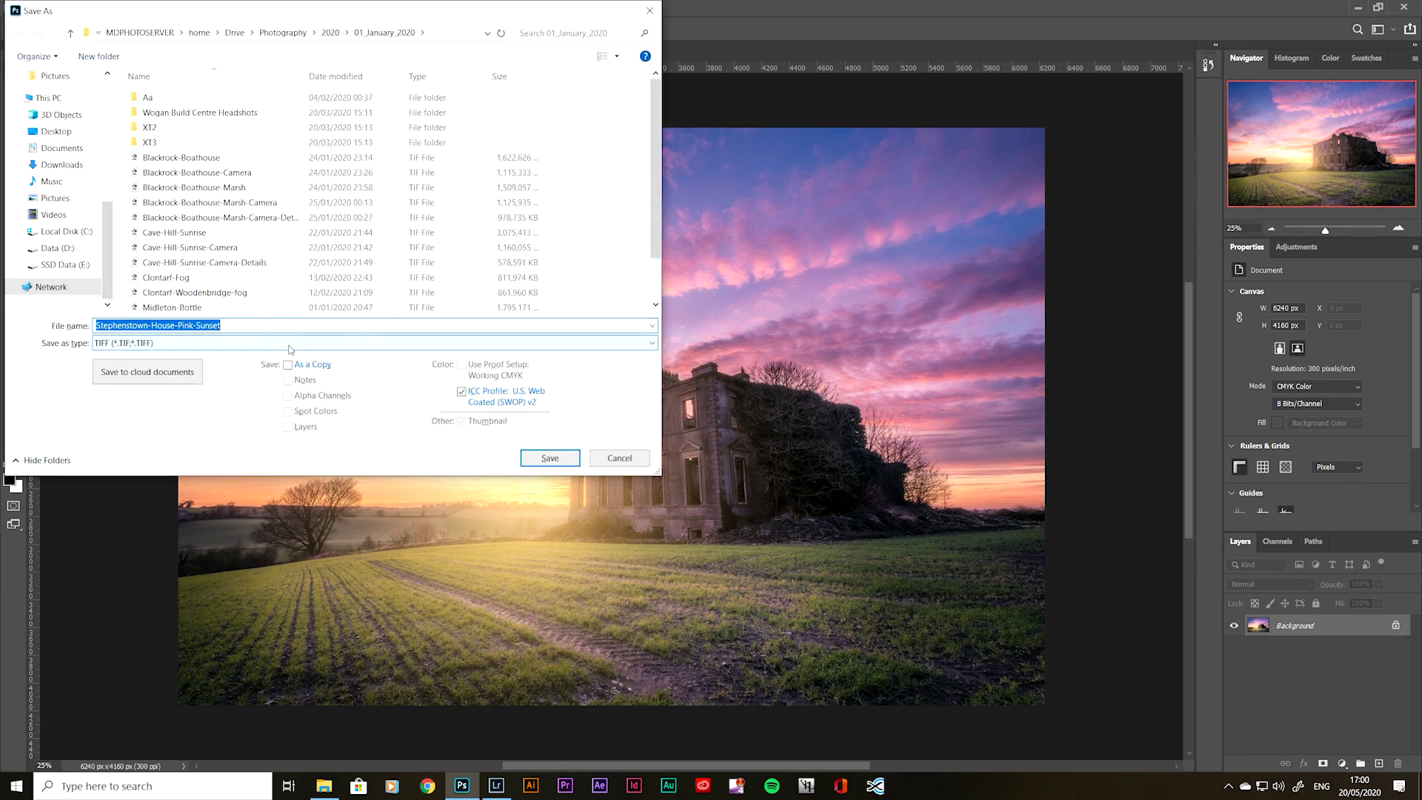
# Set up a JPEG save named Stephenstown-House-Pink-Sunset-CMYK
pyautogui.click(289, 344)
pyautogui.click(175, 414)
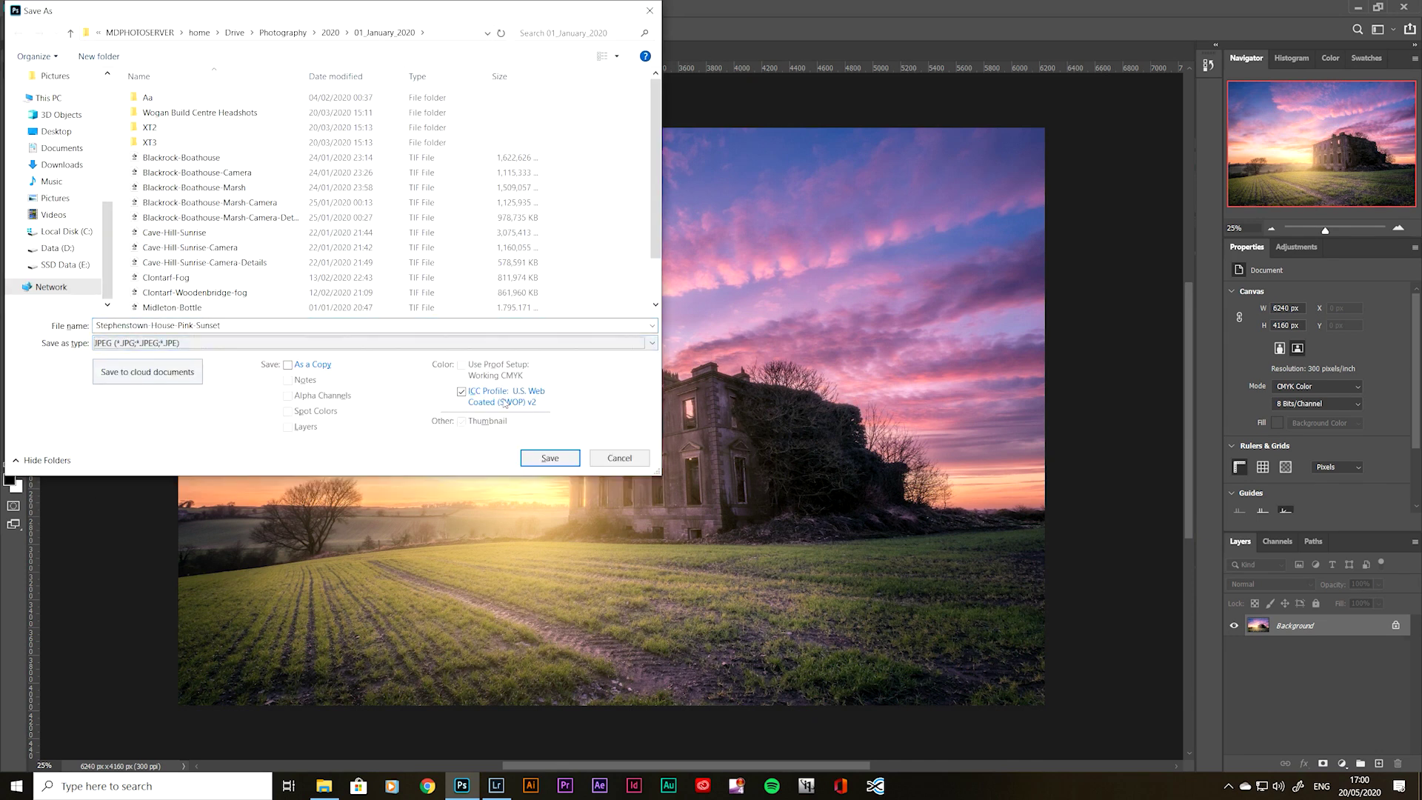
pyautogui.click(272, 325)
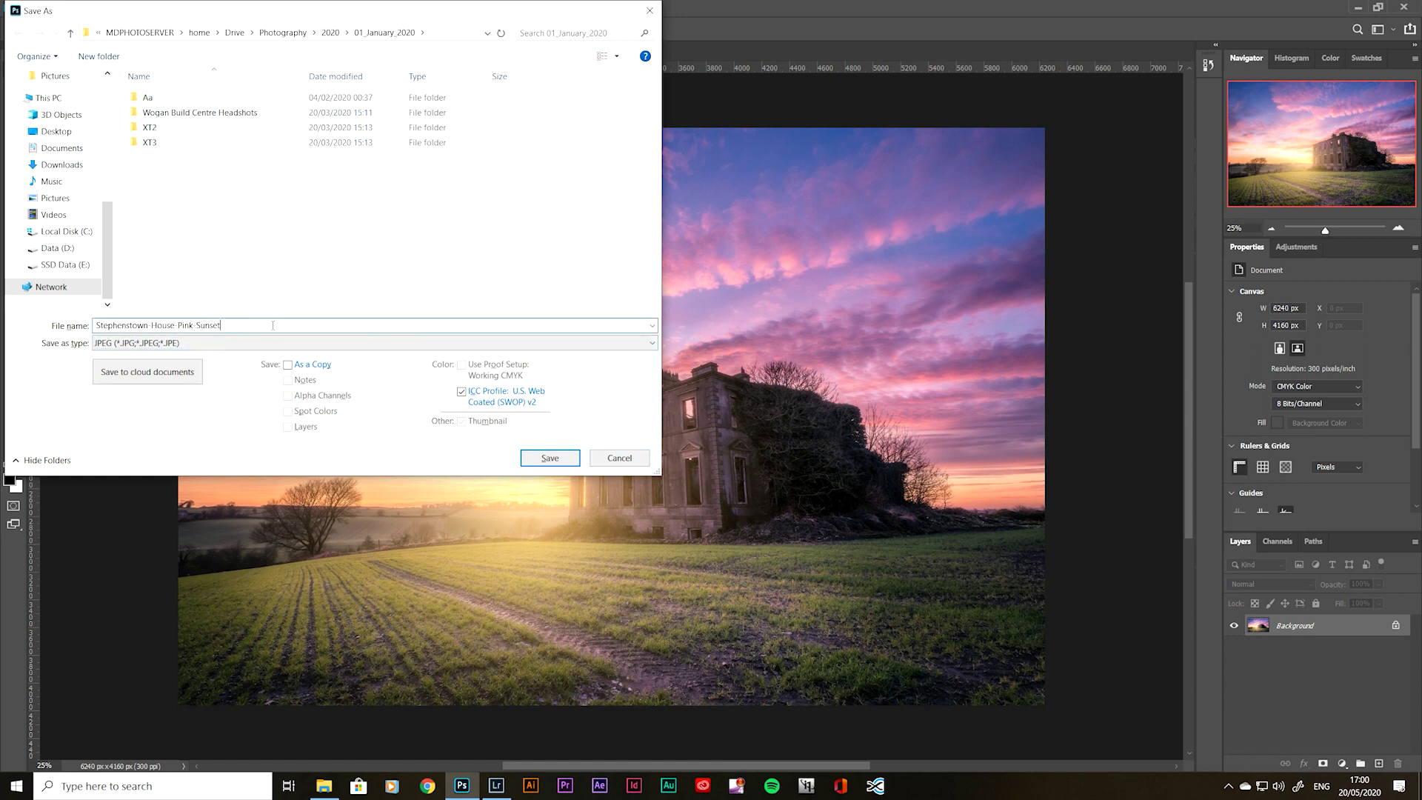
pyautogui.write('-CMYK')
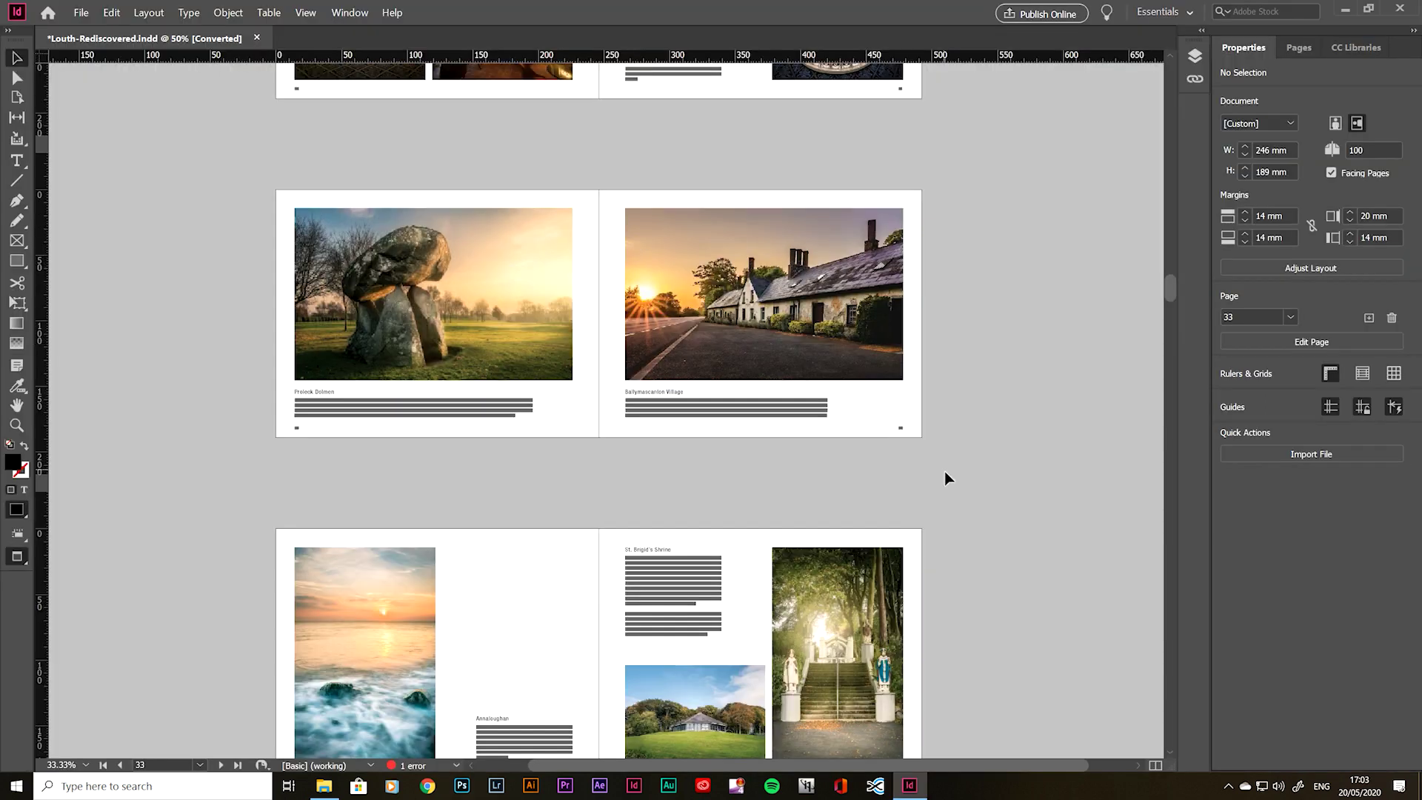
# Browse the Louth-Rediscovered spreads, then open the Preflight panel to see its 1 error
pyautogui.scroll(-10, 940, 457)
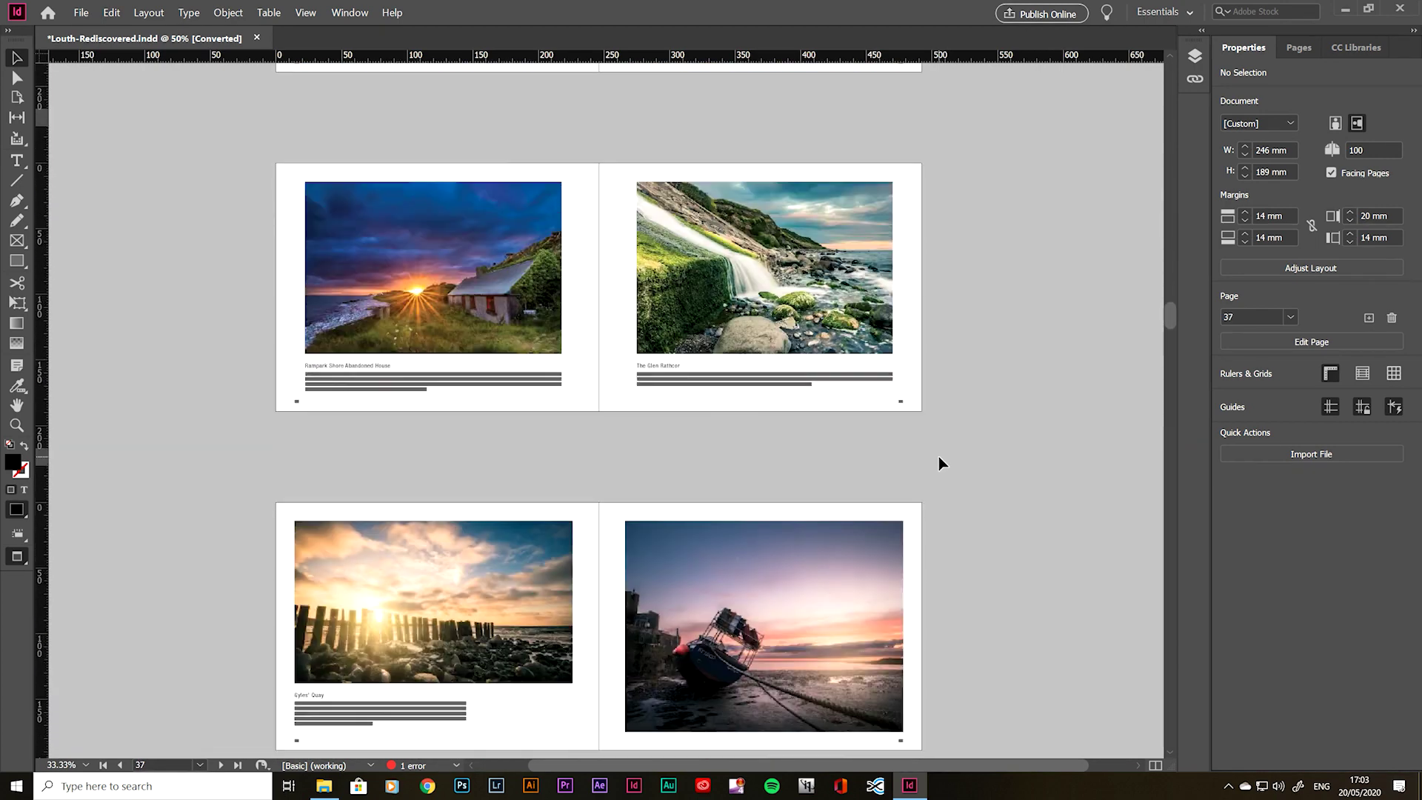
pyautogui.scroll(10, 939, 456)
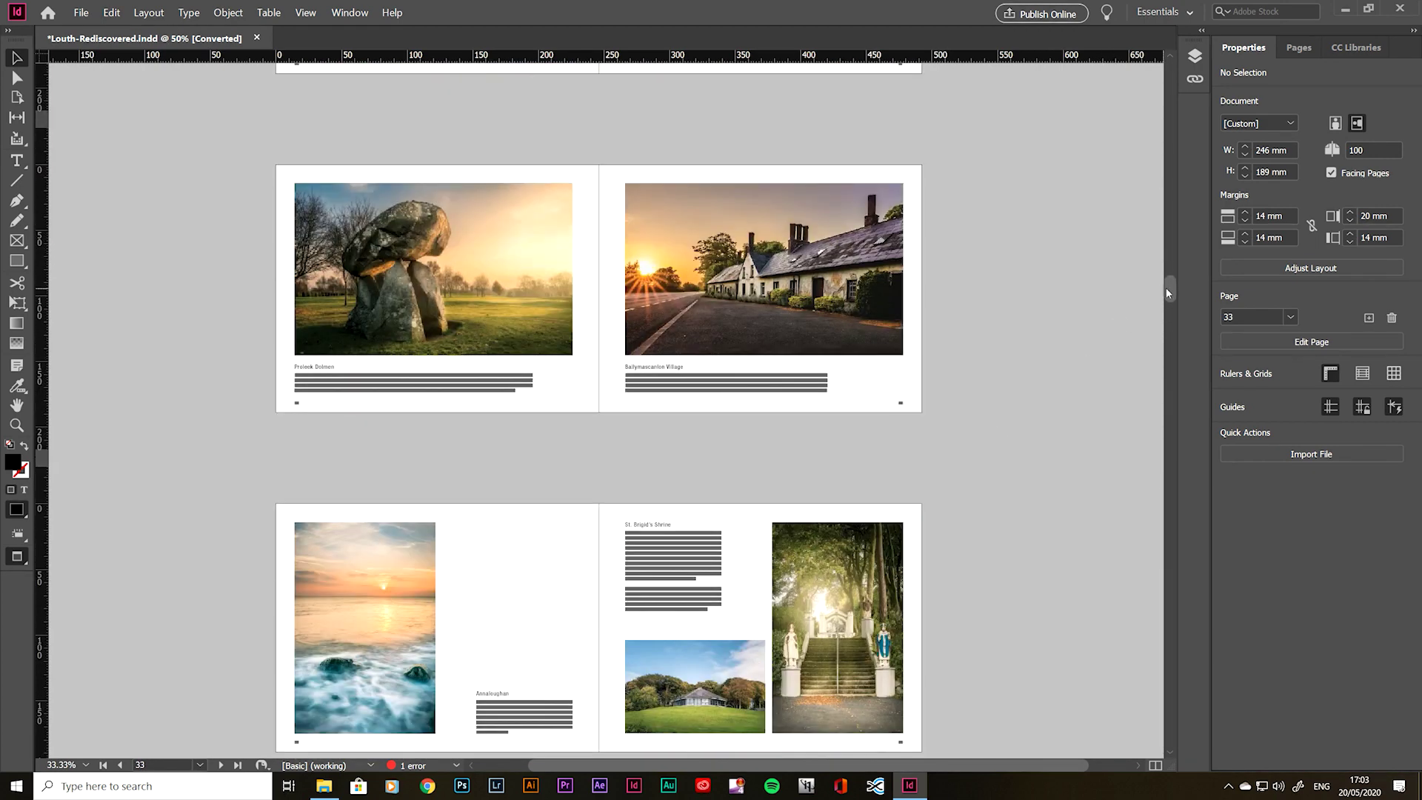
pyautogui.moveTo(1167, 292); pyautogui.dragTo(1164, 408)
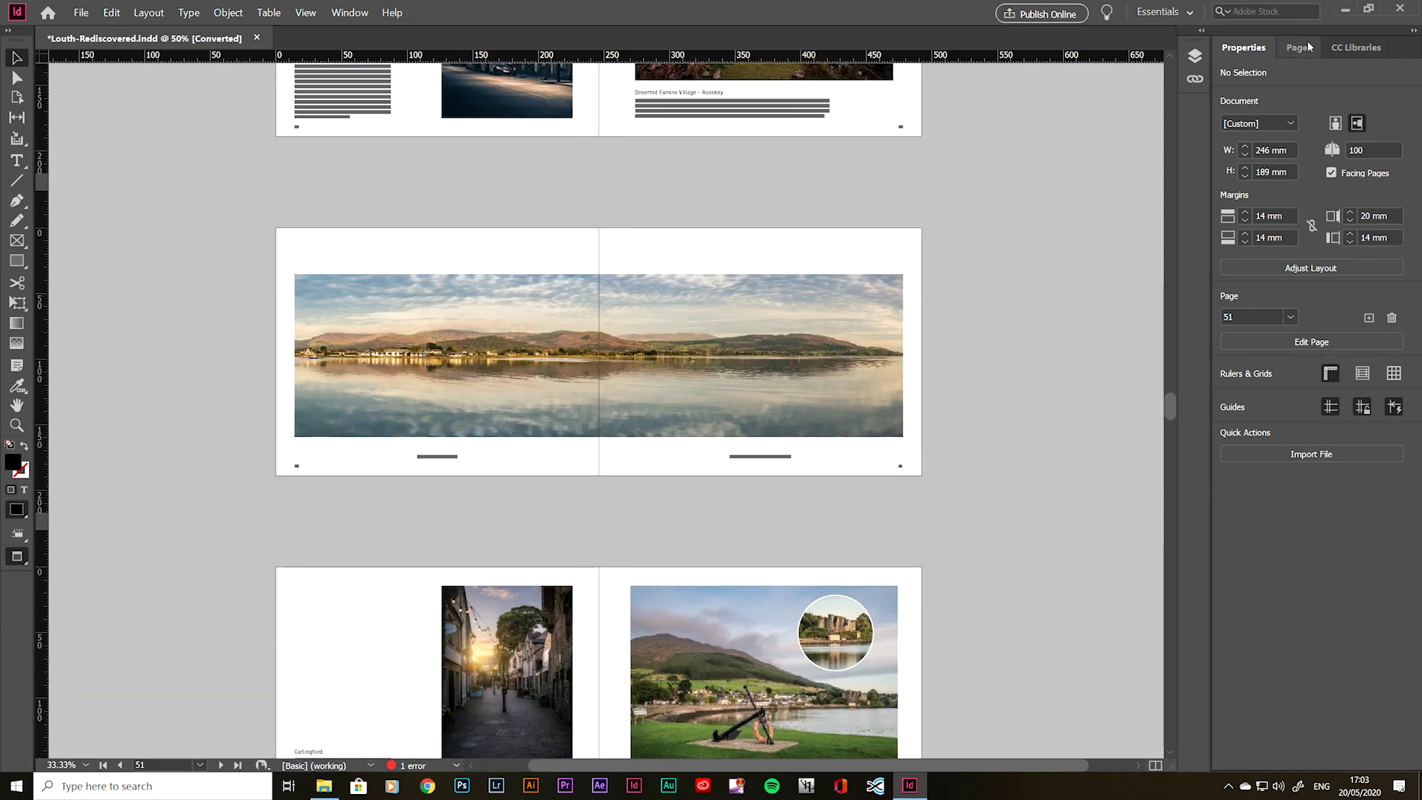
pyautogui.click(457, 767)
pyautogui.doubleClick(424, 767)
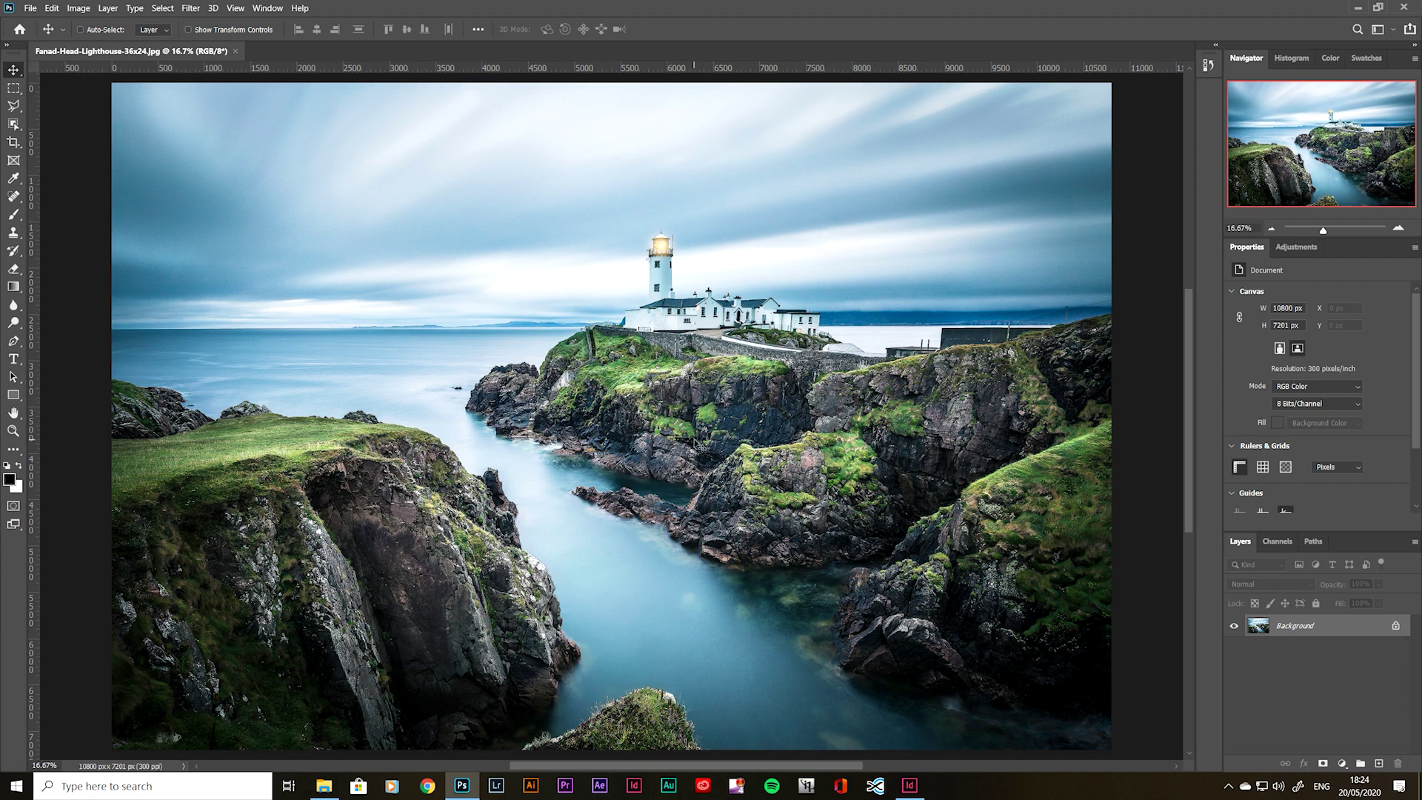
# Unlock the Background as Layer 0 and enlarge the canvas to 40 × 28 inches (12000 × 8400 px)
pyautogui.doubleClick(1333, 627)
pyautogui.press('Return')
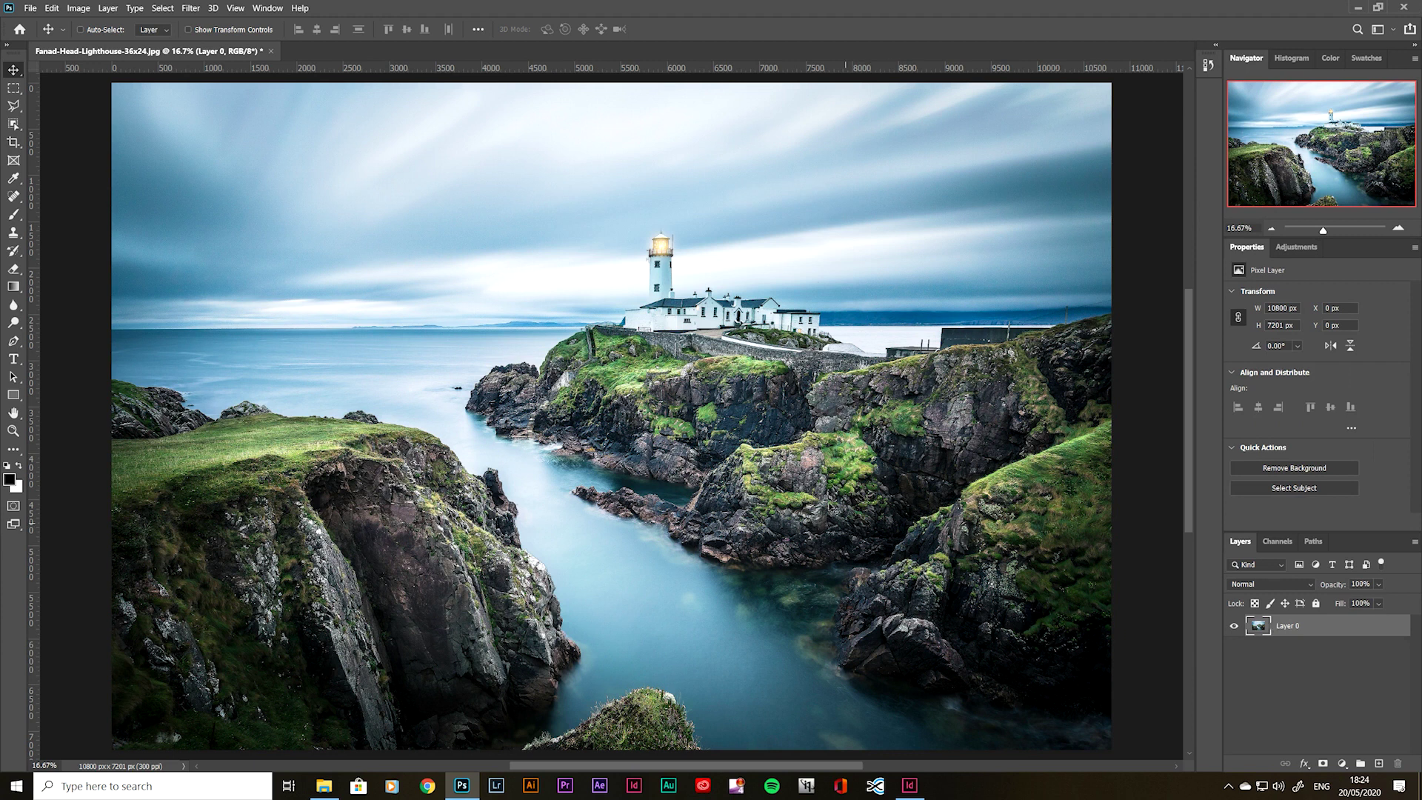
pyautogui.hotkey('ctrl', 'alt', 'c')
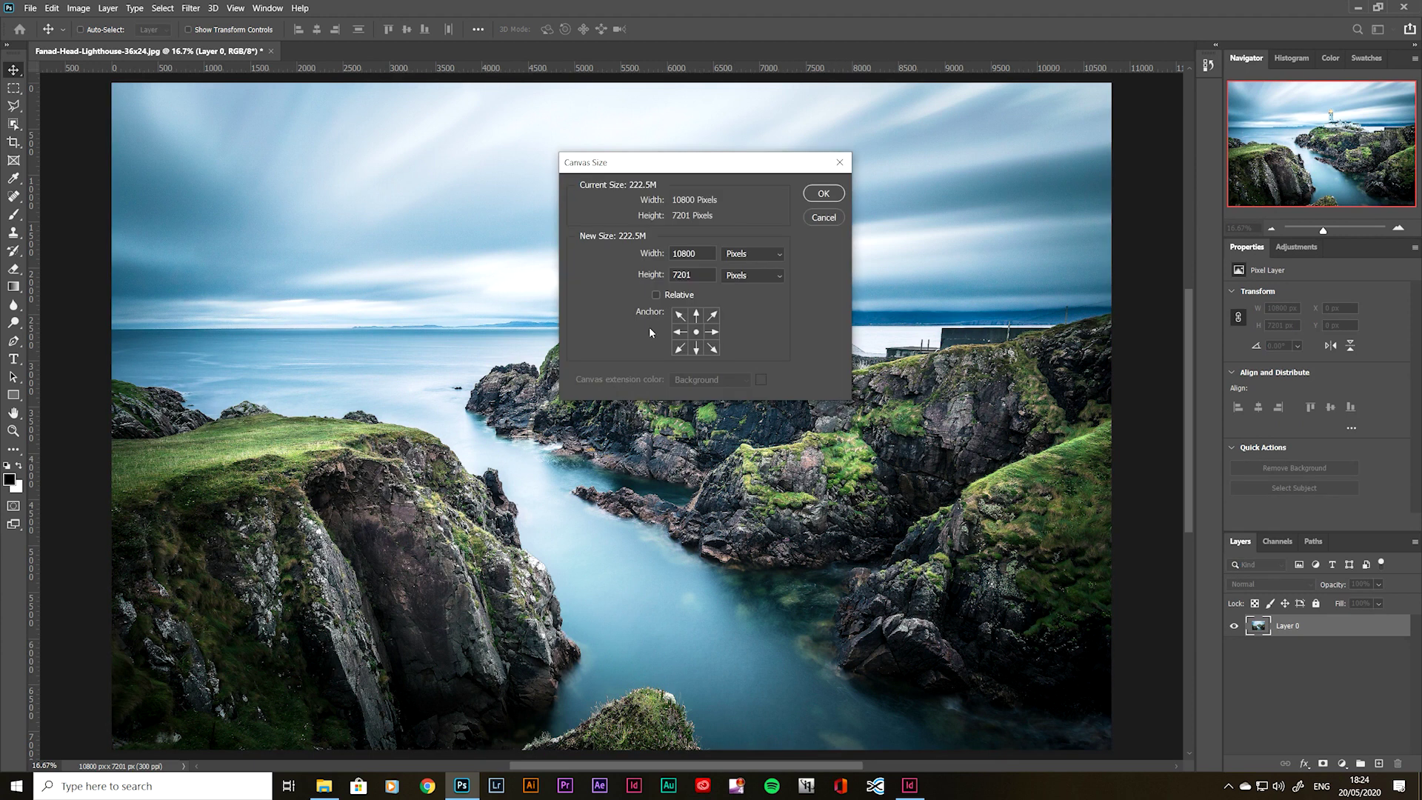
pyautogui.moveTo(705, 256); pyautogui.dragTo(667, 252)
pyautogui.click(750, 254)
pyautogui.click(745, 294)
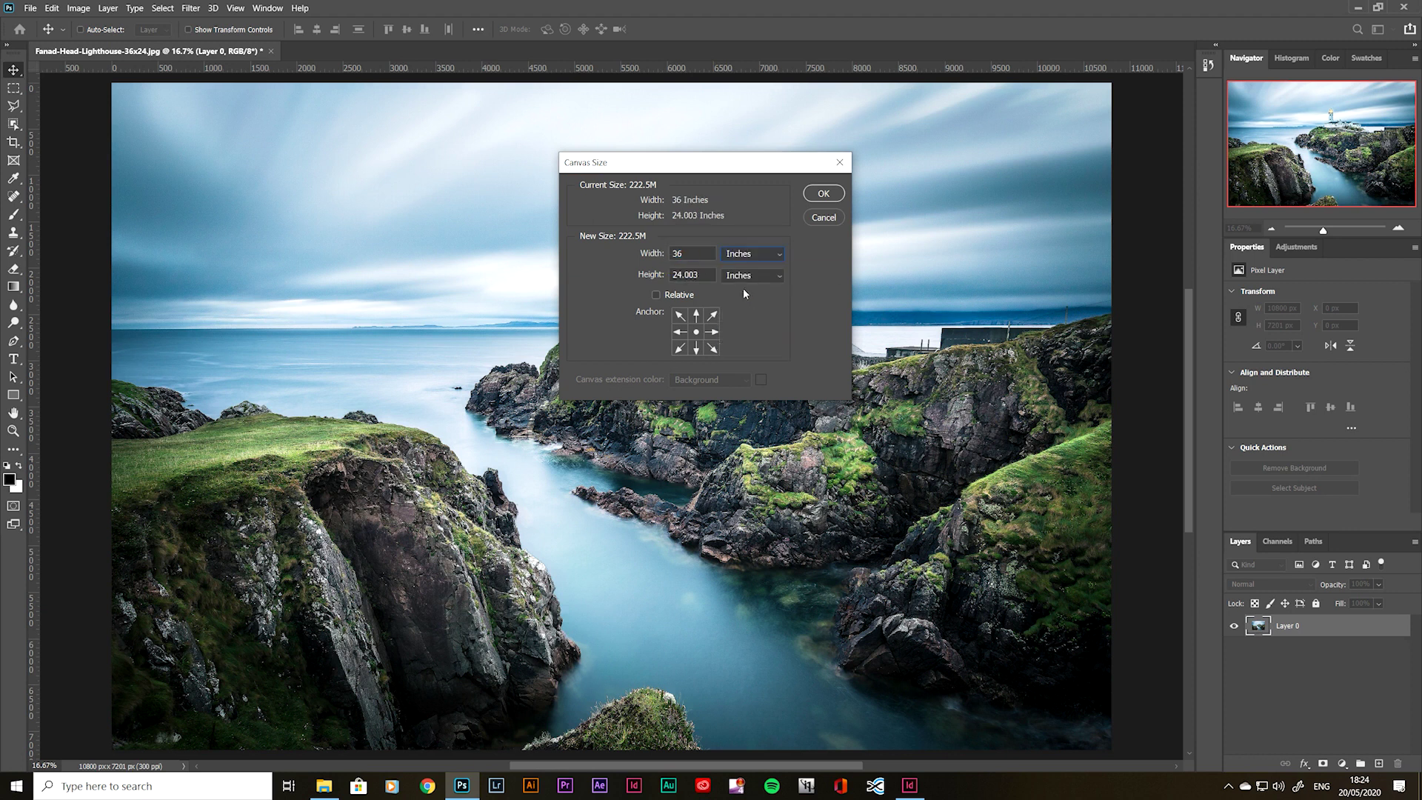
pyautogui.moveTo(687, 254); pyautogui.dragTo(666, 275)
pyautogui.write('40')
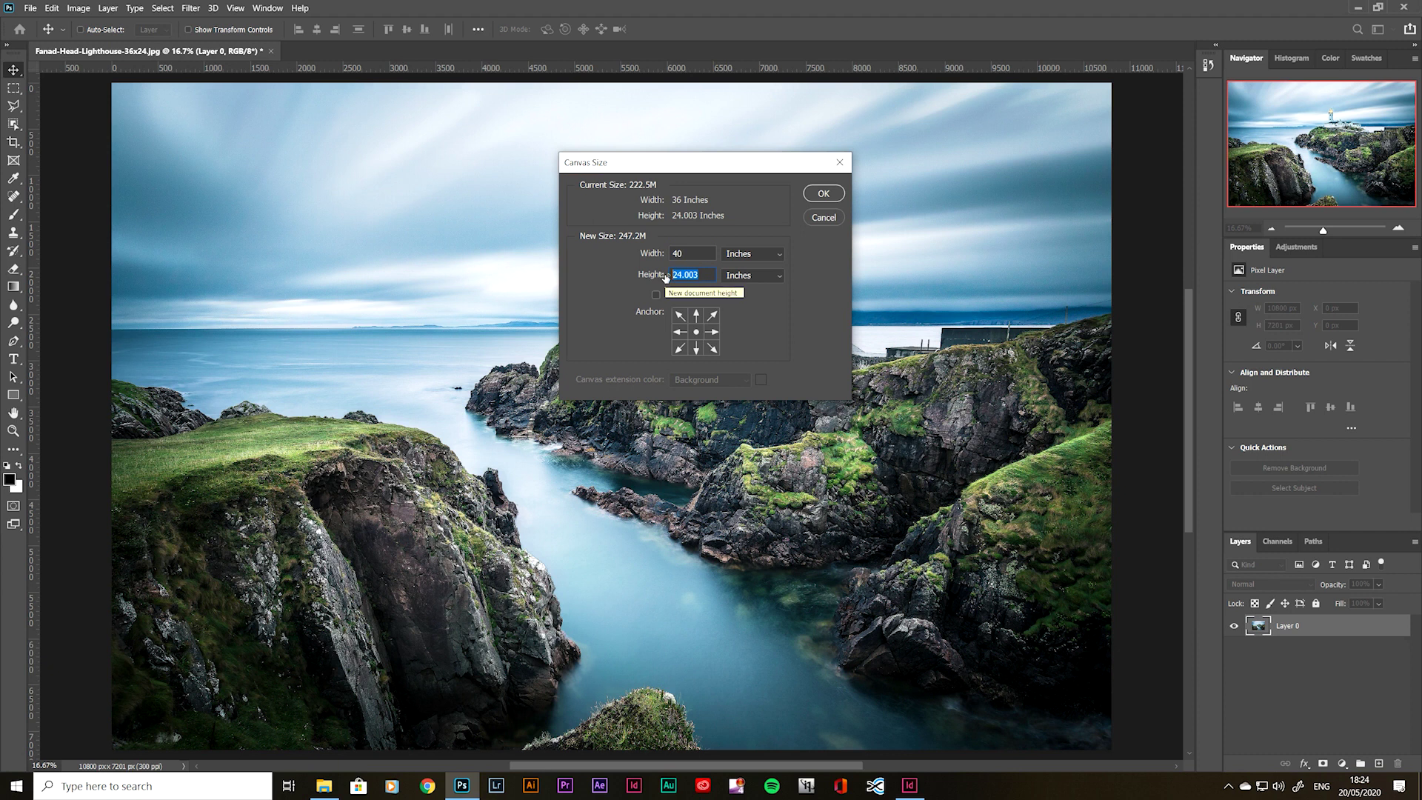
pyautogui.write('28')
pyautogui.click(820, 194)
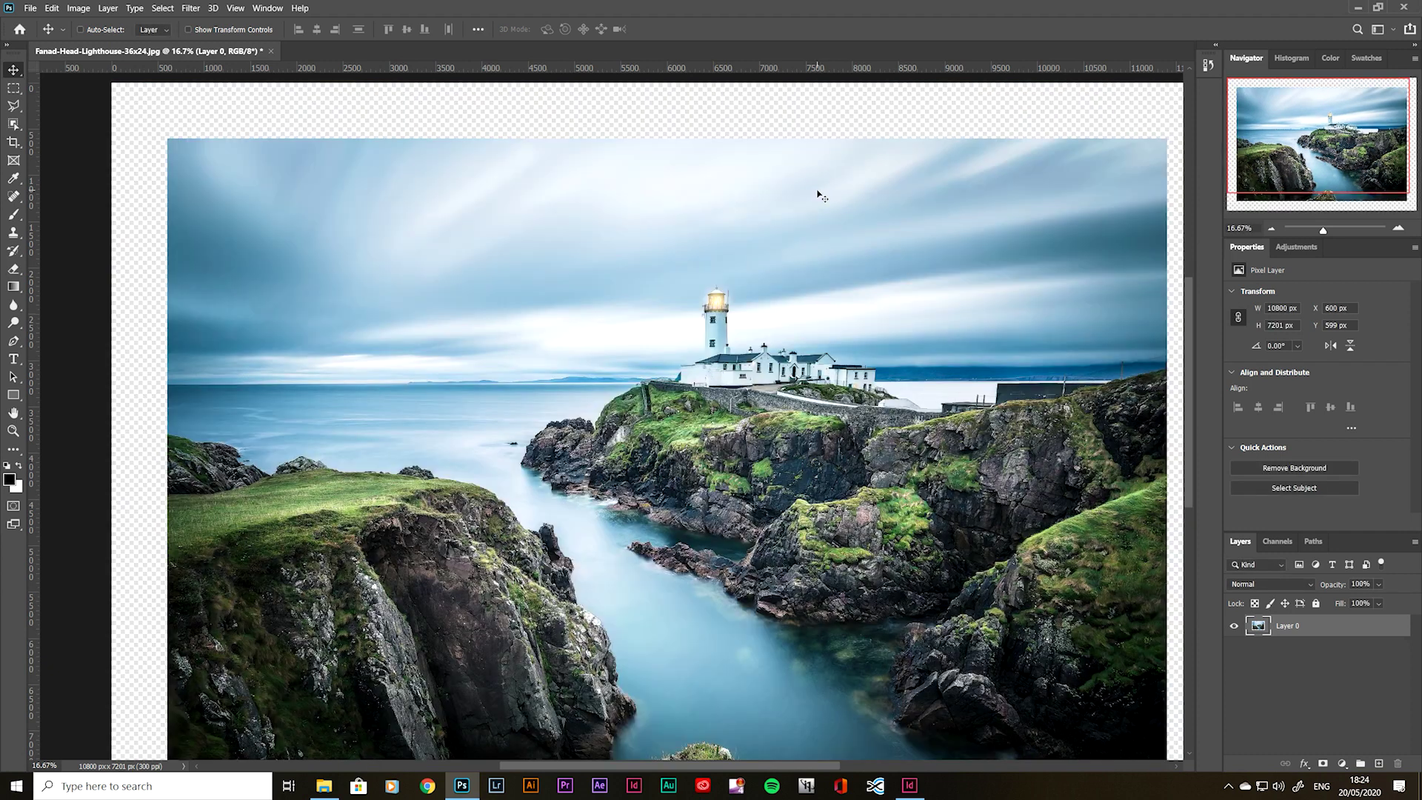
# Duplicate Layer 0, flip the copy vertically, and move it up to mirror the sky in the top border
pyautogui.hotkey('ctrl', '-')
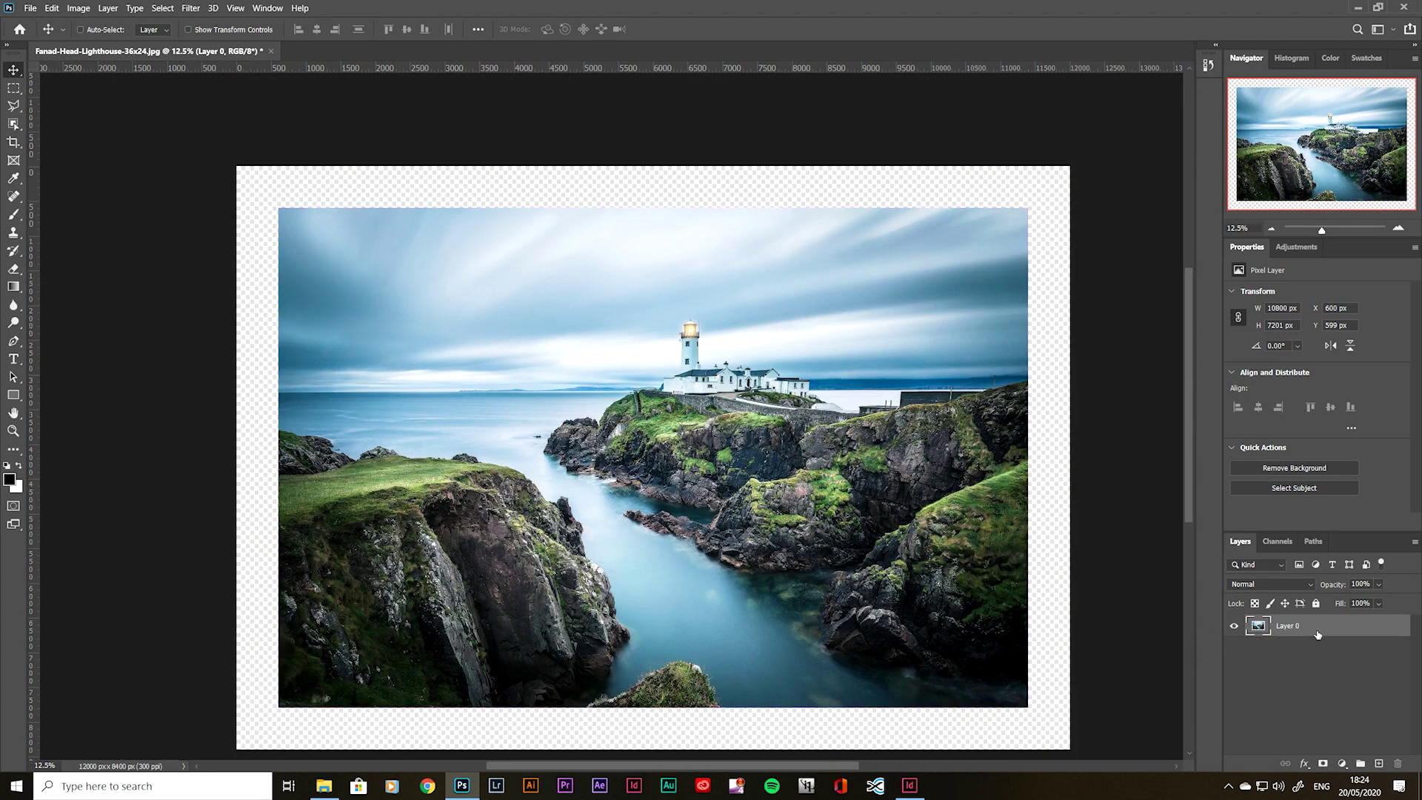
pyautogui.hotkey('ctrl', 'j')
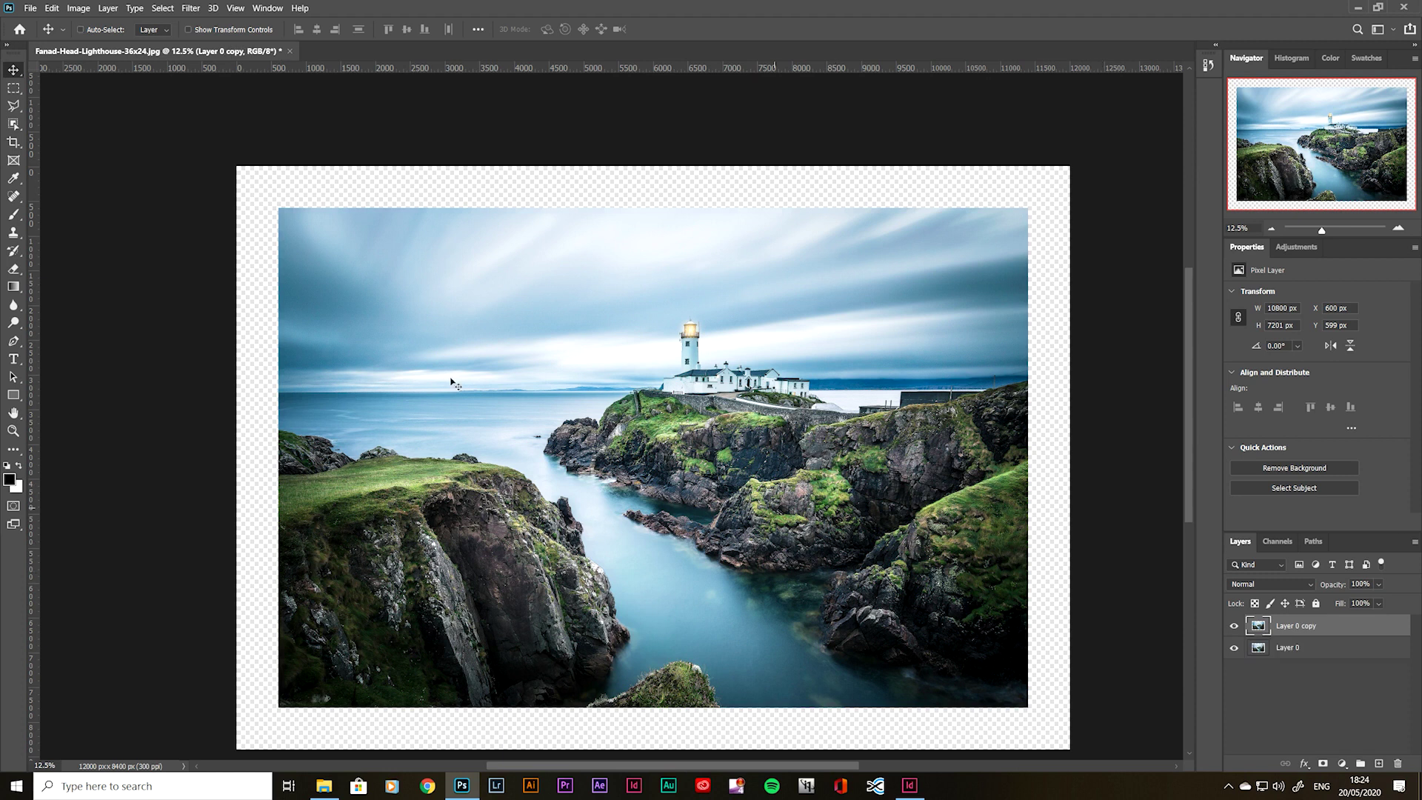
pyautogui.click(51, 8)
pyautogui.moveTo(106, 312)
pyautogui.click(296, 524)
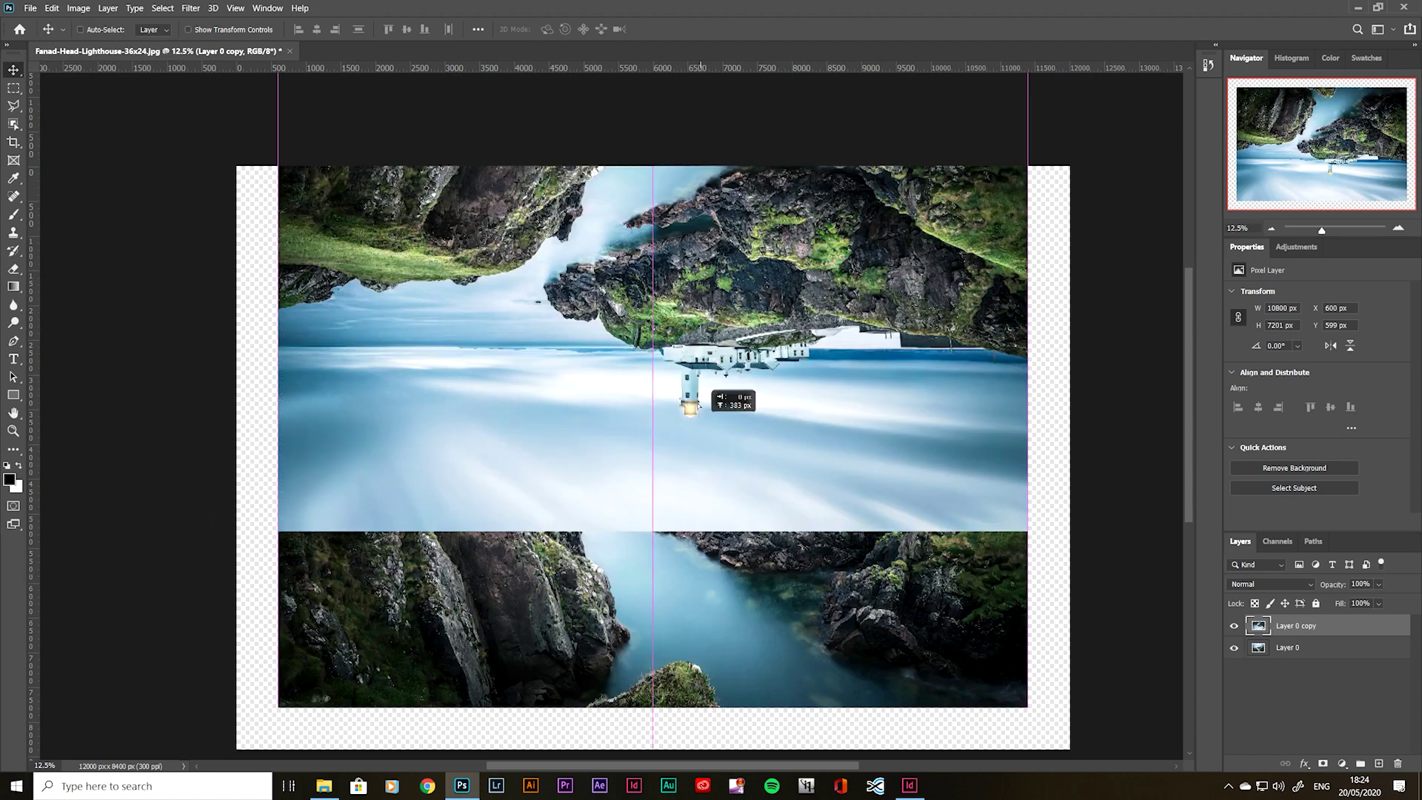
pyautogui.moveTo(699, 406); pyautogui.dragTo(711, 140)
pyautogui.hotkey('ctrl', '+')
pyautogui.hotkey('ctrl', '+')
pyautogui.hotkey('ctrl', '+')
pyautogui.scroll(5, 718, 348)
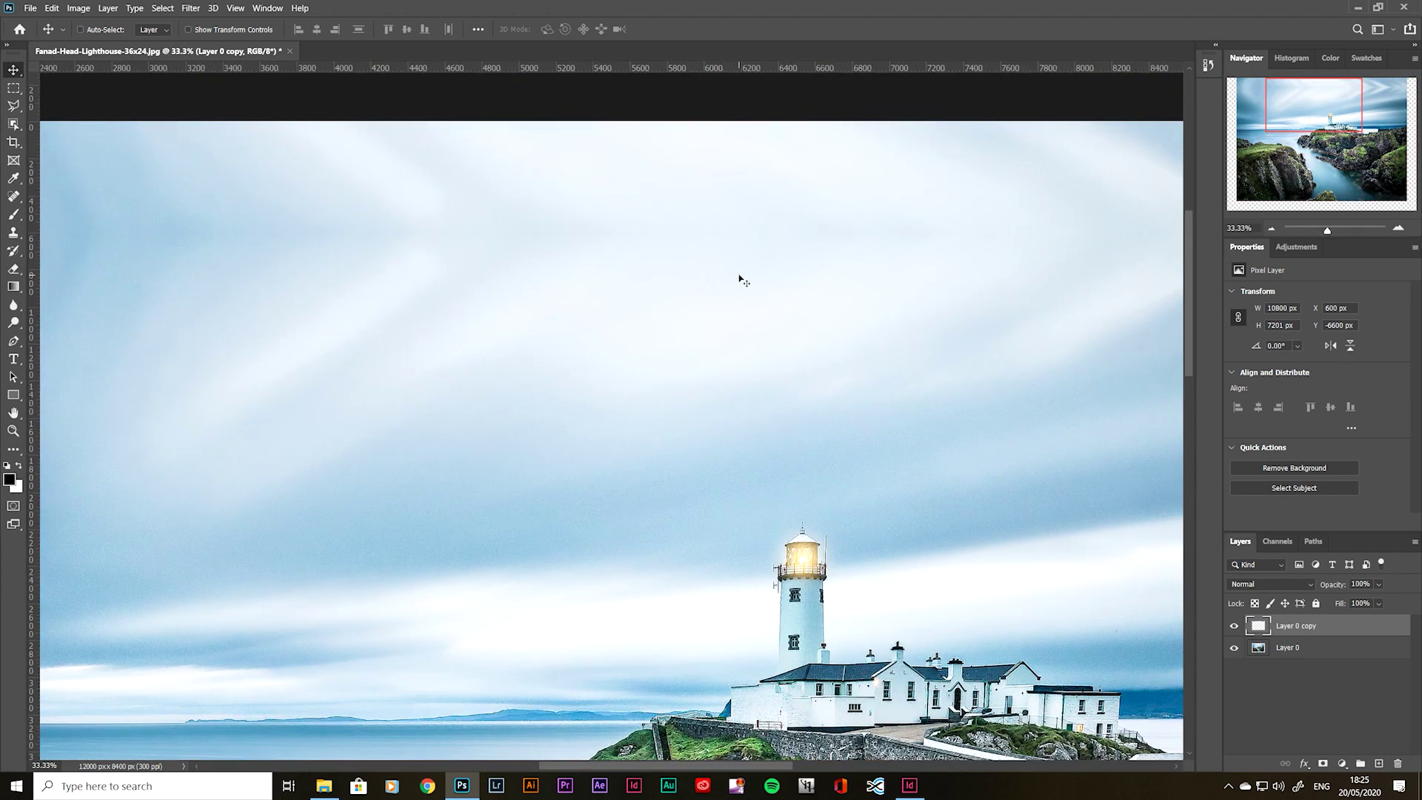
pyautogui.hotkey('ctrl', '+')
pyautogui.hotkey('ctrl', '+')
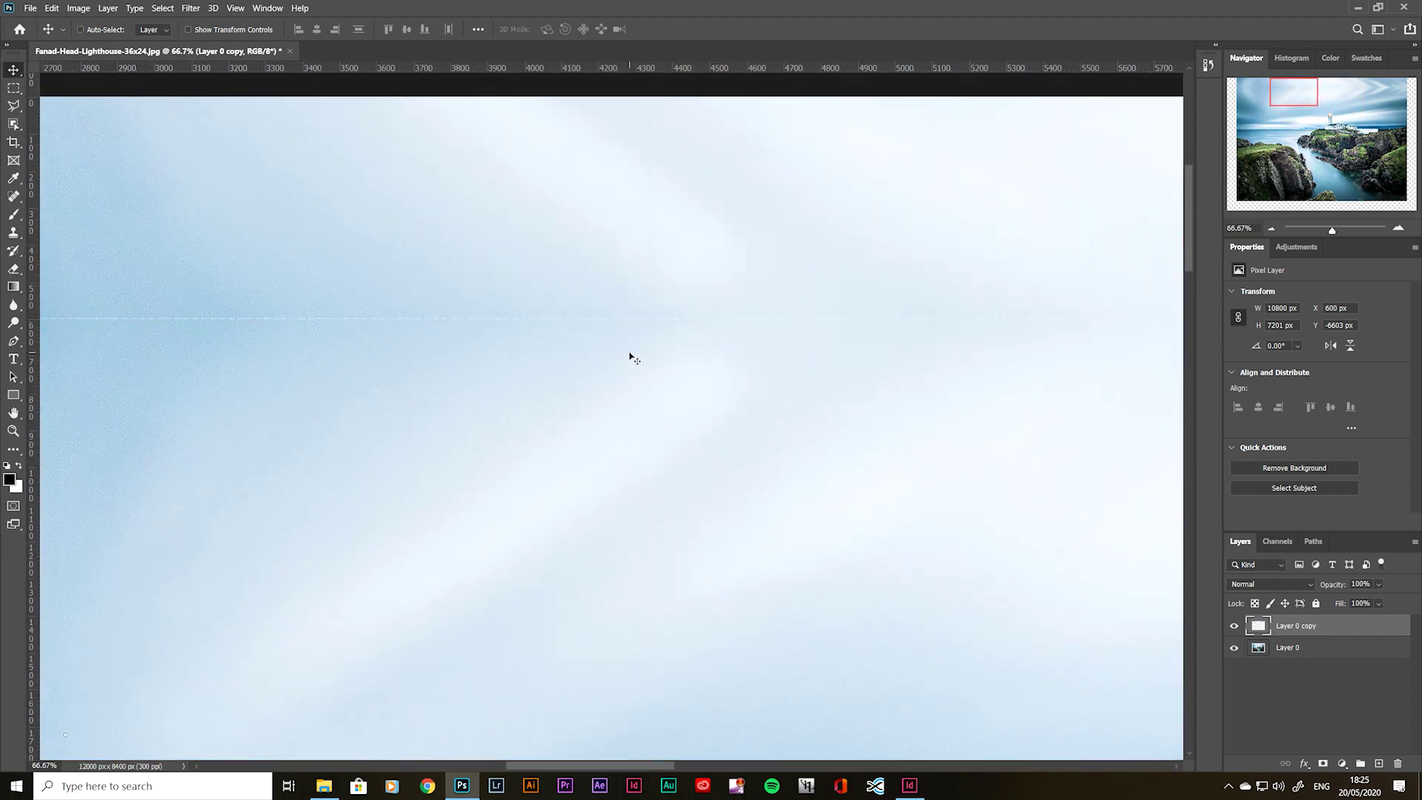
pyautogui.hotkey('ctrl', '0')
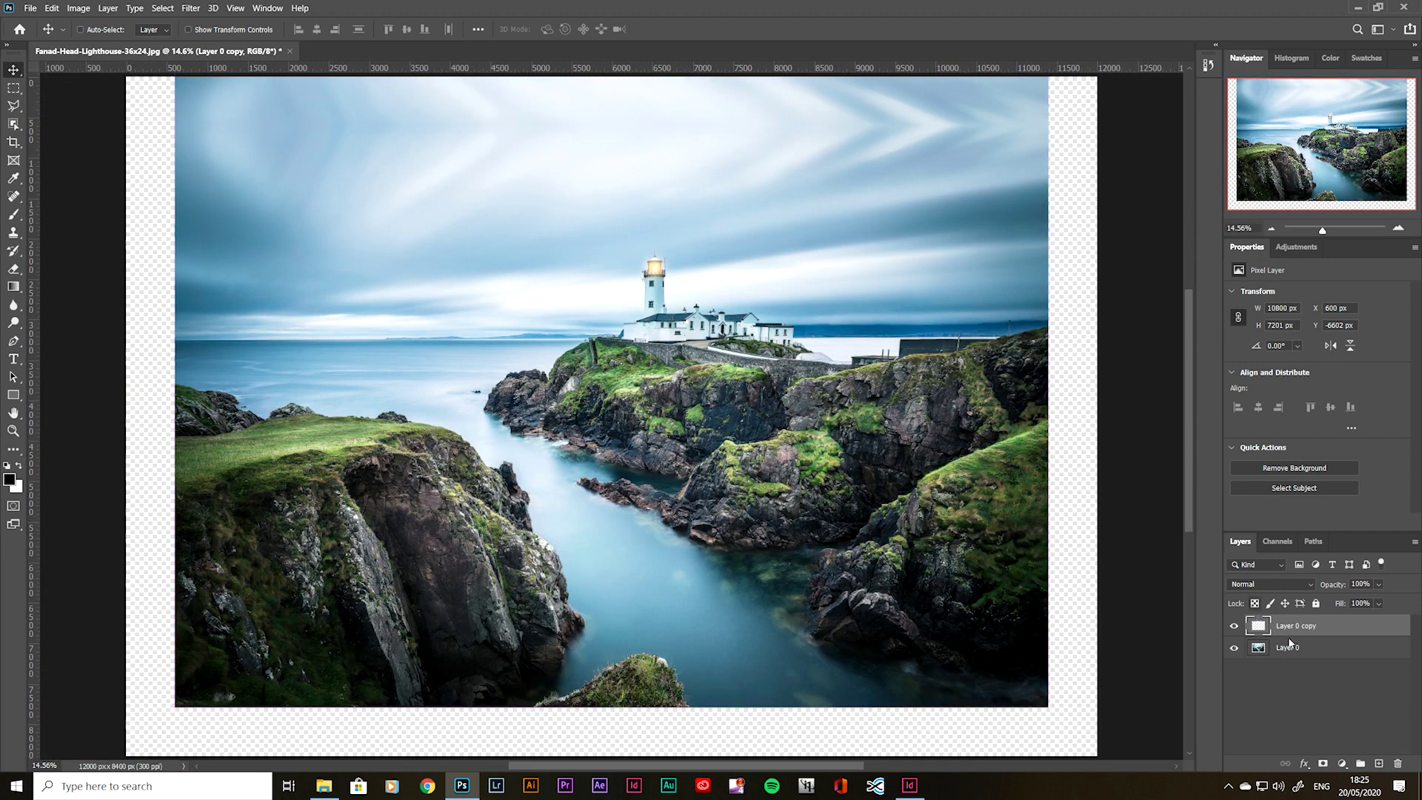
# Duplicate Layer 0 again, flip it vertically, and place it in the bottom border under the rocks
pyautogui.click(1297, 649)
pyautogui.hotkey('ctrl', 'j')
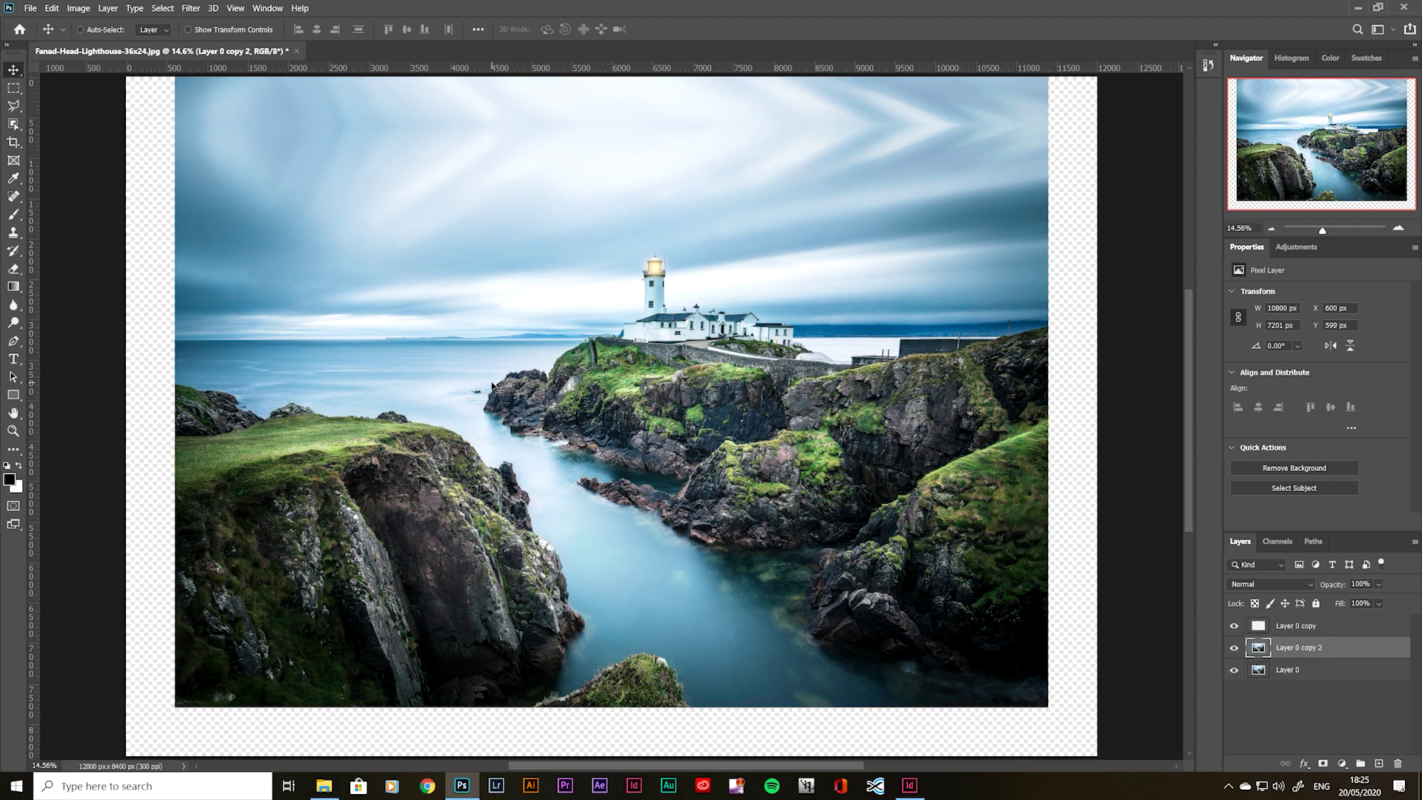
pyautogui.click(51, 8)
pyautogui.moveTo(89, 298)
pyautogui.click(281, 524)
pyautogui.moveTo(678, 486)
pyautogui.mouseDown()
pyautogui.moveTo(672, 680)
pyautogui.moveTo(665, 480)
pyautogui.mouseUp()
pyautogui.hotkey('ctrl', '+')
pyautogui.hotkey('ctrl', '+')
pyautogui.hotkey('ctrl', '+')
pyautogui.hotkey('ctrl', '+')
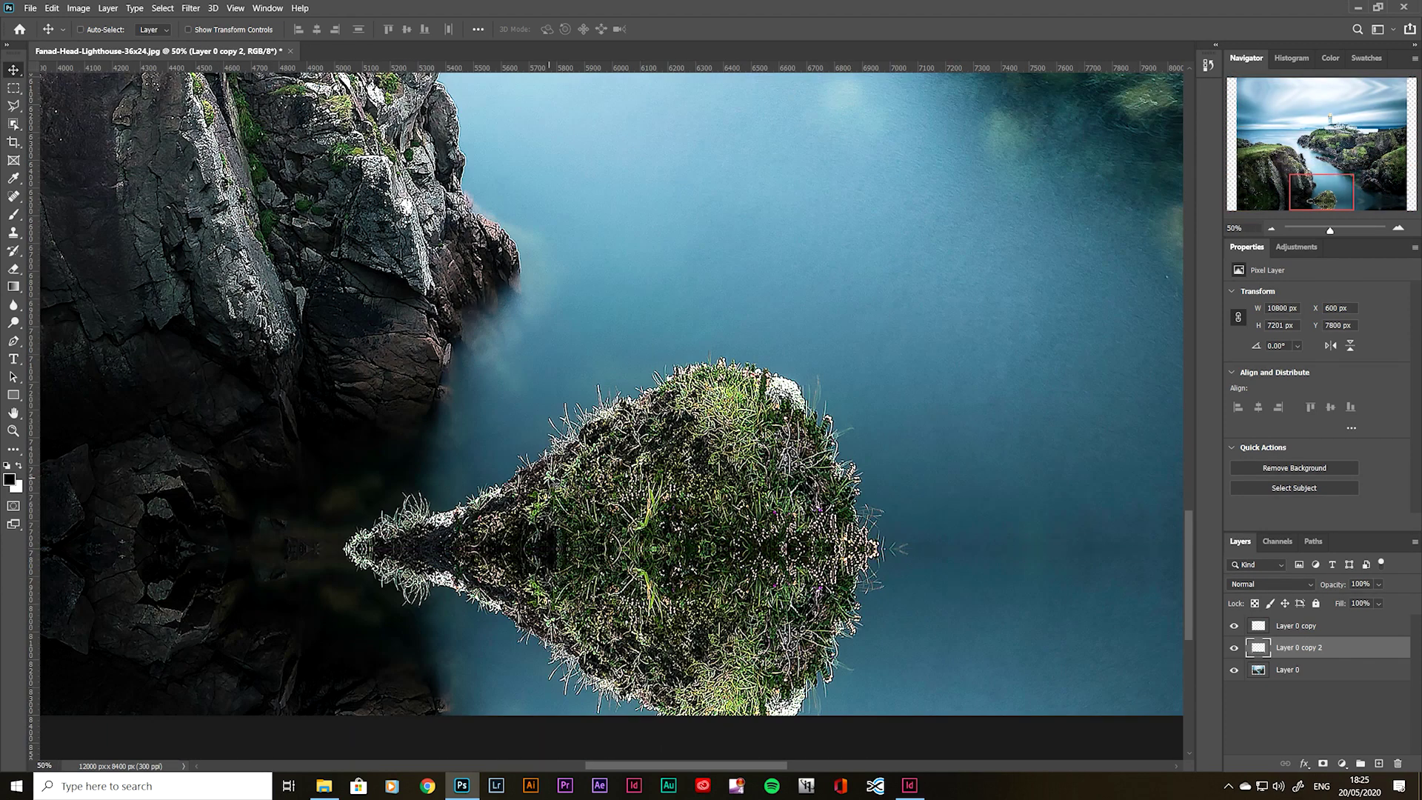
pyautogui.hotkey('ctrl', '0')
# Make a horizontally flipped copy of Layer 0, duplicate it, and move one copy into the left border
pyautogui.click(1300, 671)
pyautogui.hotkey('ctrl', 'j')
pyautogui.click(52, 8)
pyautogui.moveTo(114, 317)
pyautogui.click(259, 515)
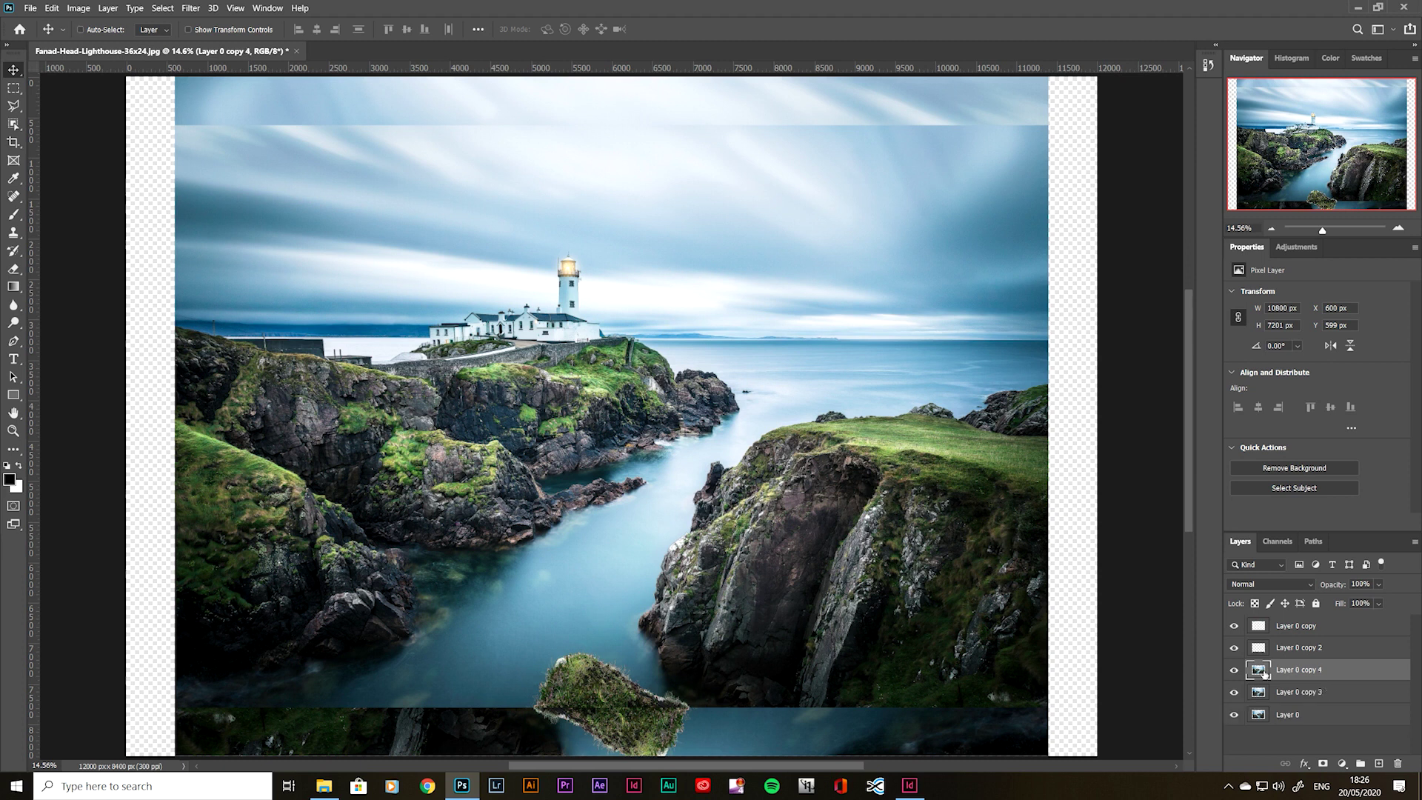
pyautogui.hotkey('ctrl', 'j')
pyautogui.click(1234, 670)
pyautogui.click(1304, 692)
pyautogui.moveTo(737, 511); pyautogui.dragTo(351, 498)
pyautogui.hotkey('ctrl', '+')
pyautogui.hotkey('ctrl', '+')
pyautogui.hotkey('ctrl', '+')
pyautogui.hotkey('ctrl', '0')
# Show the second flipped copy and move it into the right border
pyautogui.click(1234, 670)
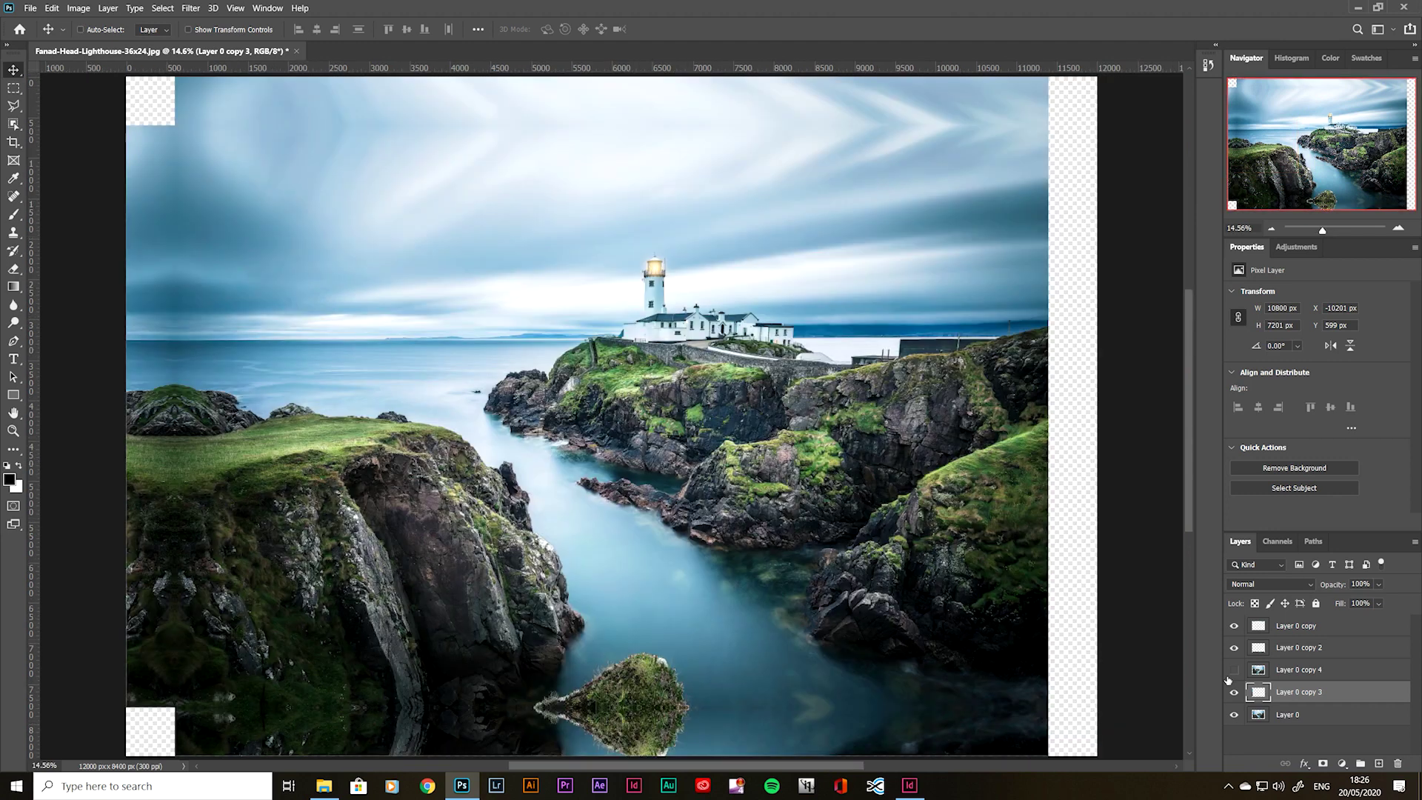
pyautogui.click(1296, 670)
pyautogui.moveTo(255, 446); pyautogui.dragTo(1061, 443)
pyautogui.hotkey('ctrl', '+')
pyautogui.hotkey('ctrl', '+')
pyautogui.hotkey('ctrl', '+')
# Merge all the visible mirrored layers into a single layer
pyautogui.hscroll(10, 1059, 443)
pyautogui.hotkey('ctrl', '+')
pyautogui.hotkey('ctrl', '+')
pyautogui.hotkey('ctrl', '0')
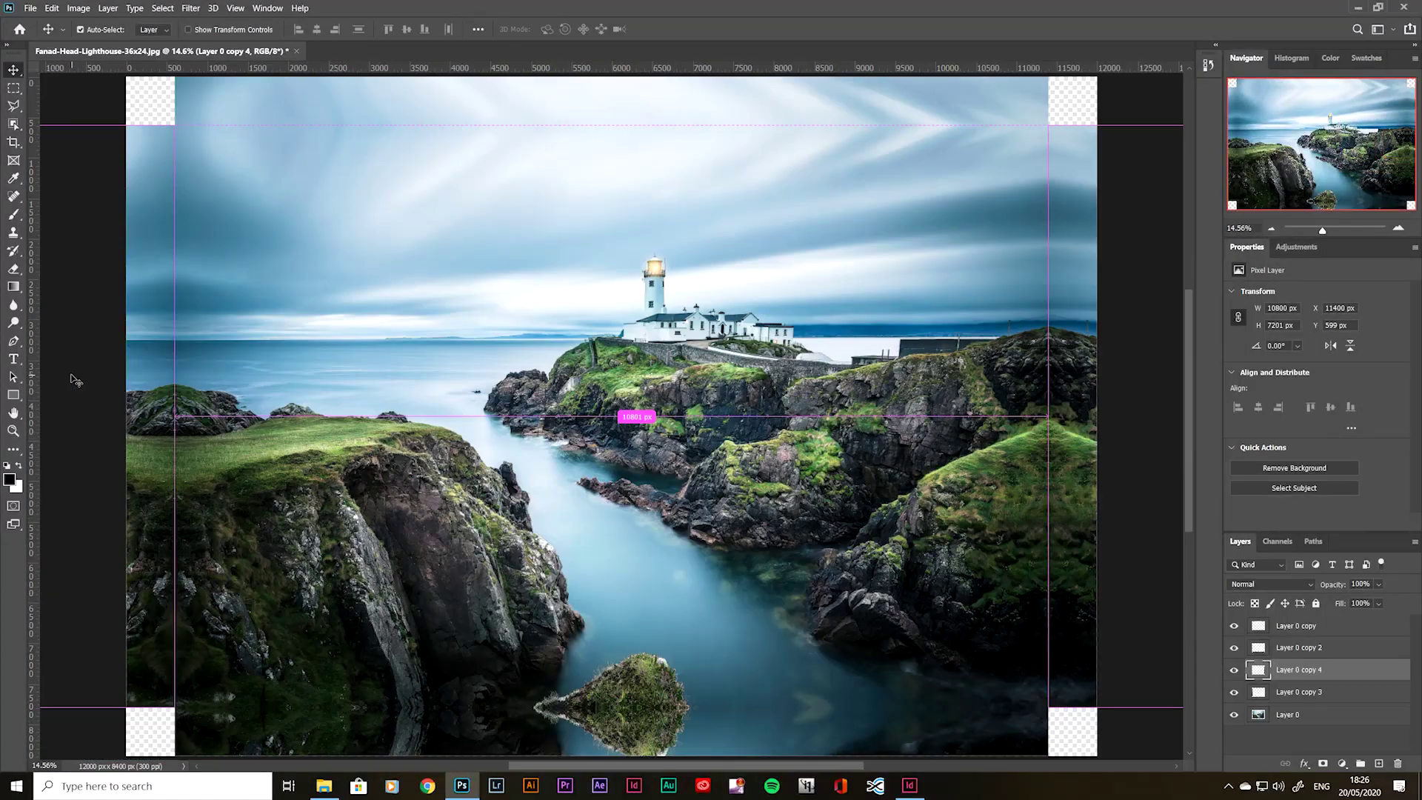
pyautogui.hotkey('ctrl', 'shift', 'e')
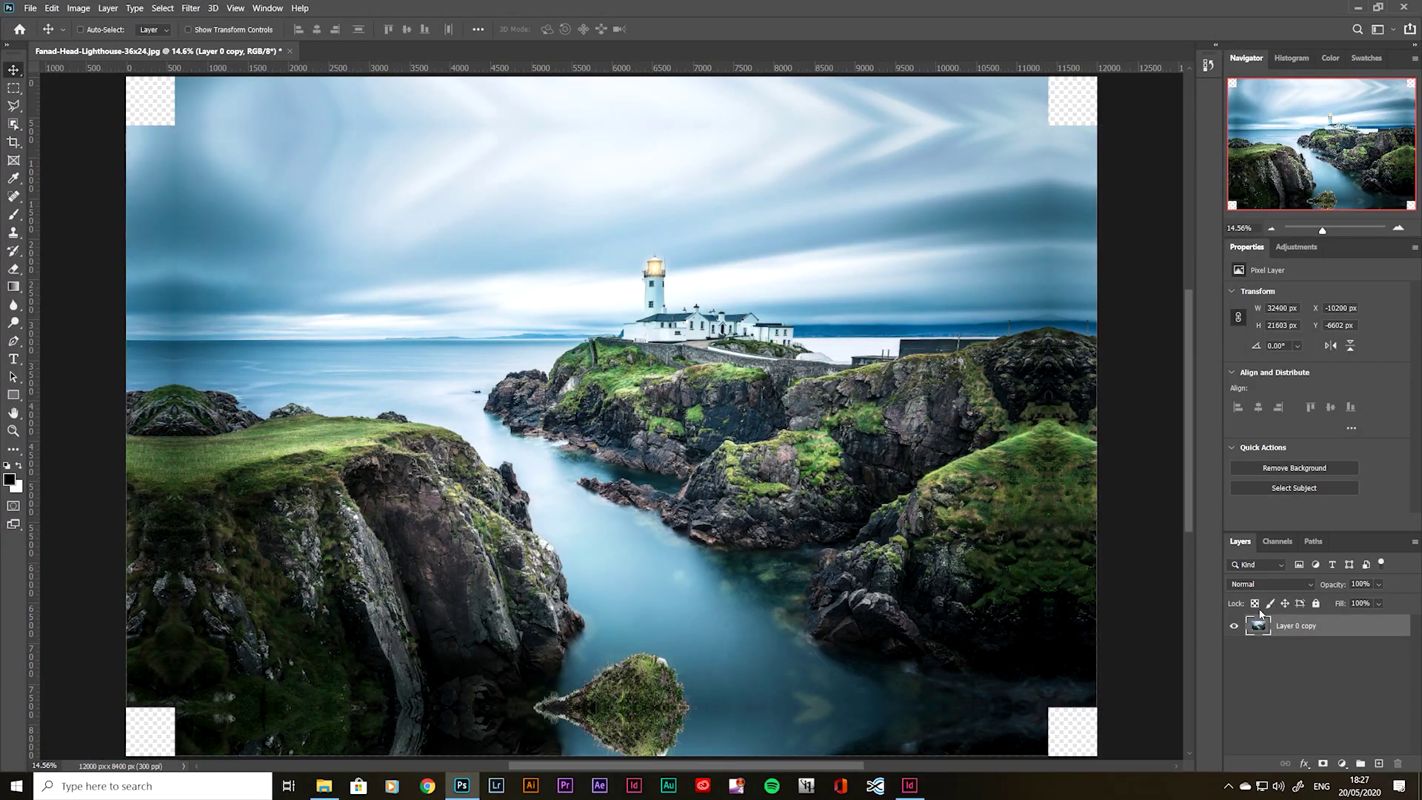
# Lasso the empty top-right corner and fill it with Content-Aware fill
pyautogui.press('l')
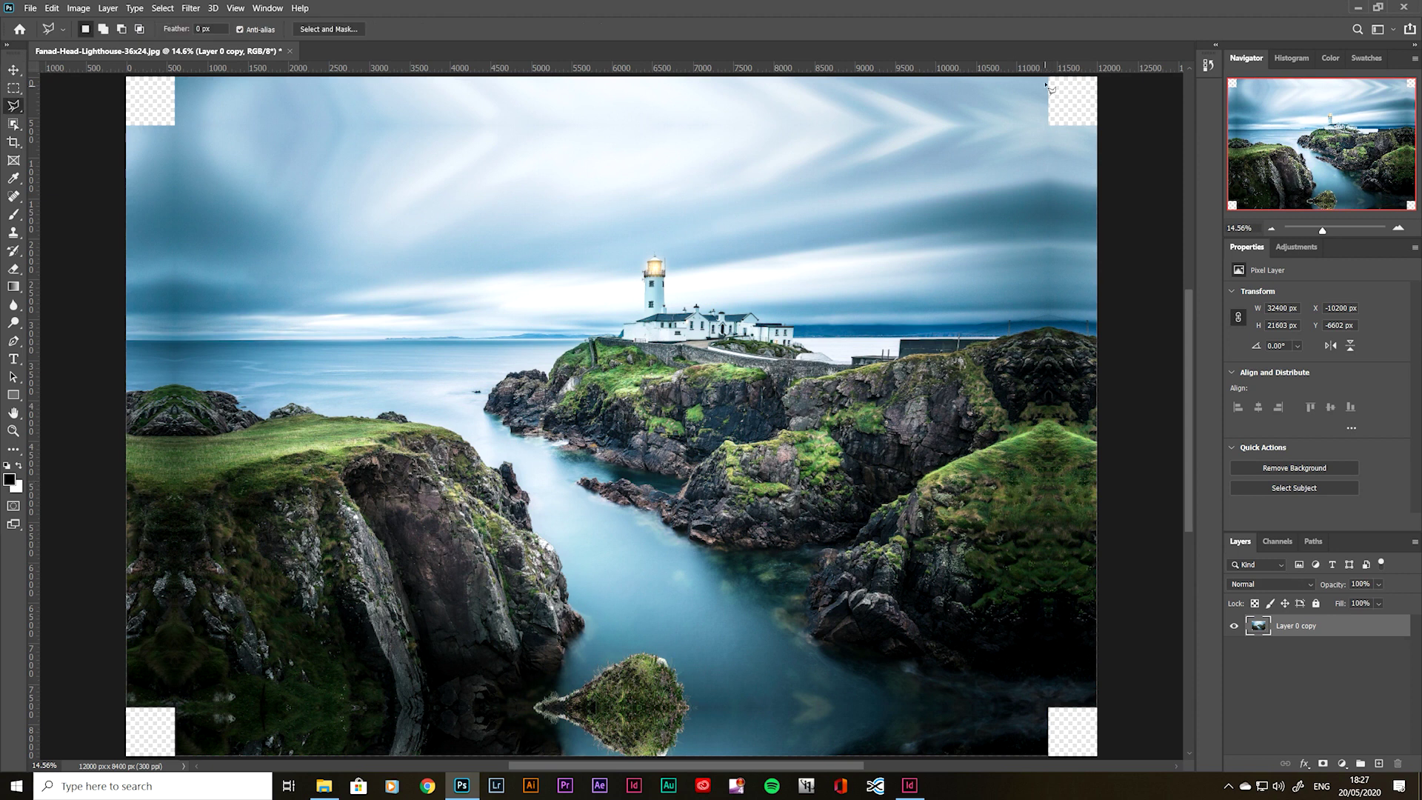
pyautogui.hotkey('ctrl', '-')
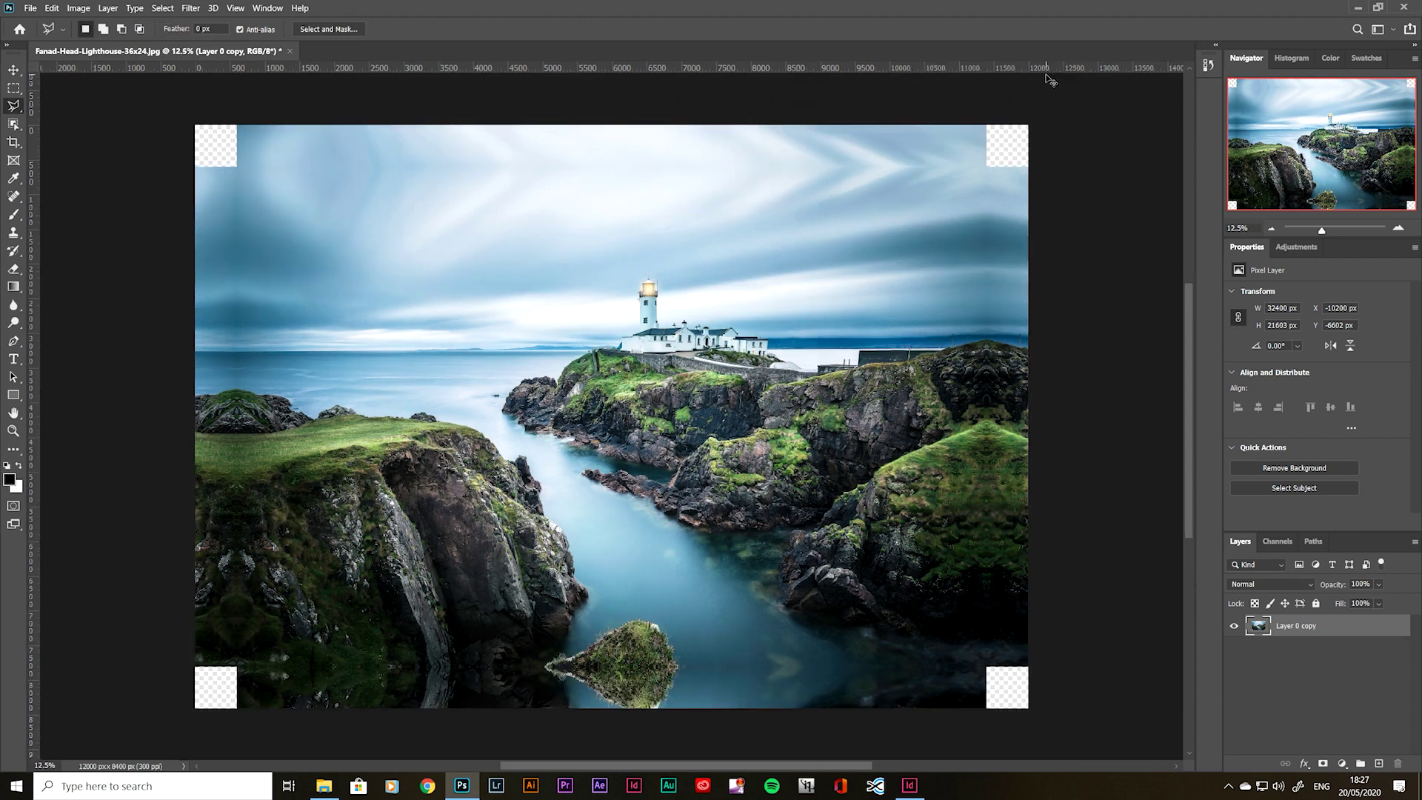
pyautogui.click(983, 118)
pyautogui.click(984, 169)
pyautogui.click(1037, 169)
pyautogui.click(1040, 112)
pyautogui.click(991, 124)
pyautogui.hotkey('shift', 'F5')
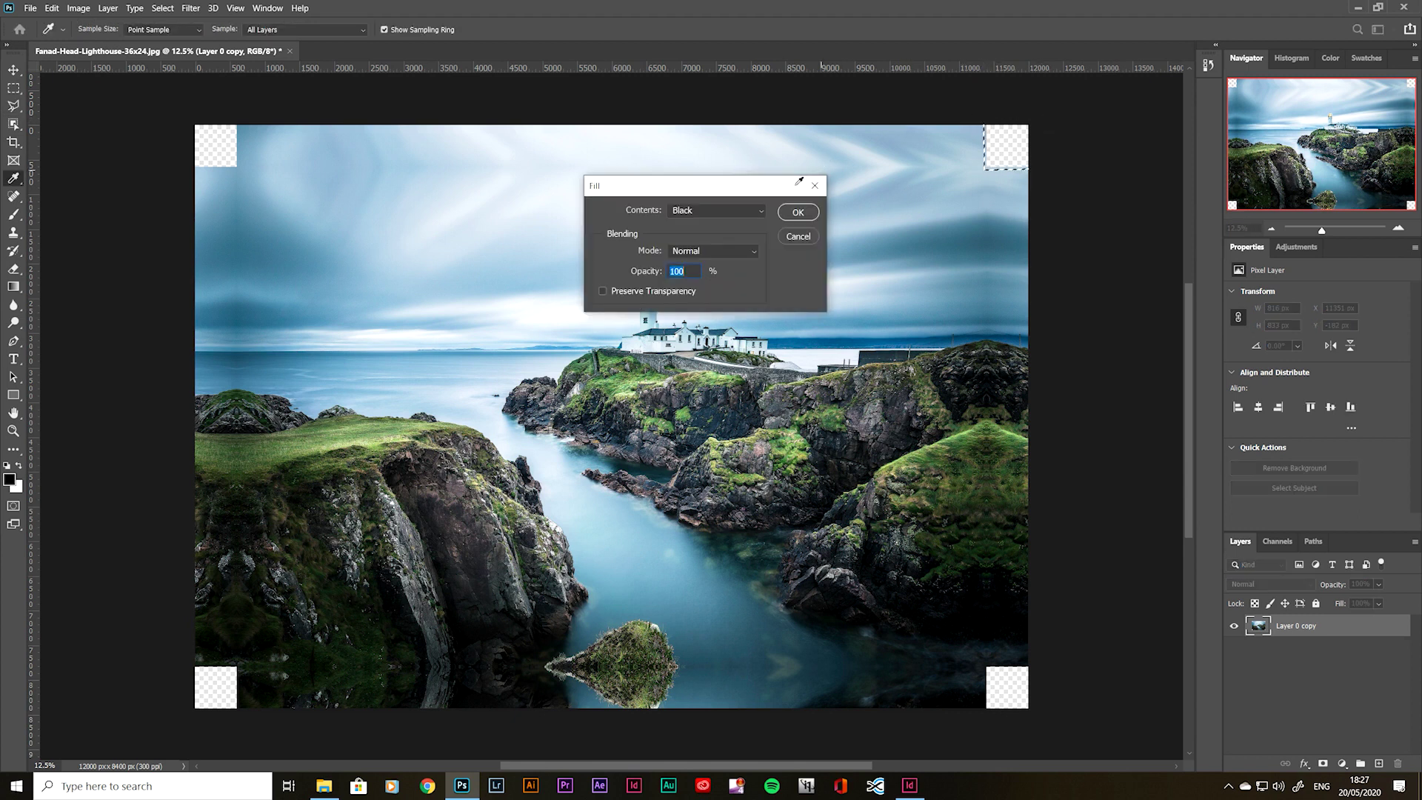
pyautogui.click(716, 210)
pyautogui.click(715, 276)
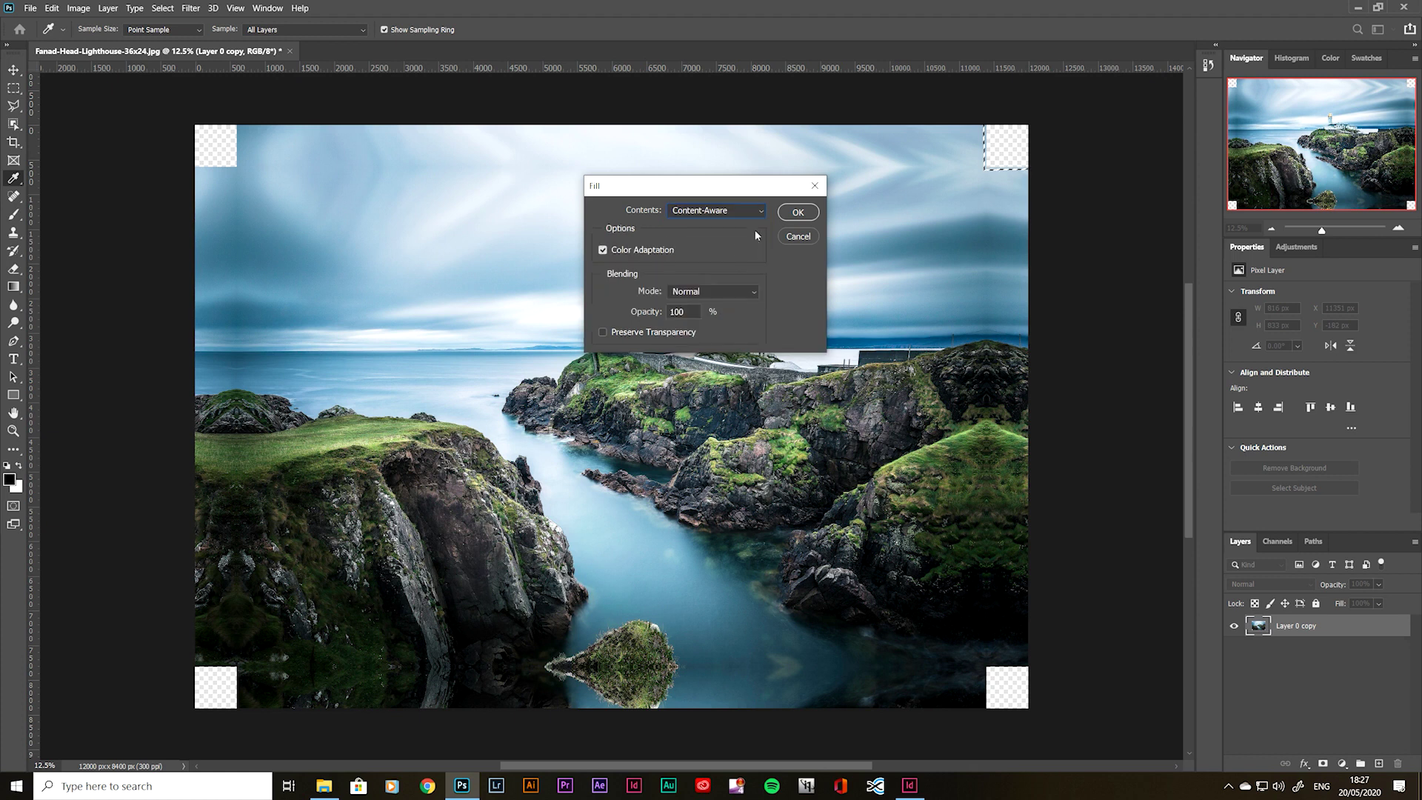
pyautogui.click(798, 213)
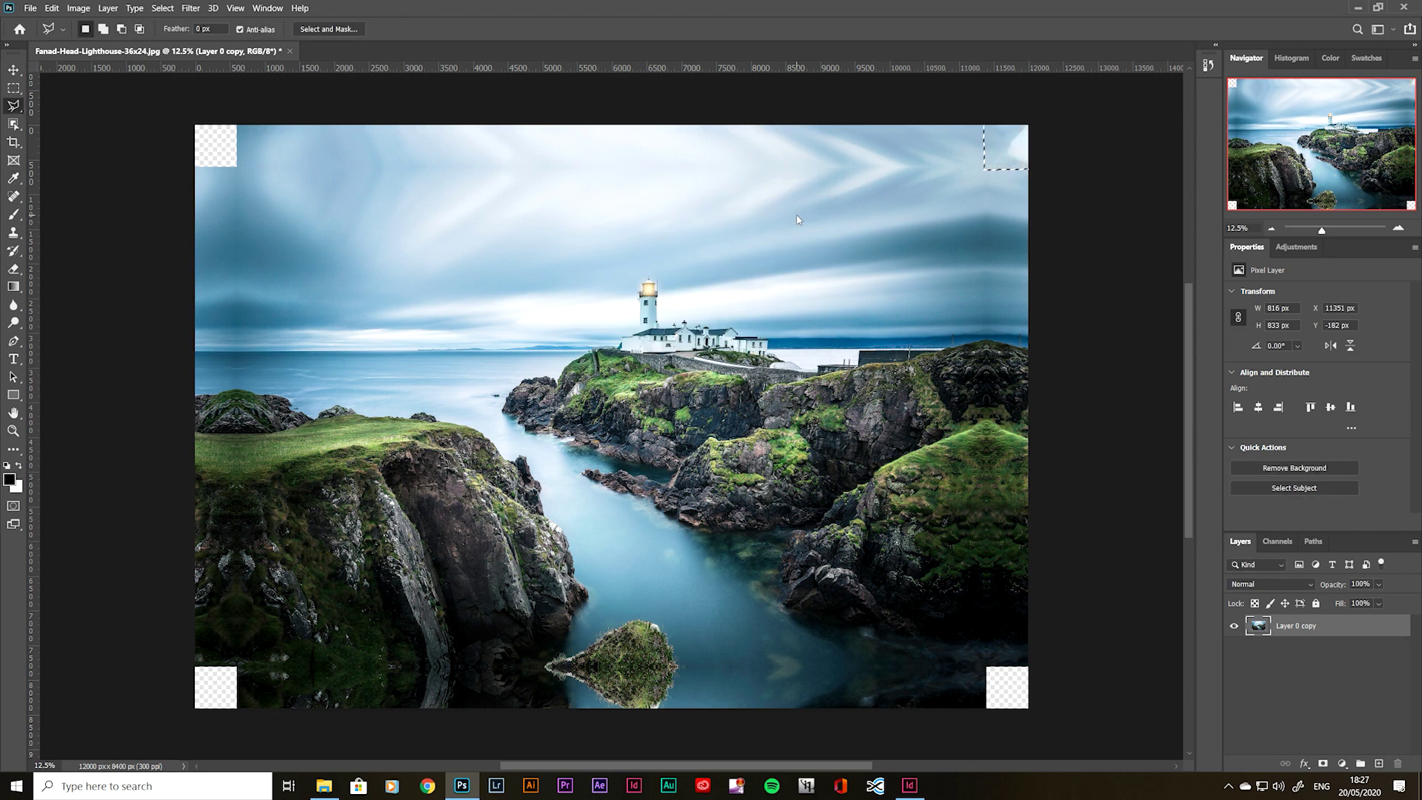
pyautogui.click(1168, 187)
pyautogui.hotkey('ctrl', 'd')
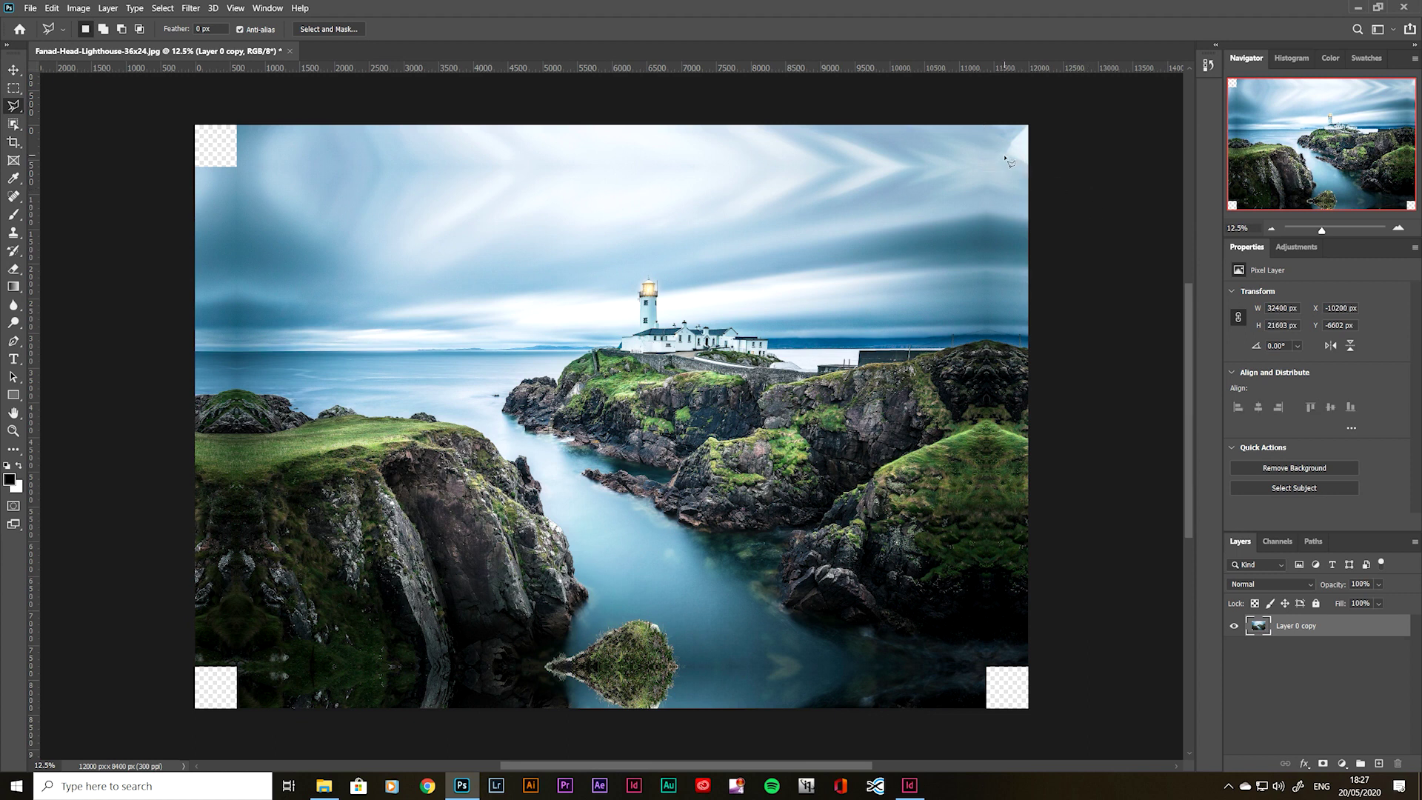
# Touch up the patched top-right sky with a 500 px Clone Stamp brush
pyautogui.press('s')
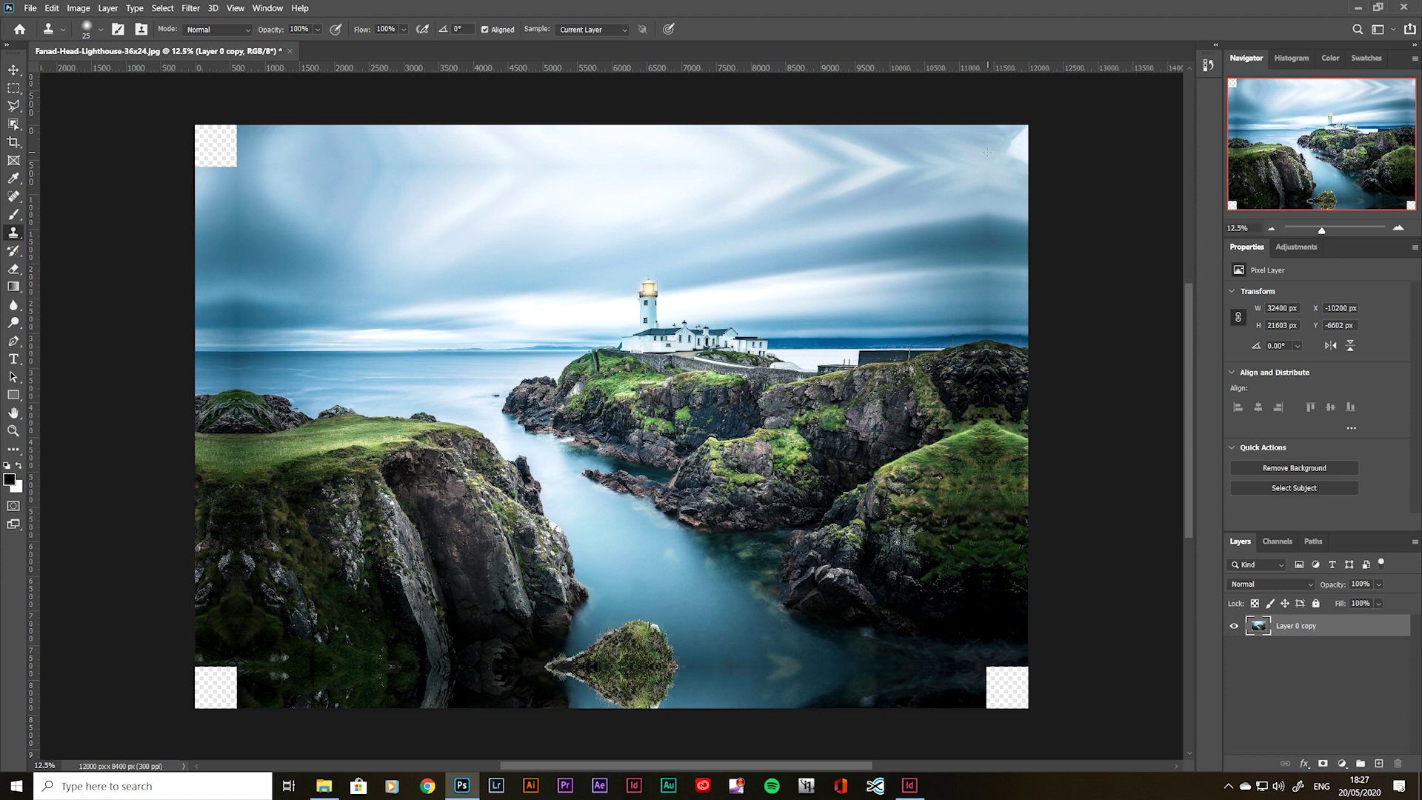
pyautogui.press(']')
pyautogui.keyDown('alt'); pyautogui.click(962, 148); pyautogui.keyUp('alt')
pyautogui.moveTo(1008, 151)
pyautogui.mouseDown()
pyautogui.moveTo(1022, 139)
pyautogui.moveTo(1009, 127)
pyautogui.moveTo(1028, 127)
pyautogui.mouseUp()
# Lasso the empty top-left corner and fill it with Content-Aware fill
pyautogui.press('l')
pyautogui.click(192, 171)
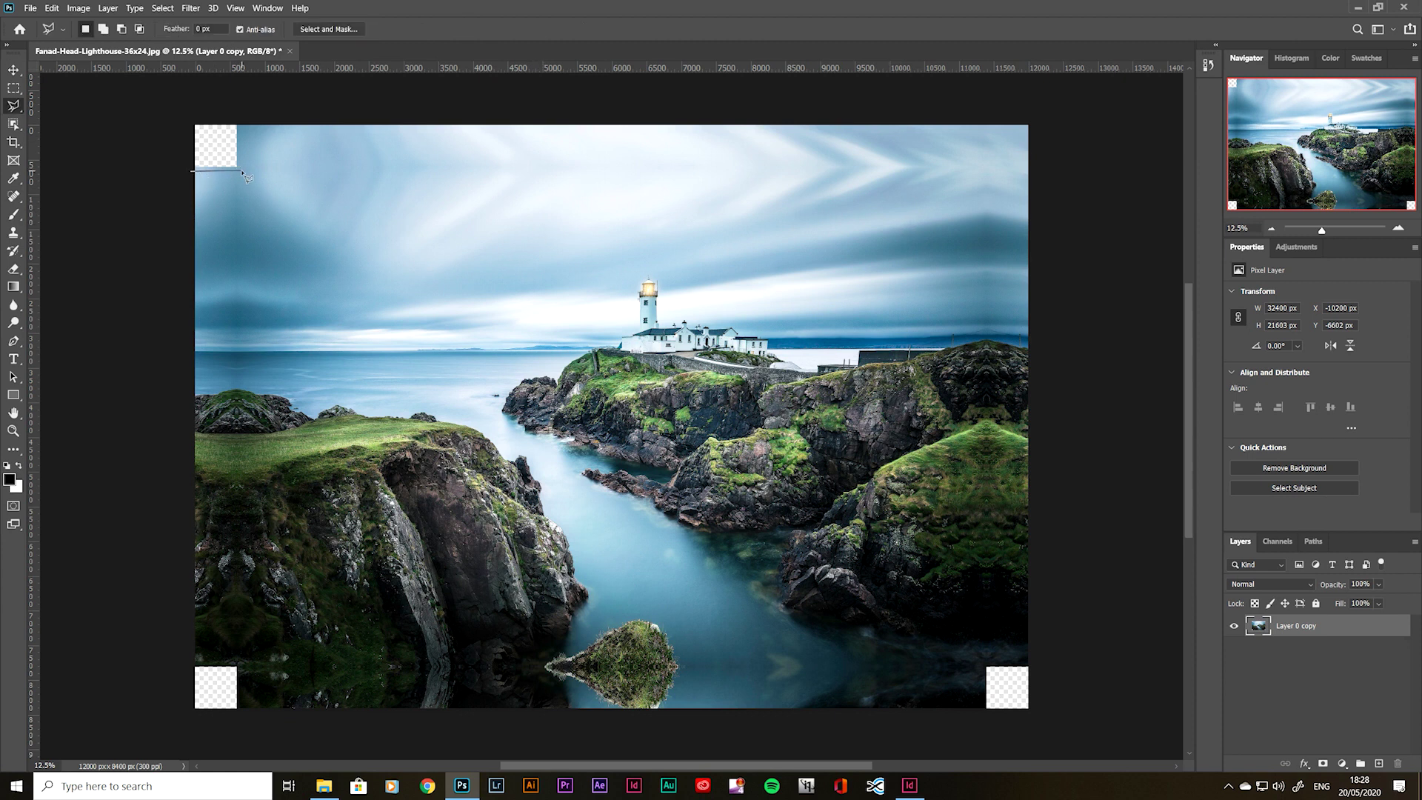
pyautogui.click(246, 117)
pyautogui.click(182, 115)
pyautogui.click(192, 171)
pyautogui.hotkey('shift', 'BackSpace')
pyautogui.press('Return')
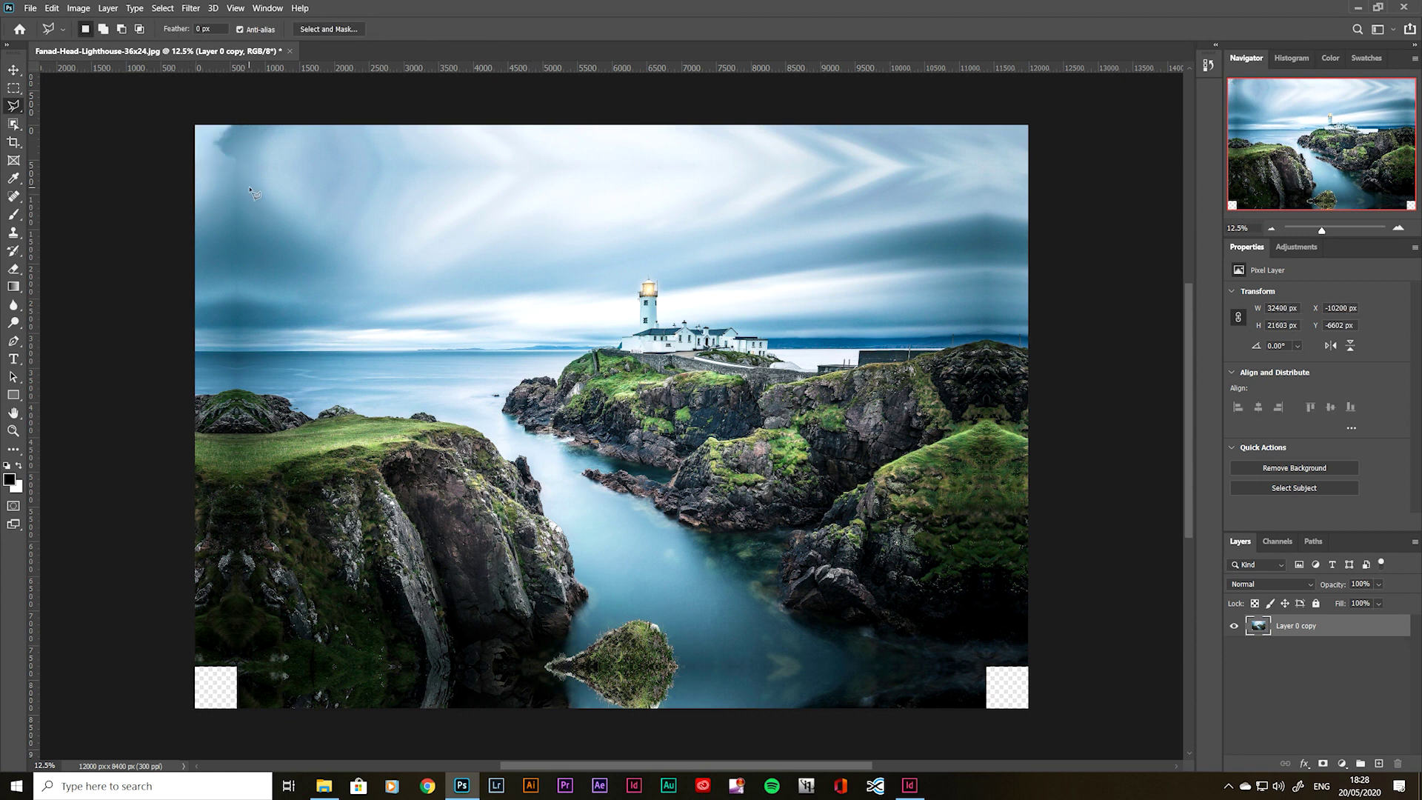
pyautogui.press('s')
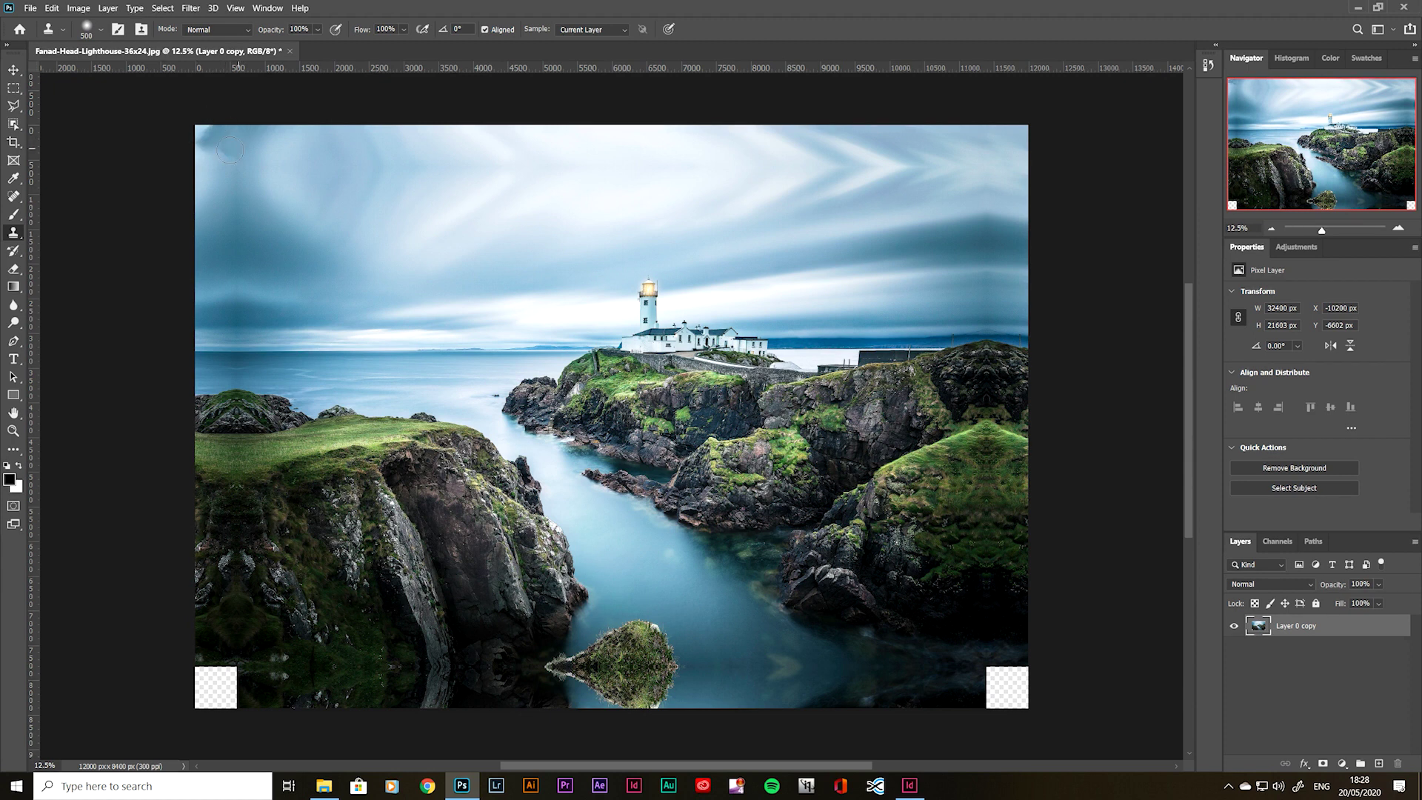
pyautogui.press('v')
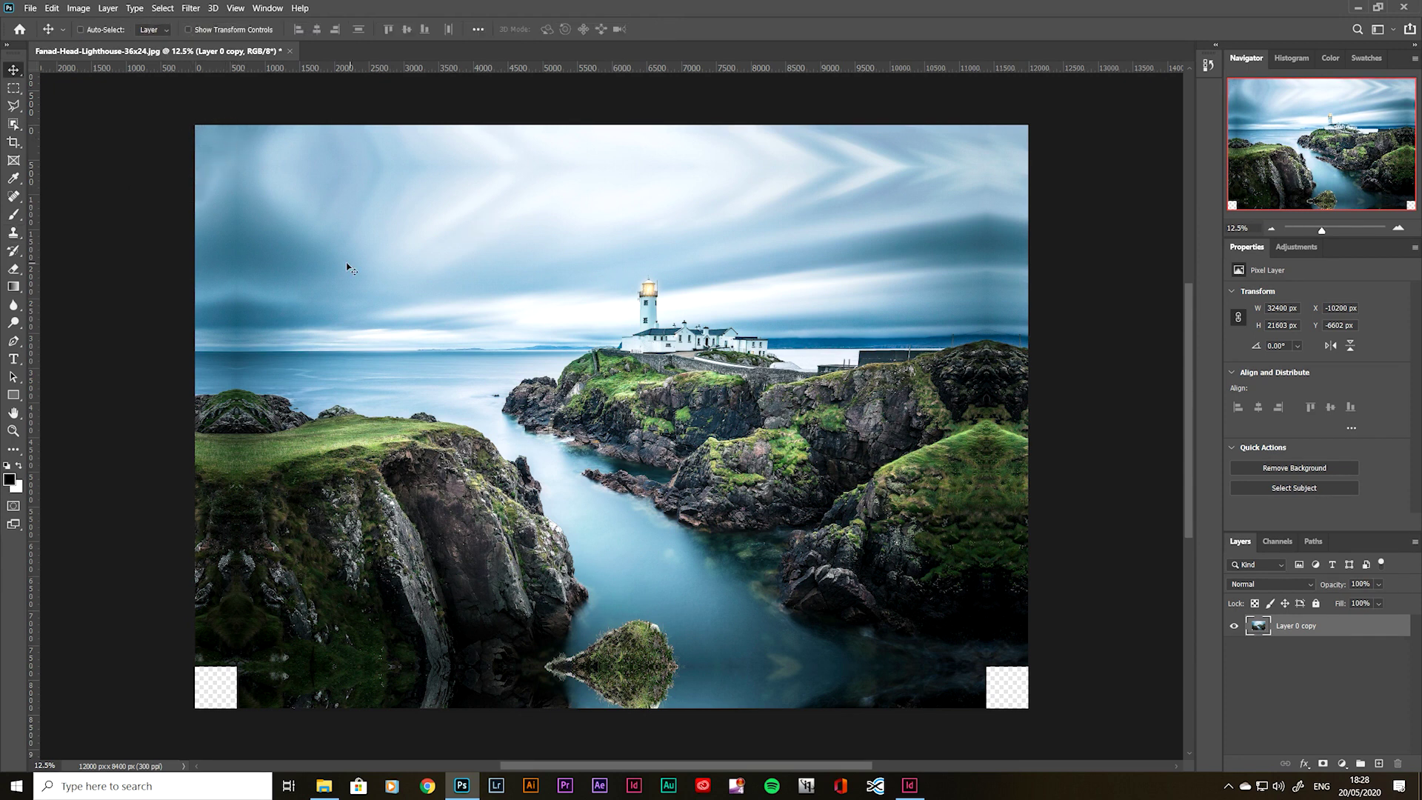
pyautogui.press('l')
# Lasso the empty bottom-left corner and fill it with Content-Aware fill
pyautogui.click(189, 645)
pyautogui.click(246, 645)
pyautogui.click(246, 729)
pyautogui.click(172, 729)
pyautogui.click(187, 643)
pyautogui.hotkey('shift', 'BackSpace')
pyautogui.press('Return')
pyautogui.hotkey('ctrl', 'd')
# Lasso the empty bottom-right corner and fill it with Content-Aware fill
pyautogui.click(1050, 715)
pyautogui.click(974, 712)
pyautogui.click(976, 661)
pyautogui.click(1048, 657)
pyautogui.click(1052, 713)
pyautogui.hotkey('shift', 'BackSpace')
pyautogui.press('Return')
pyautogui.hotkey('ctrl', 'd')
# In Save As, choose the JPEG format and start renaming the file to Fanad-Head-Lighthouse-36x24-Canvas
pyautogui.press('v')
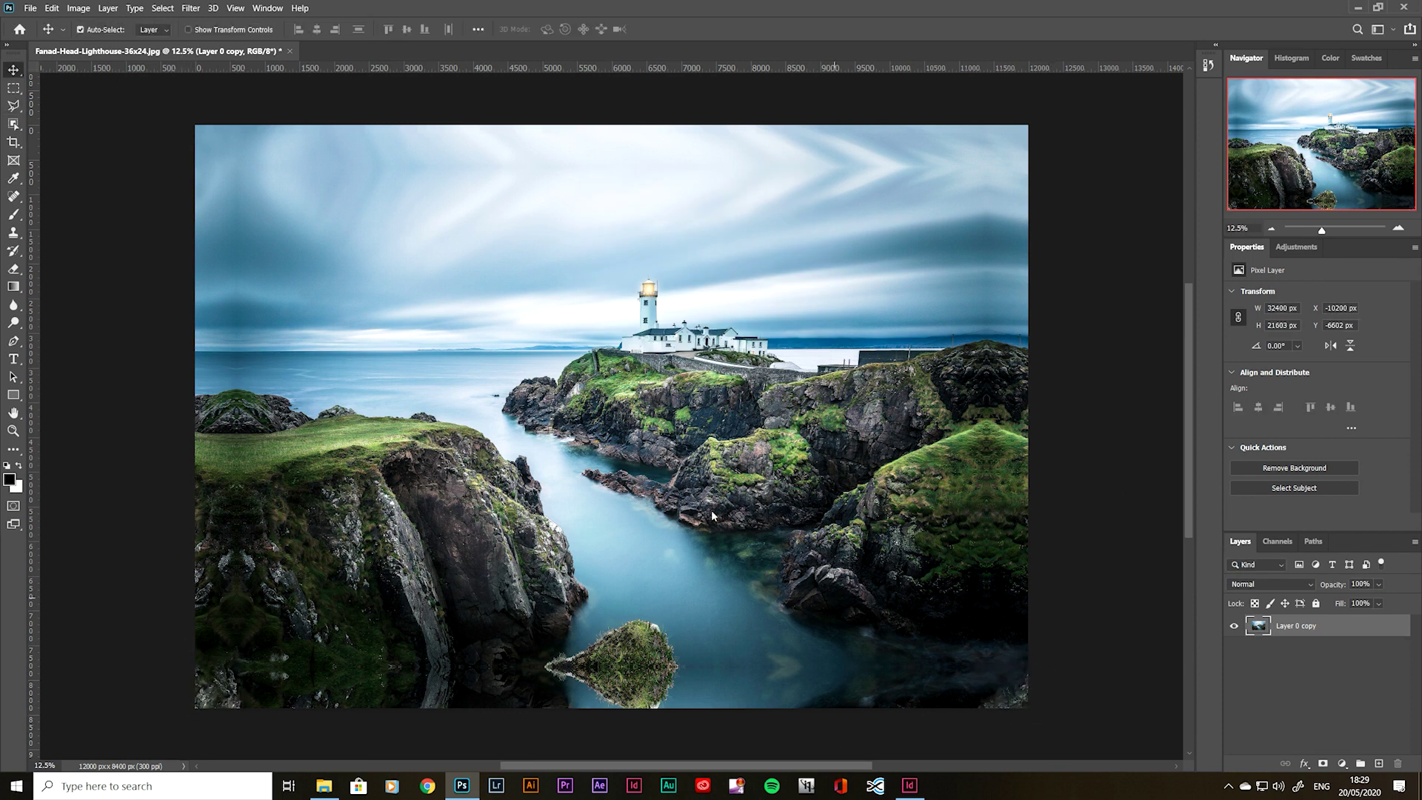
pyautogui.hotkey('ctrl', 'shift', 's')
pyautogui.click(487, 342)
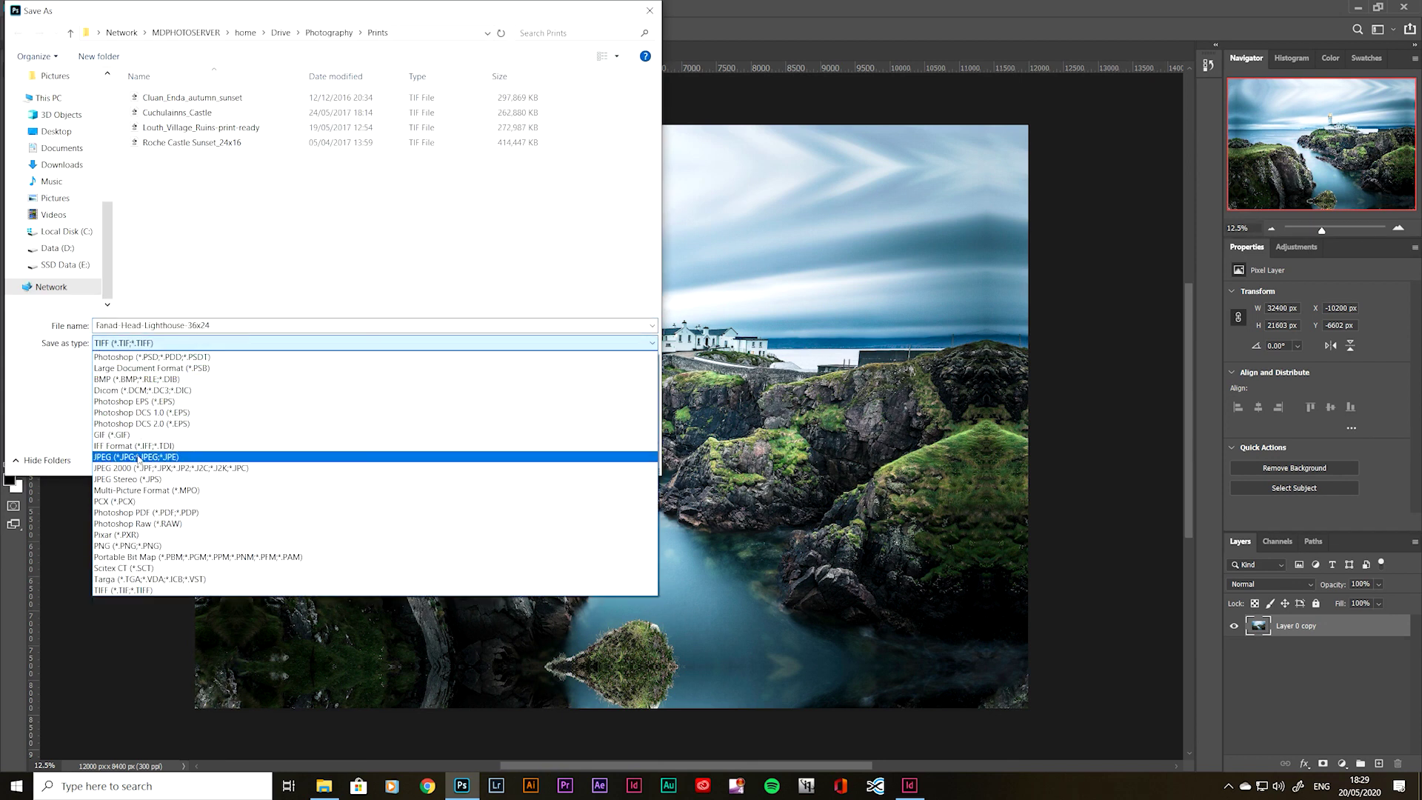
pyautogui.click(137, 456)
pyautogui.click(232, 327)
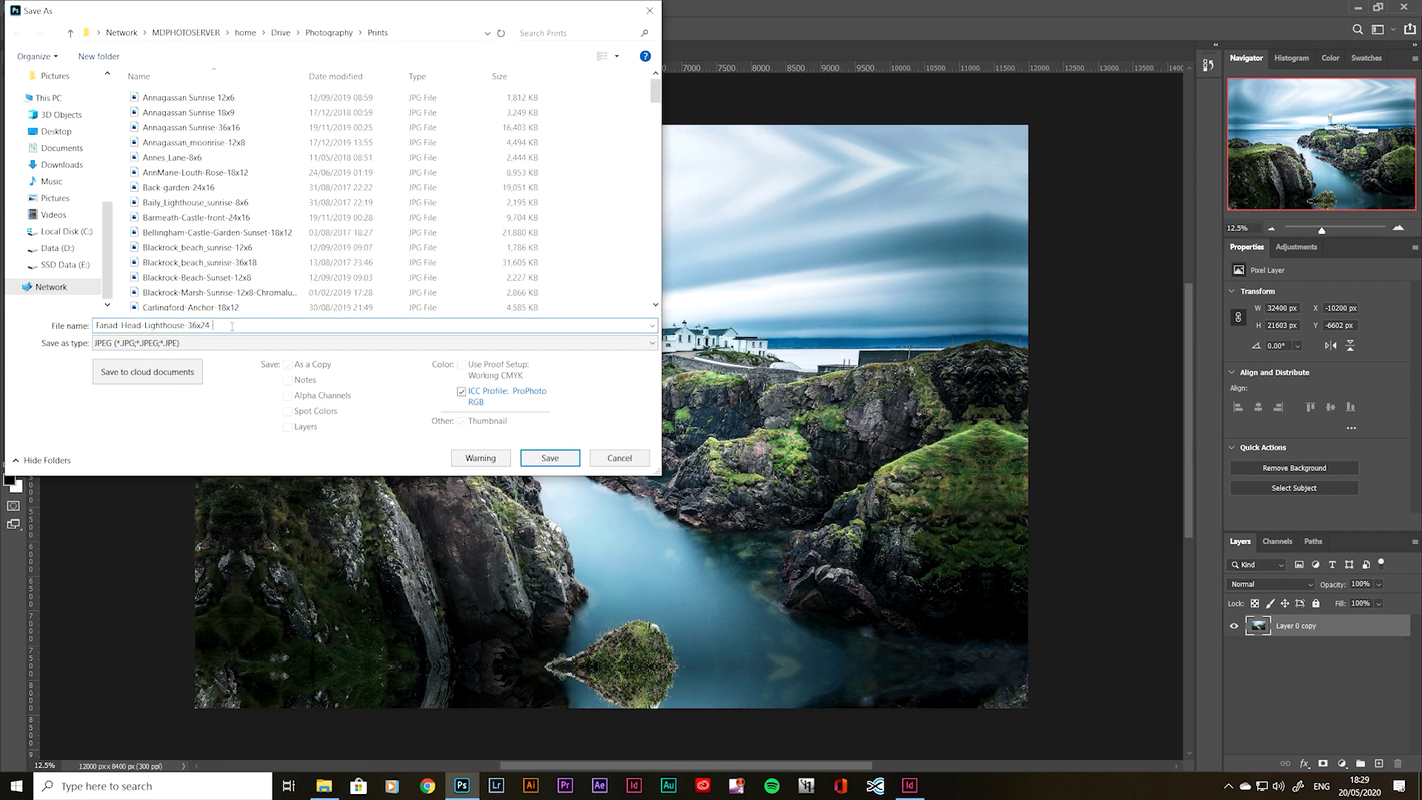